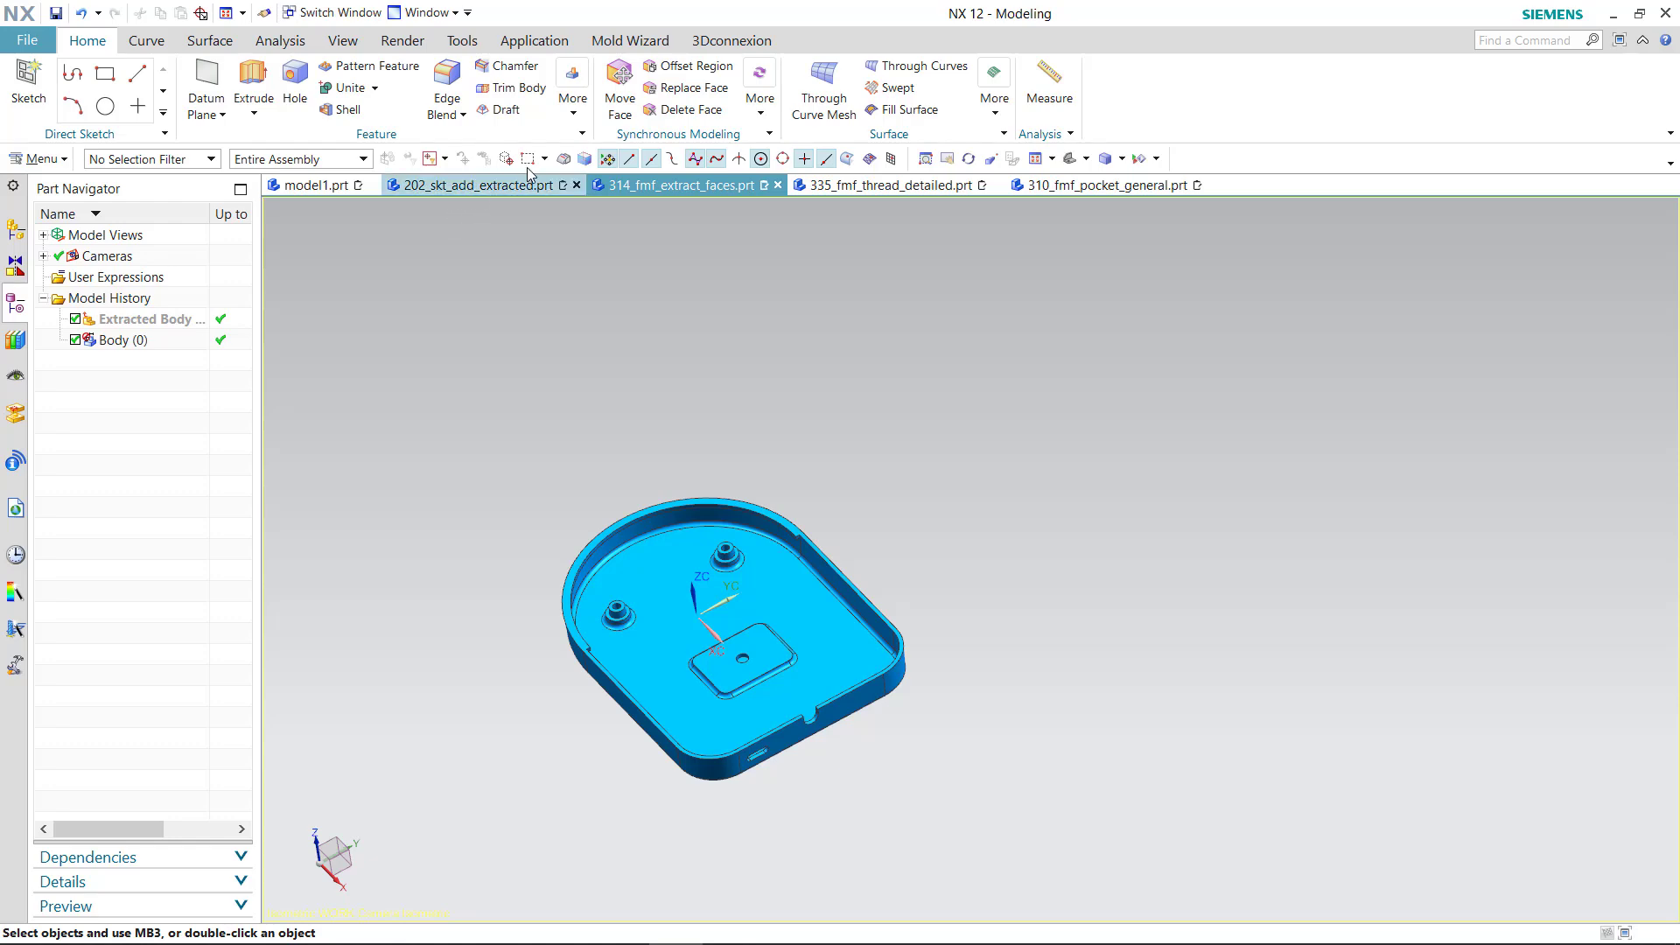
Launch Pattern Geometry from the Feature group's More gallery under Associative Copy
left_click(576, 116)
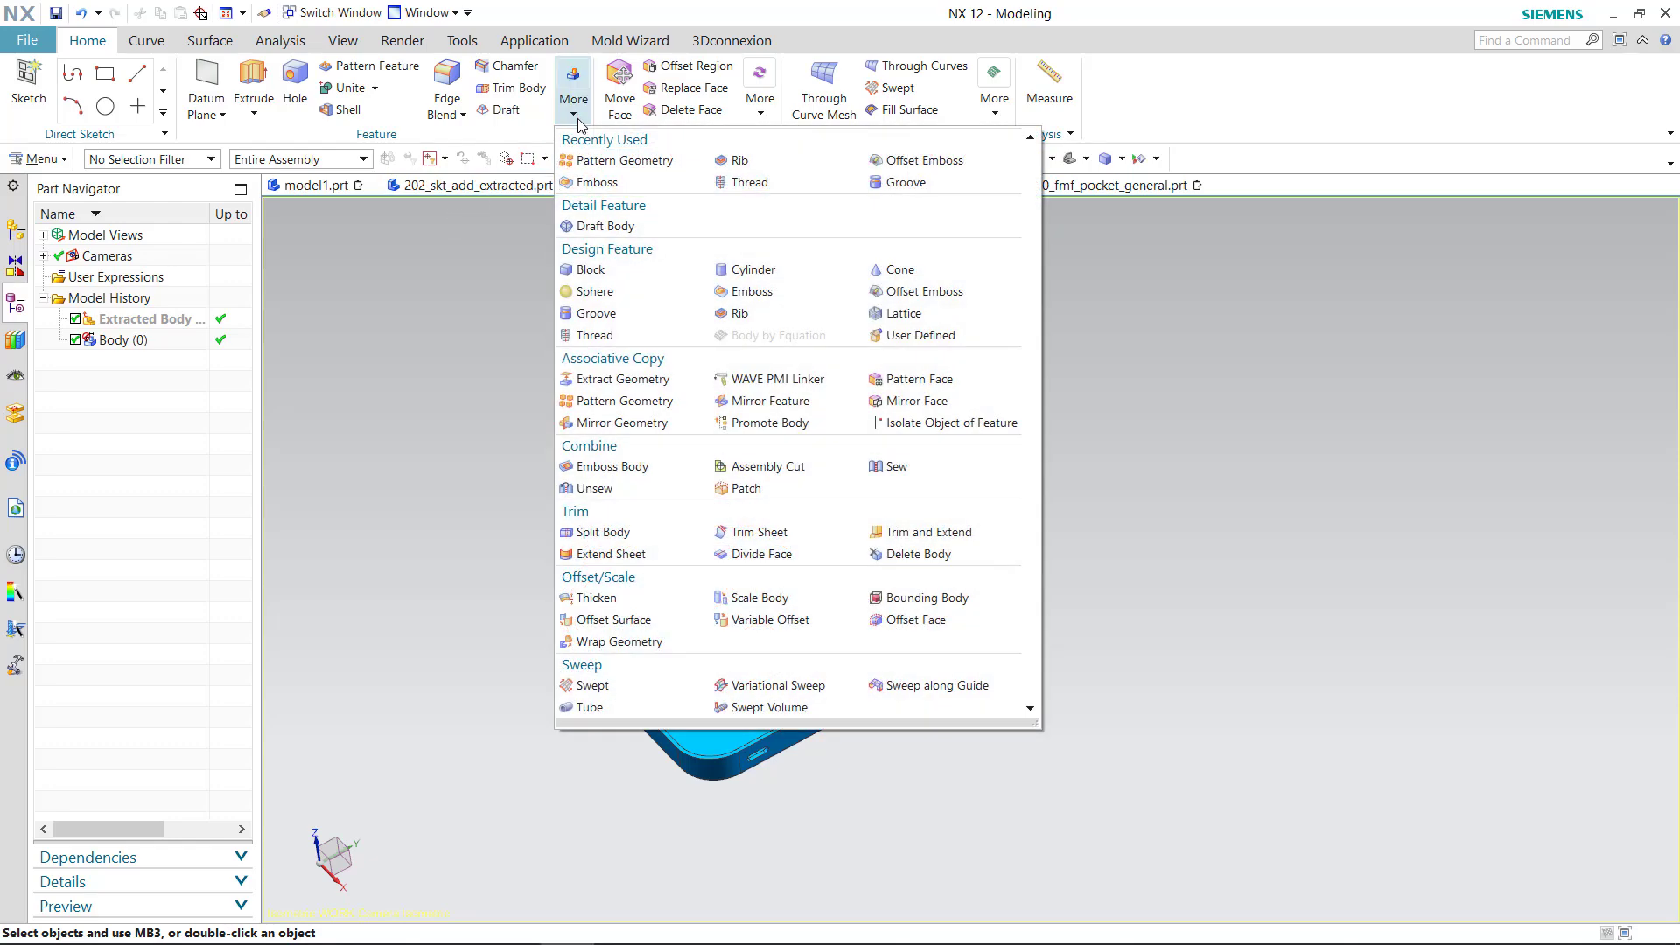
left_click(603, 407)
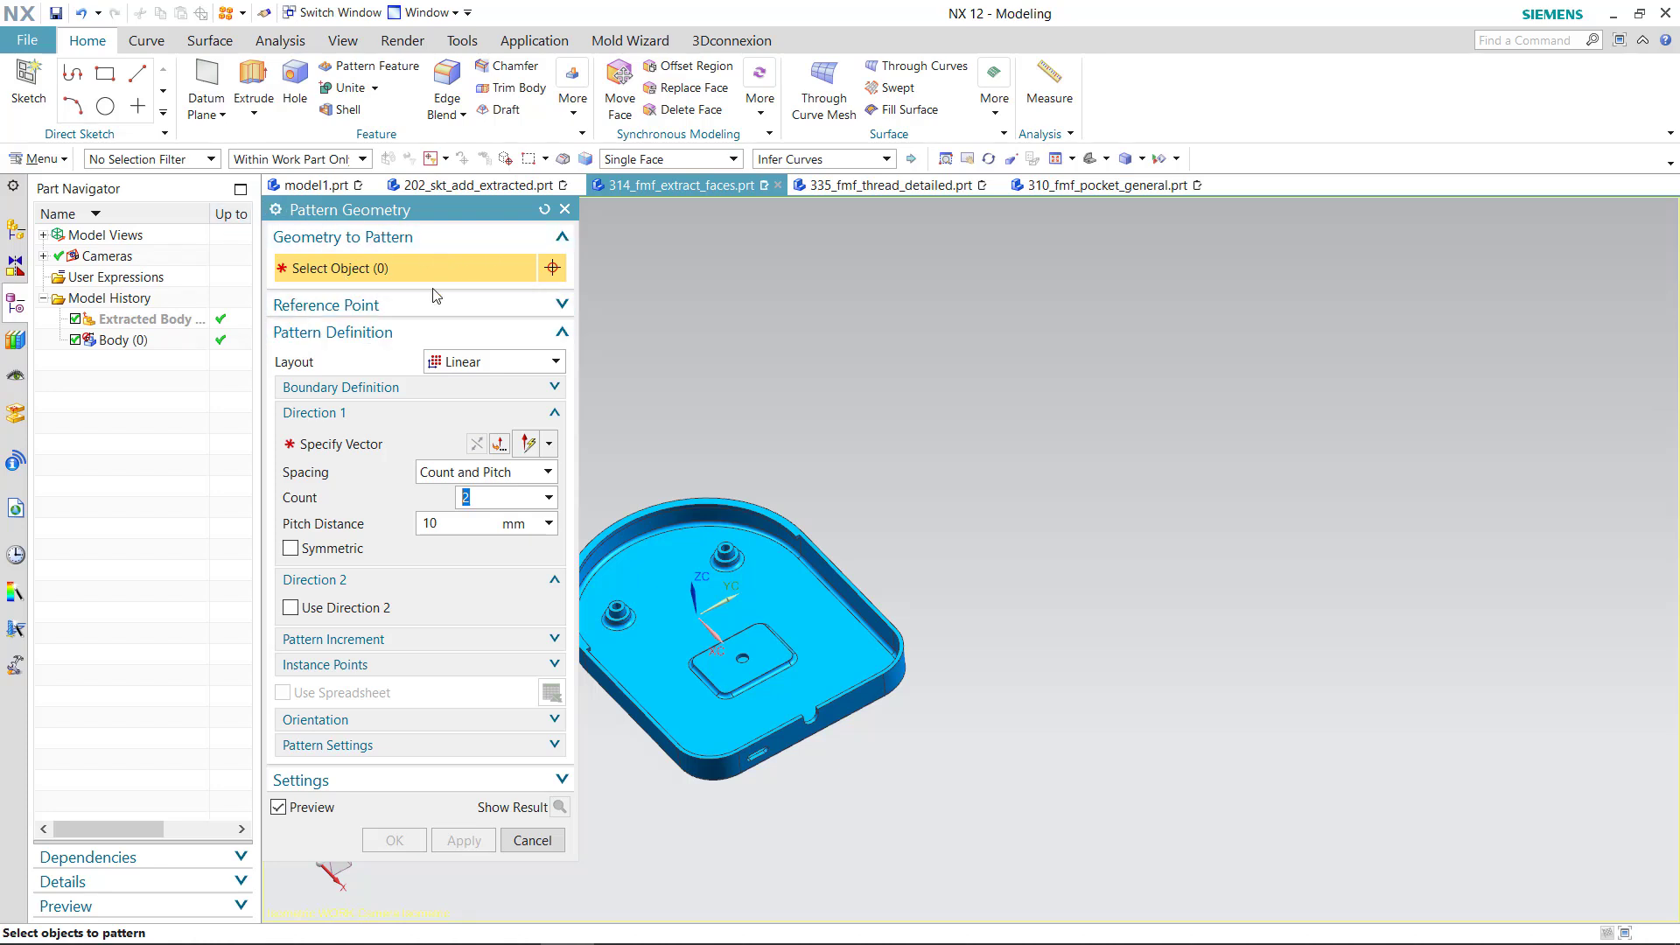
Select the tray solid body as the geometry to pattern, keeping the Linear layout
middle_click_drag(822, 582, 1083, 528, "shift")
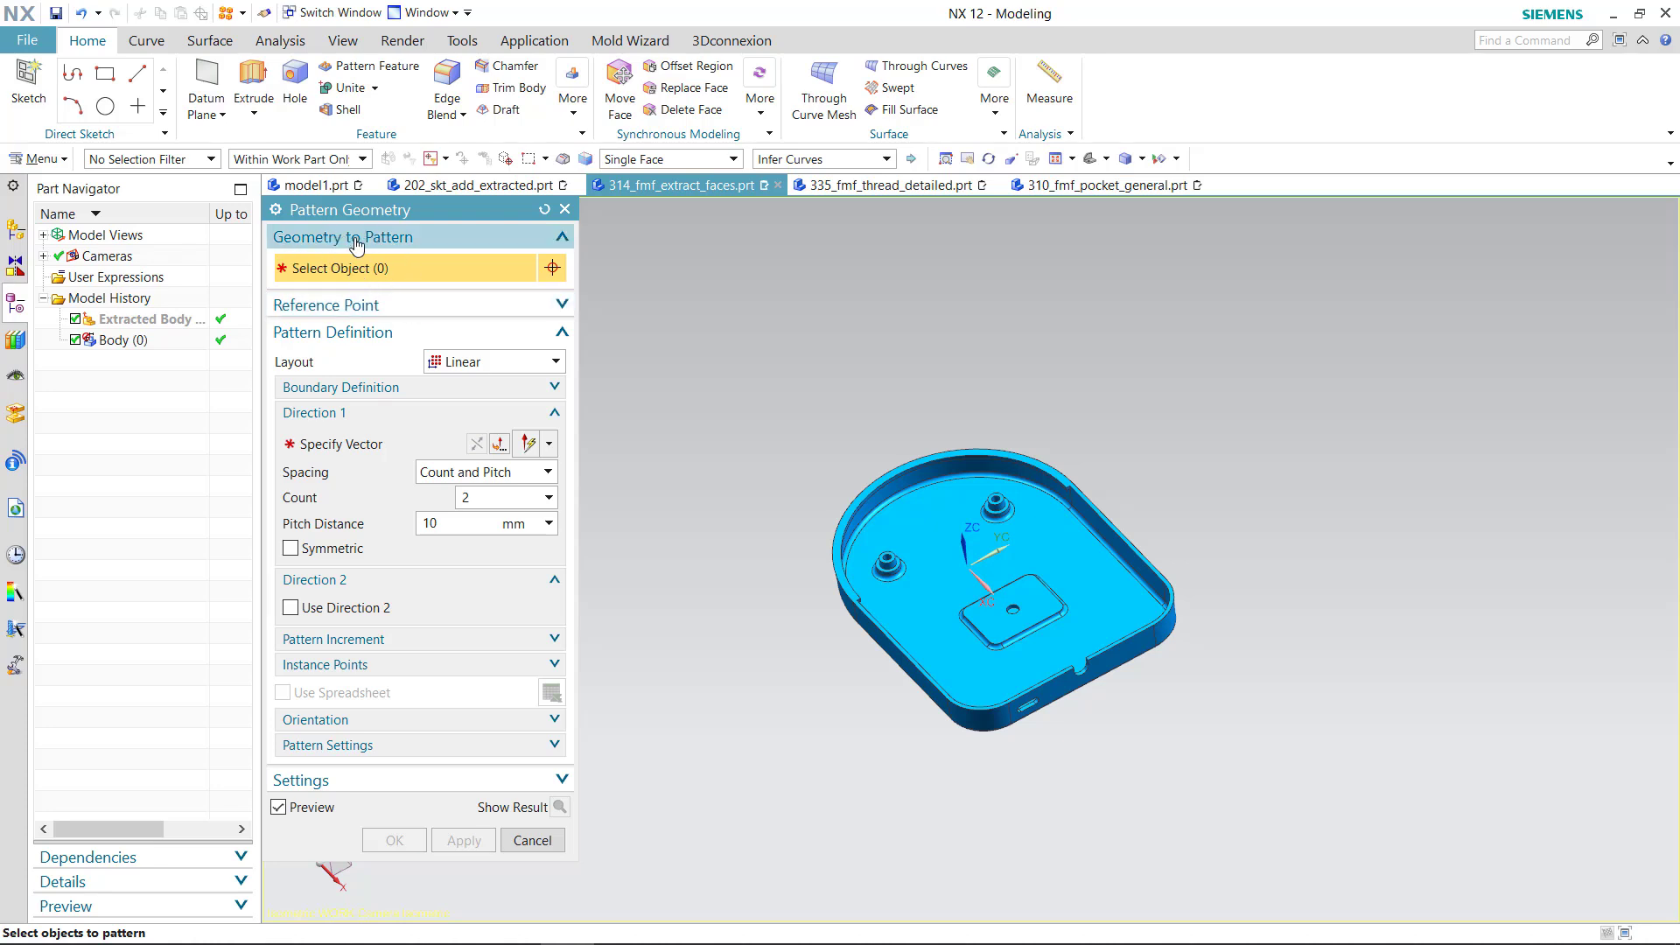
left_click(953, 597)
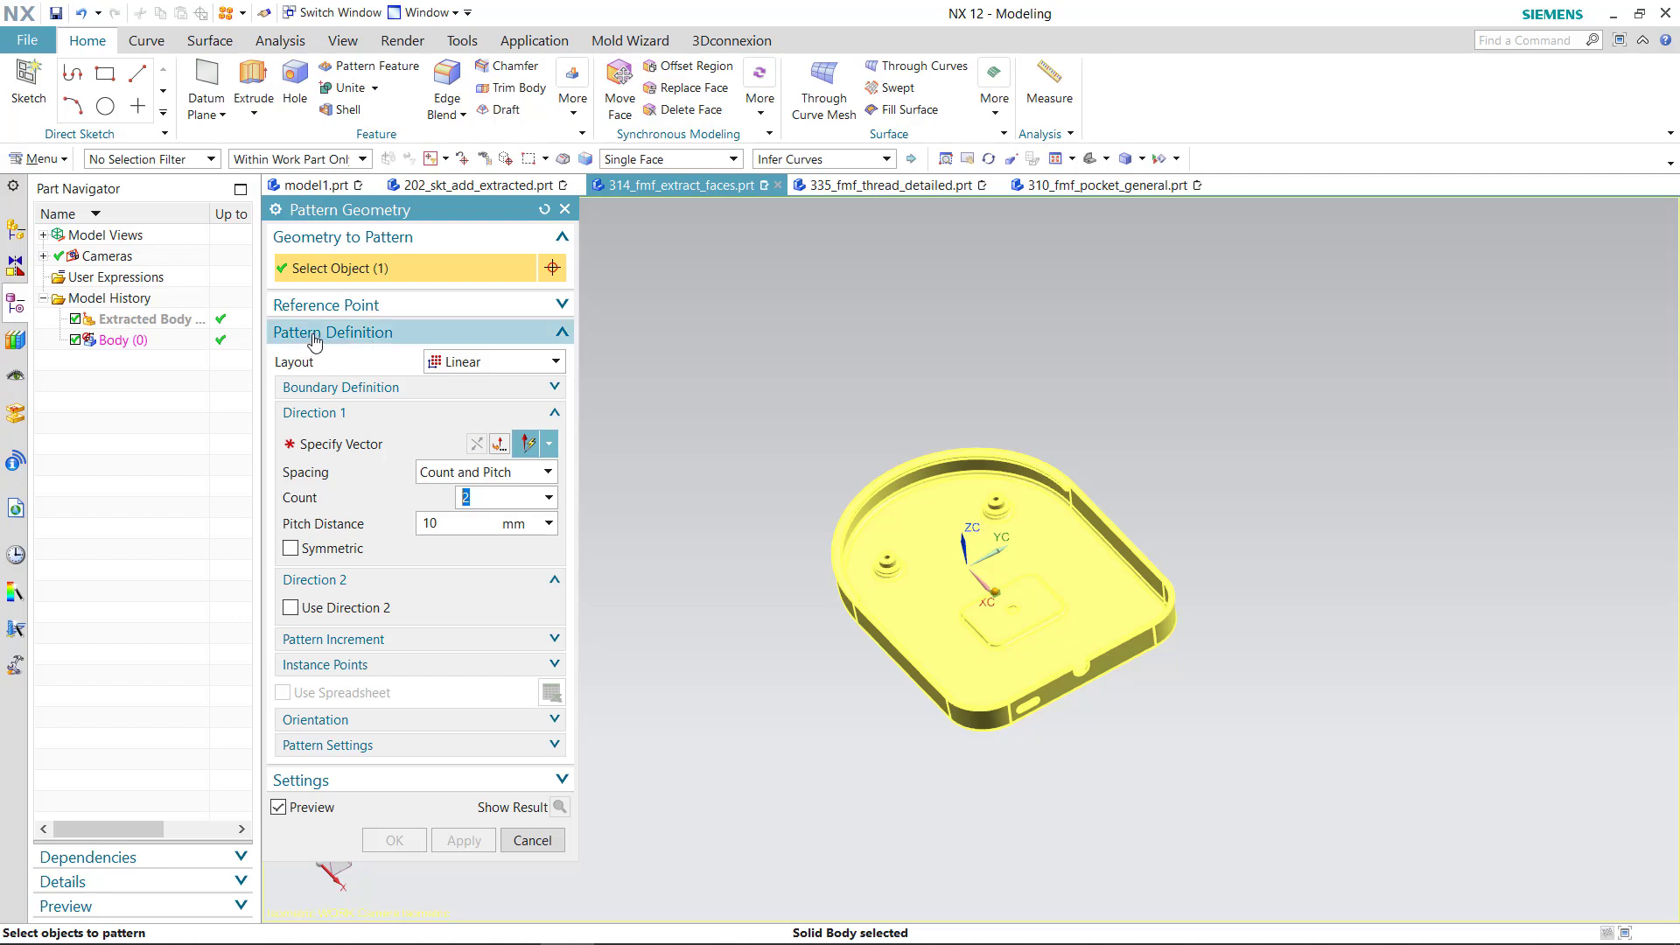
left_click(473, 366)
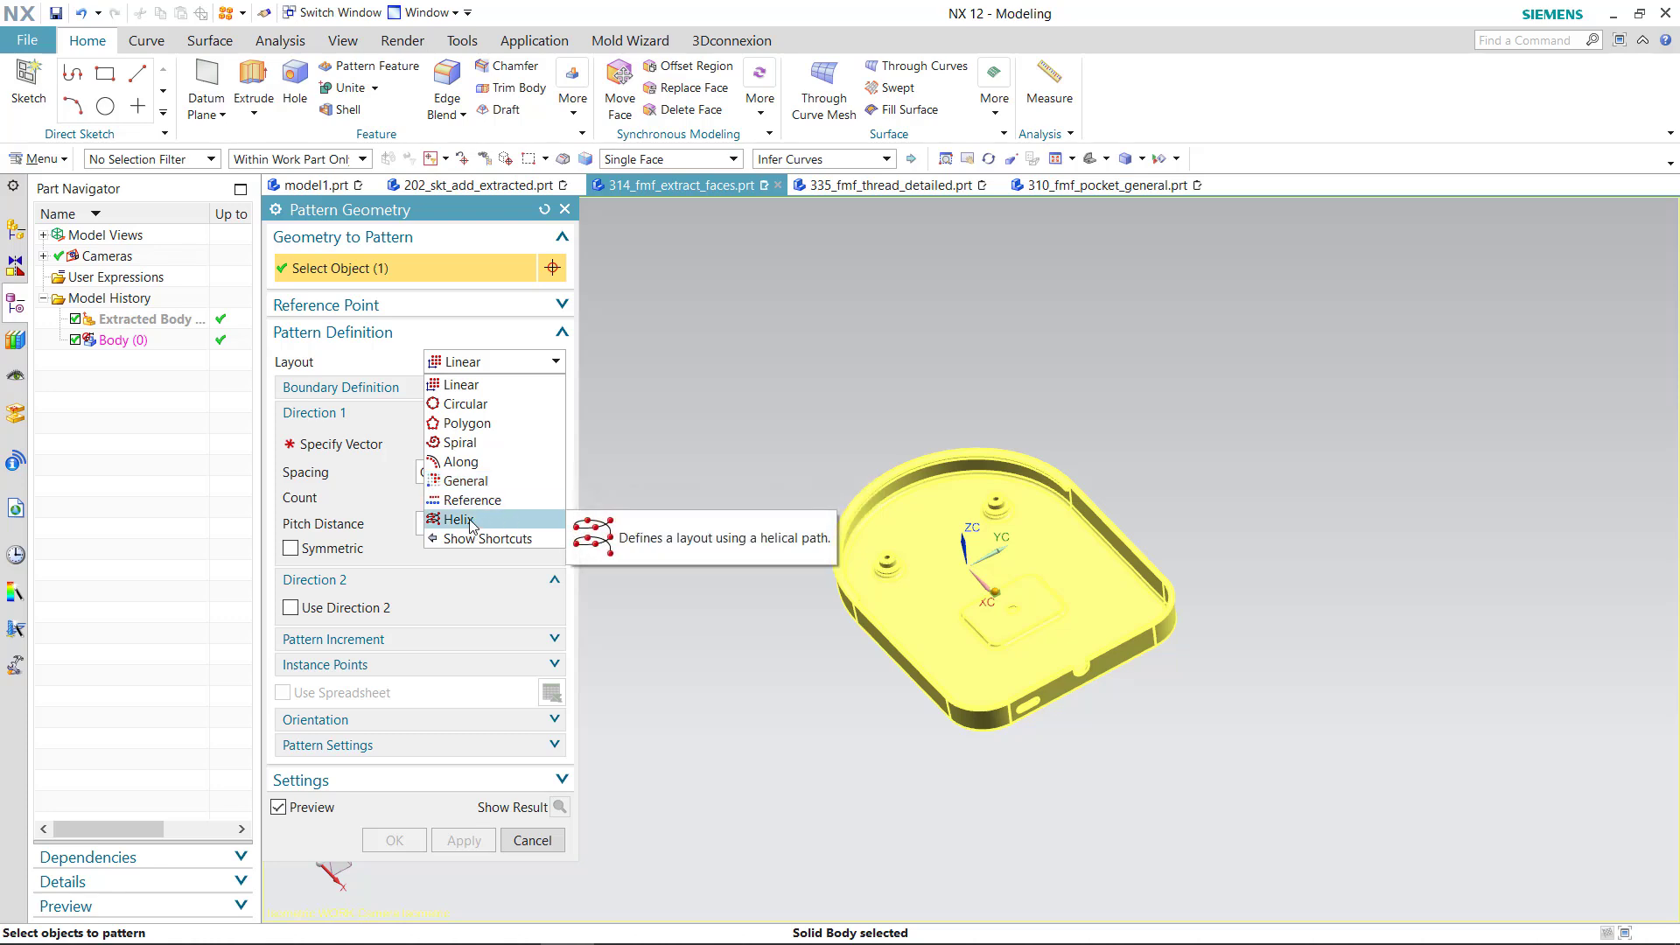
left_click(488, 389)
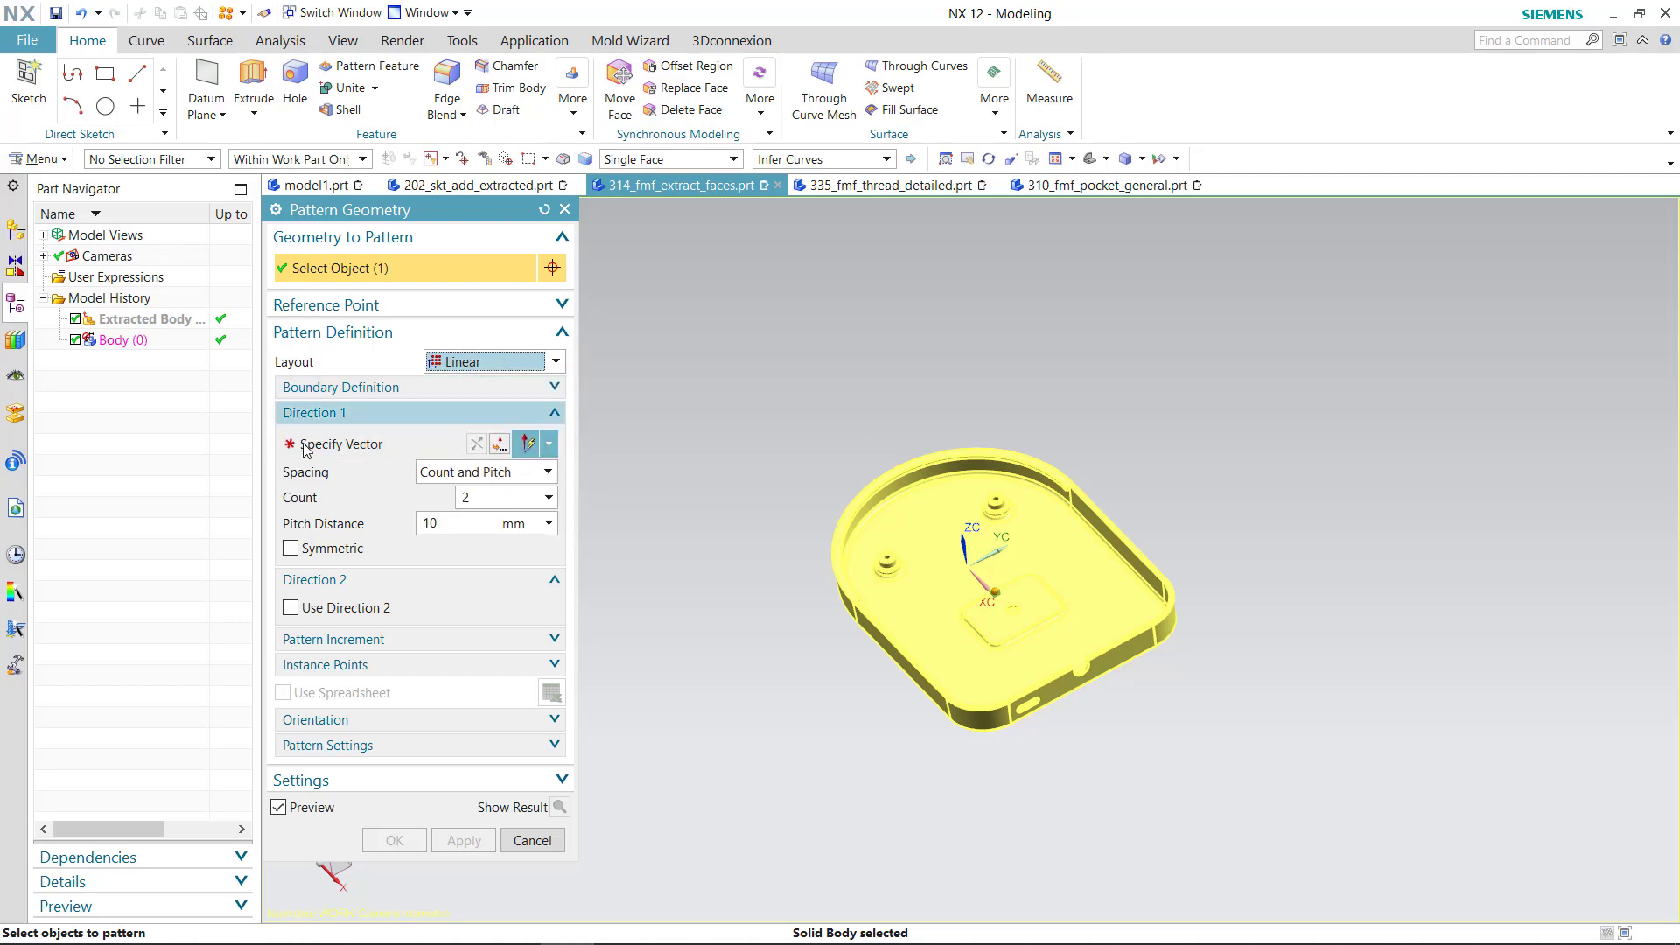
Pattern the tray along the Y-axis at 66 mm pitch, count 4, symmetric in Direction 1
left_click(343, 446)
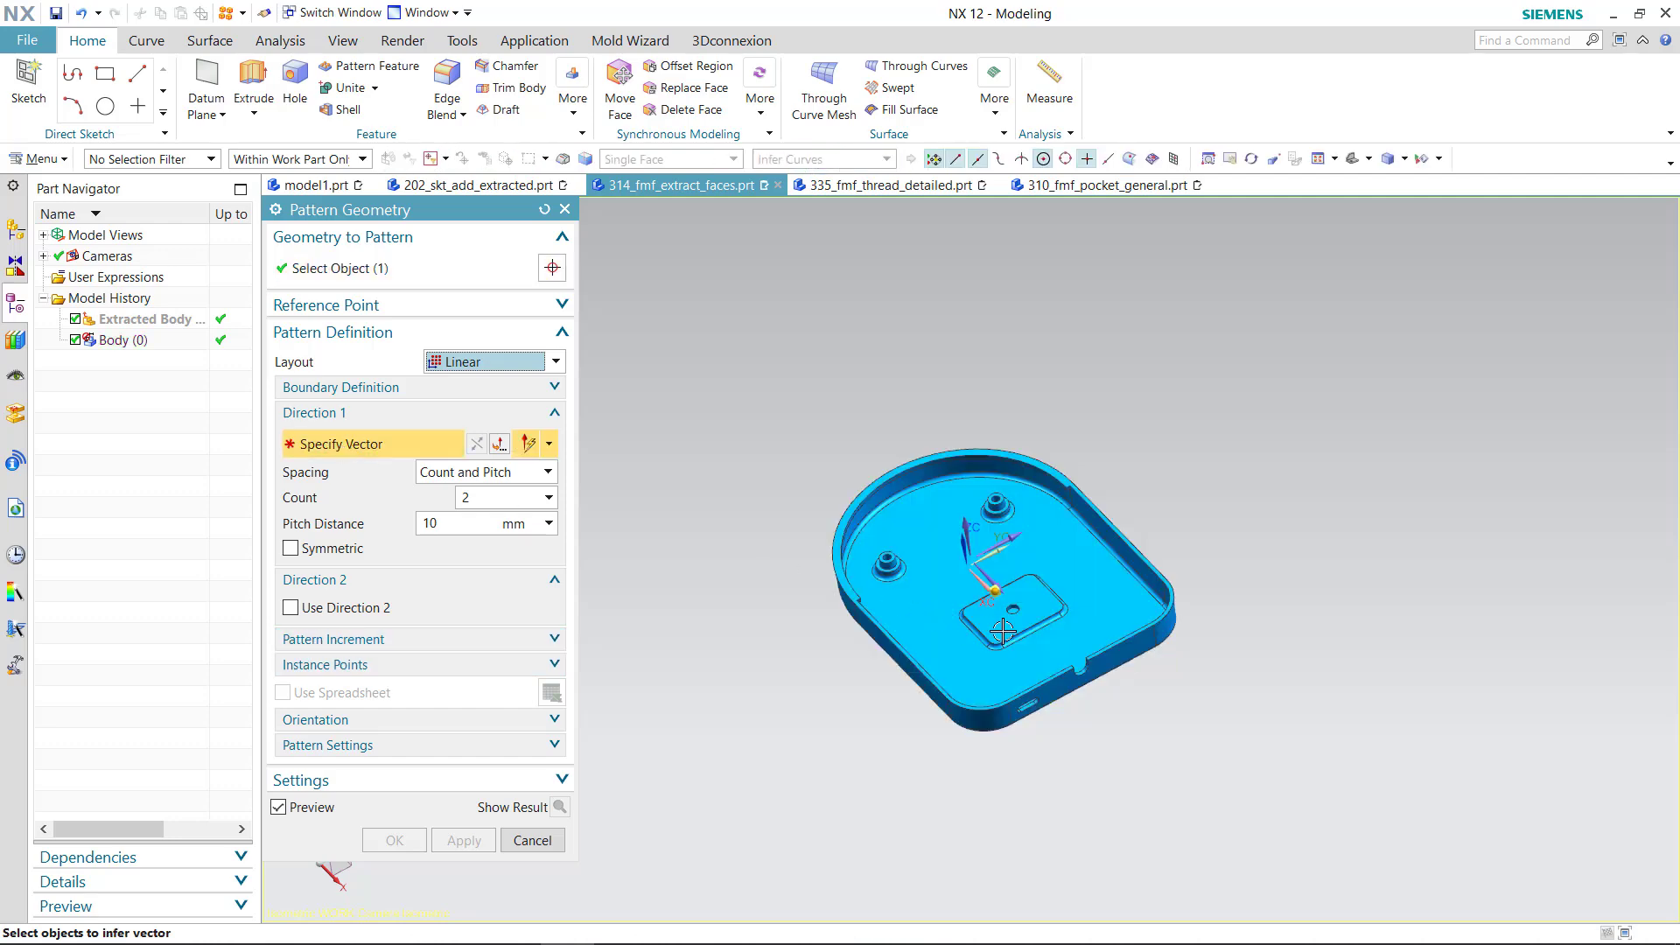
left_click(1024, 532)
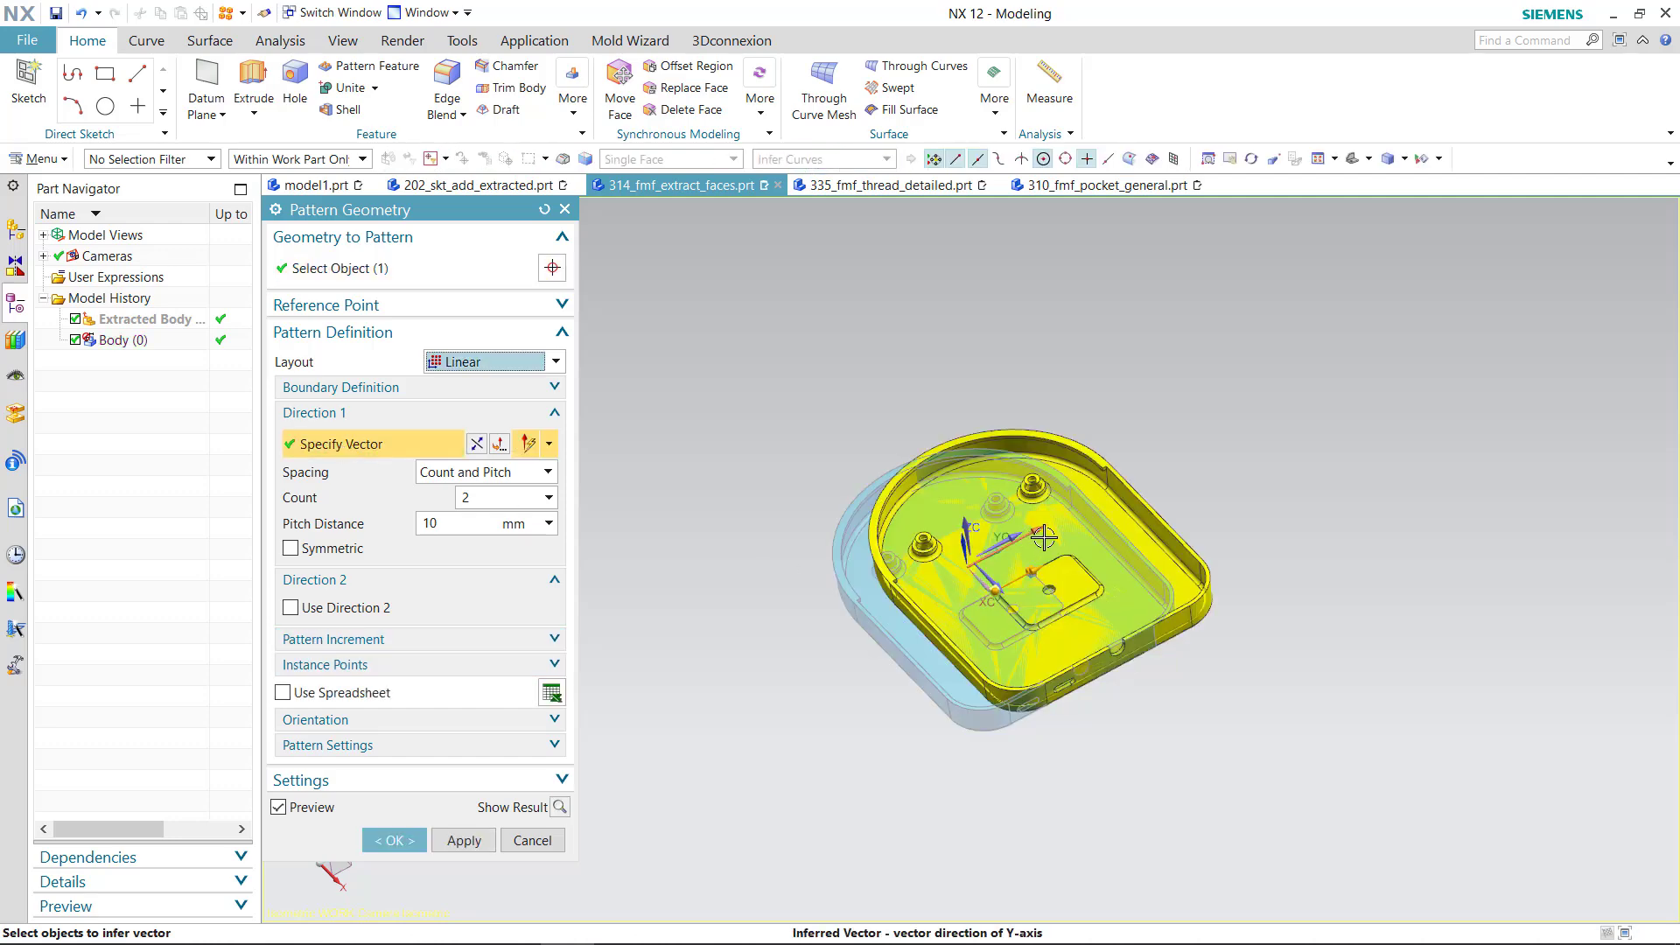
left_click_drag(1047, 573, 1264, 493)
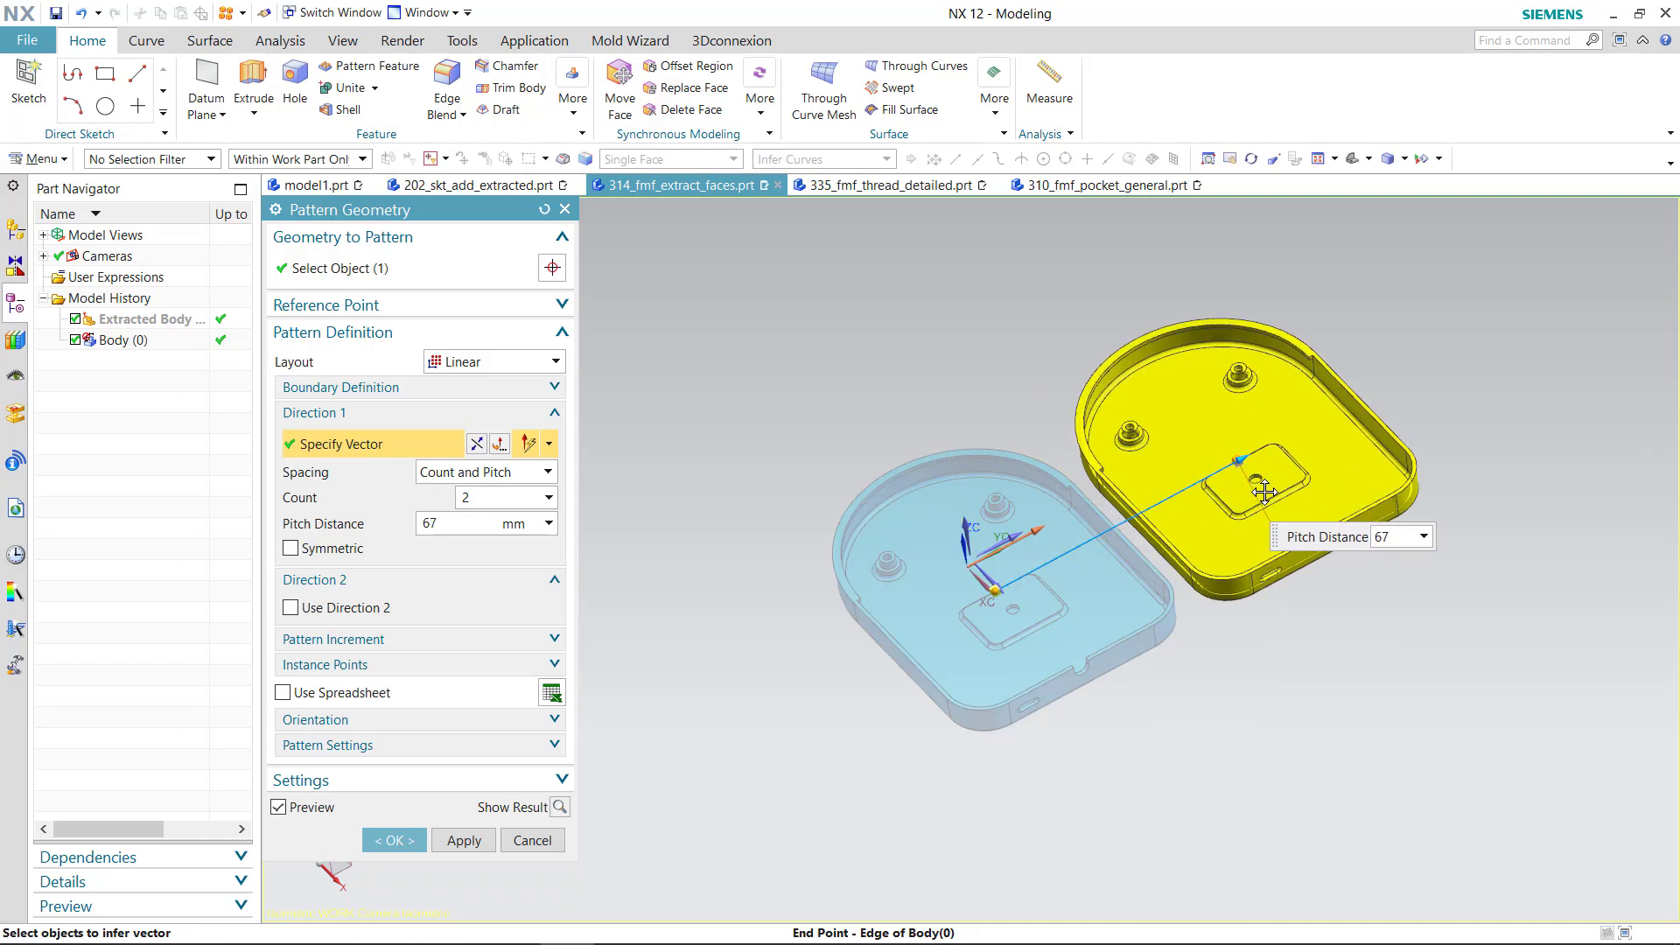
left_click_drag(1265, 493, 1261, 491)
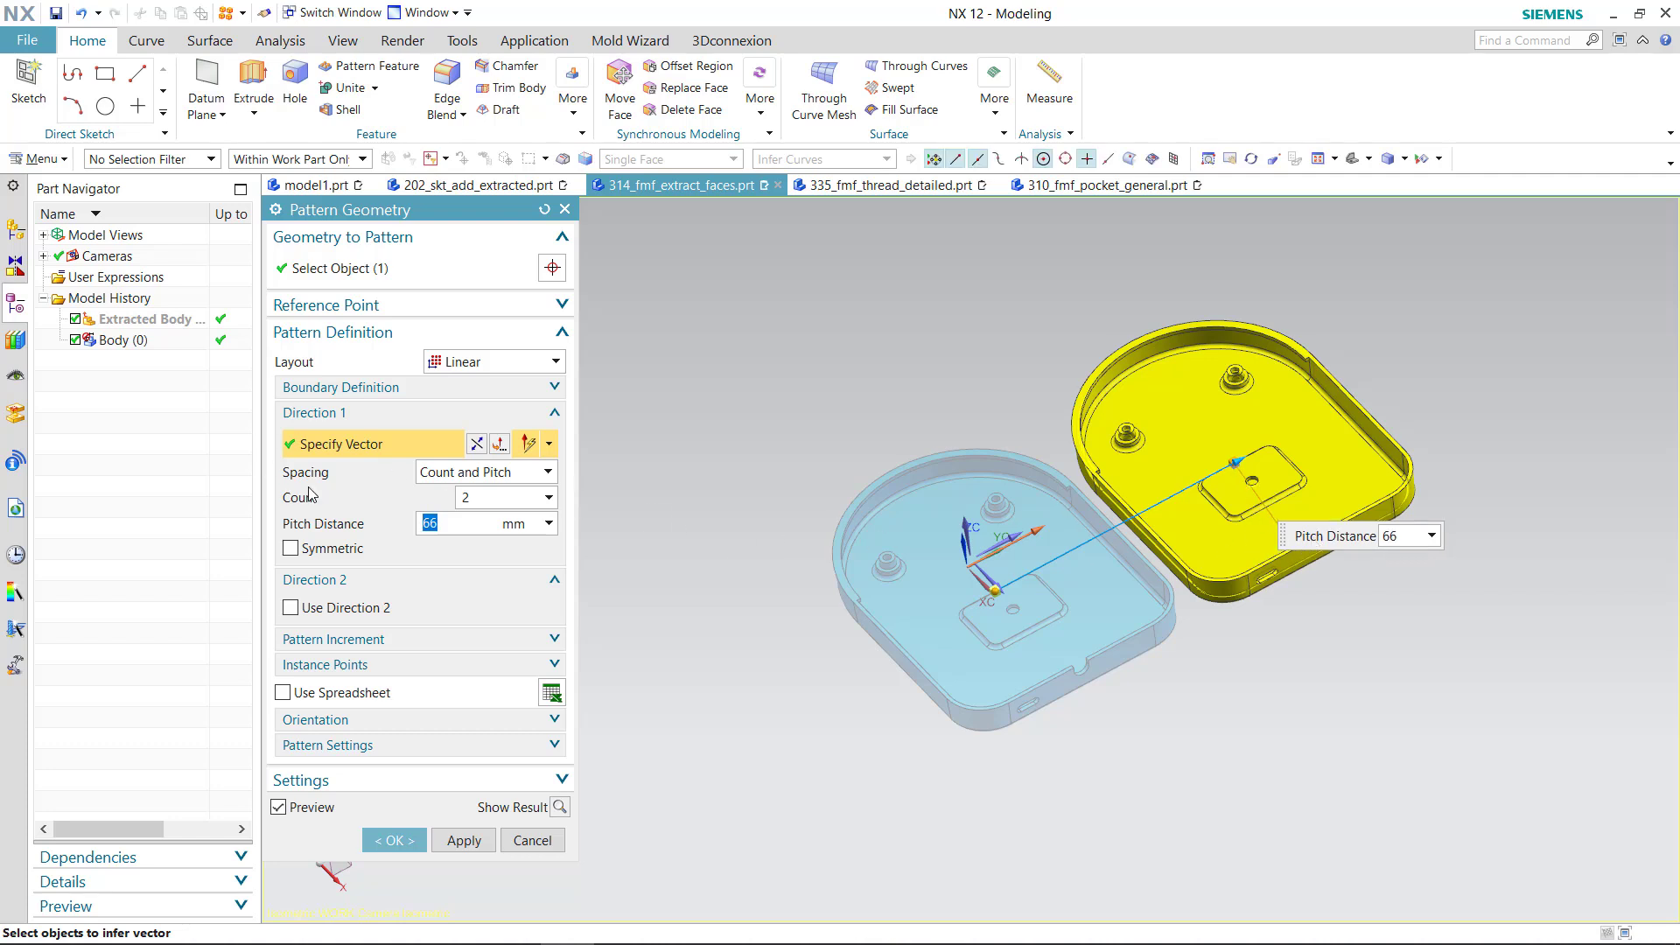
left_click(477, 503)
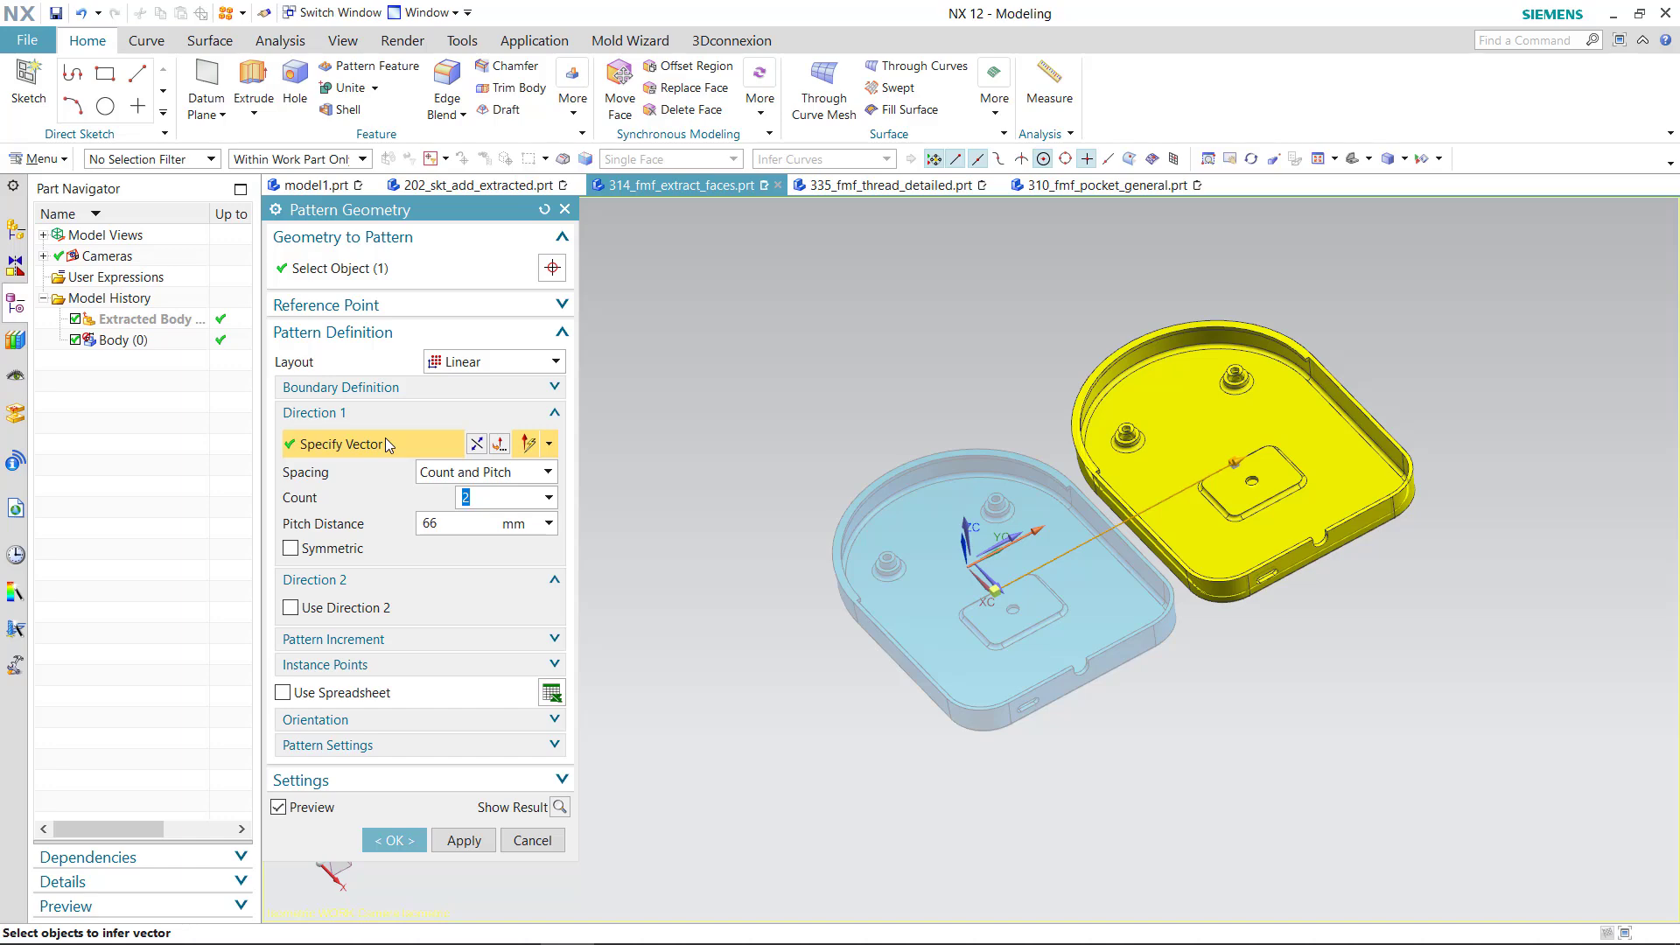
type("4")
scroll(817, 540, "down", 3)
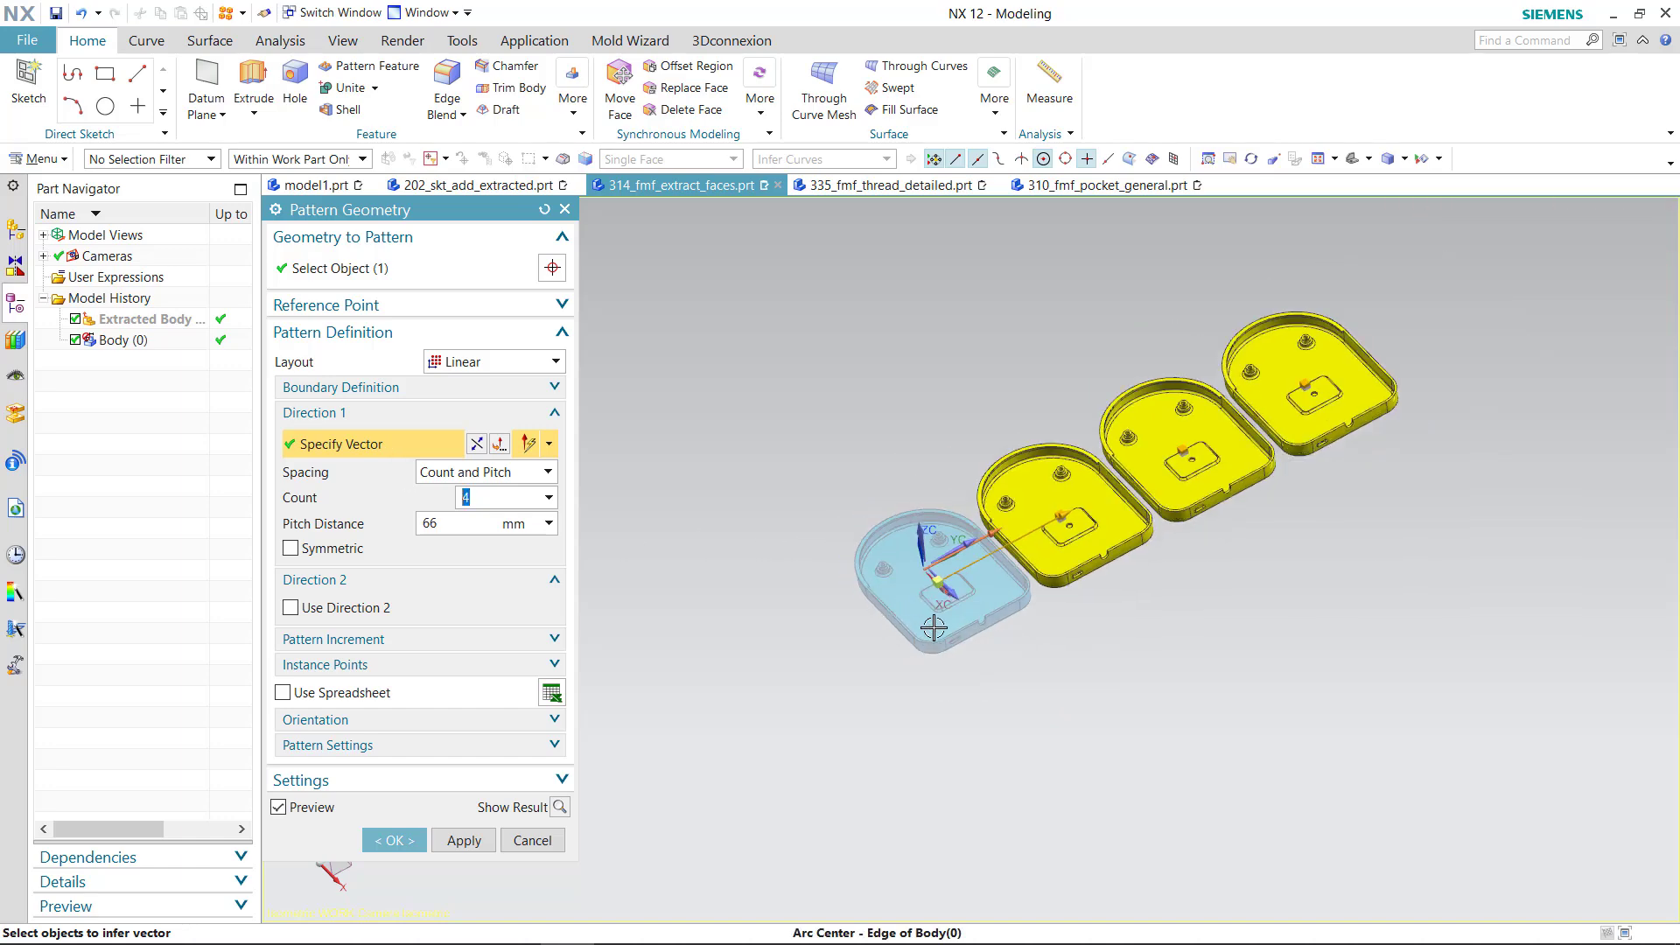
left_click(295, 549)
scroll(1352, 515, "down", 2)
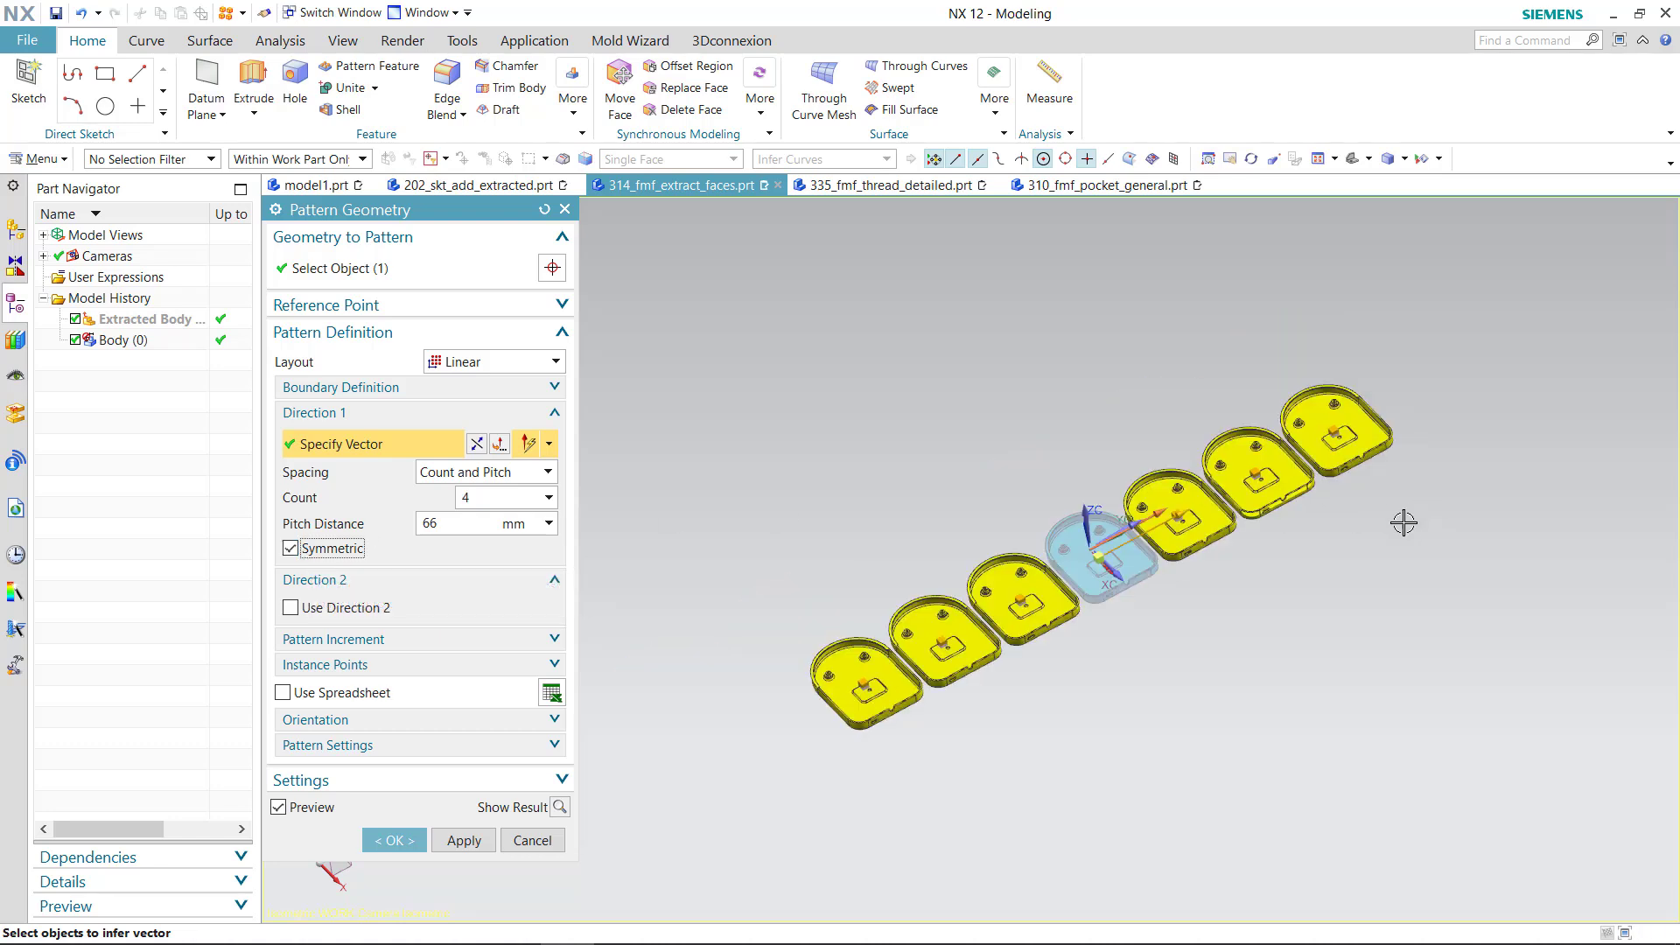
Add a reversed second direction with 150 mm pitch and count 3
left_click(291, 608)
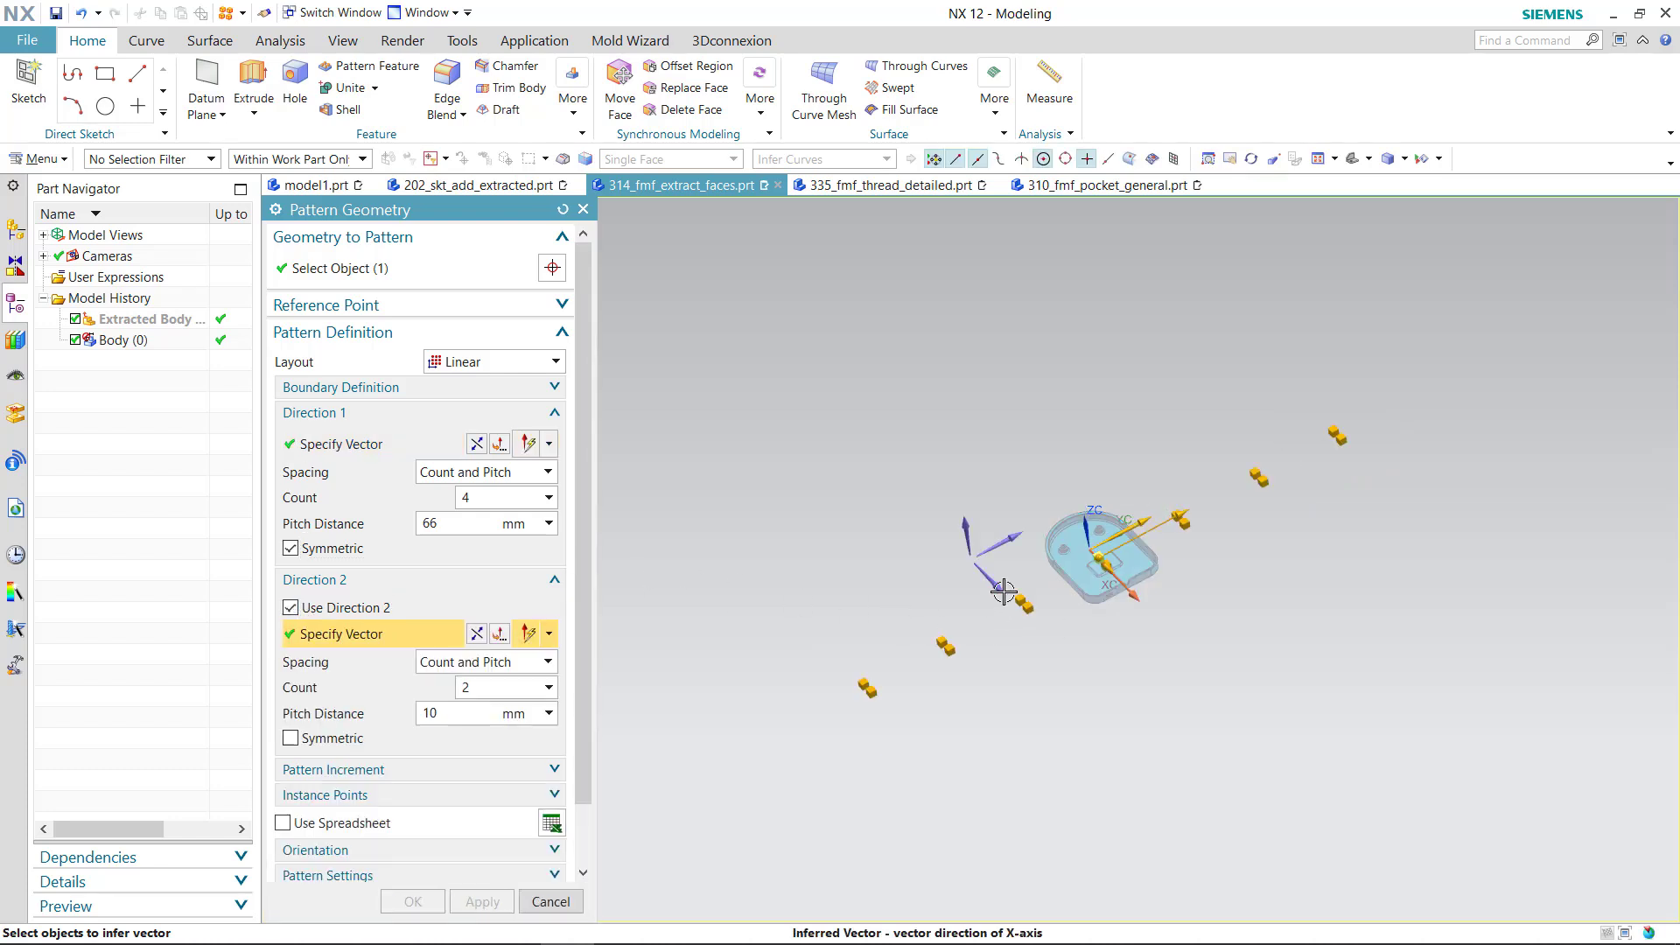
left_click(474, 639)
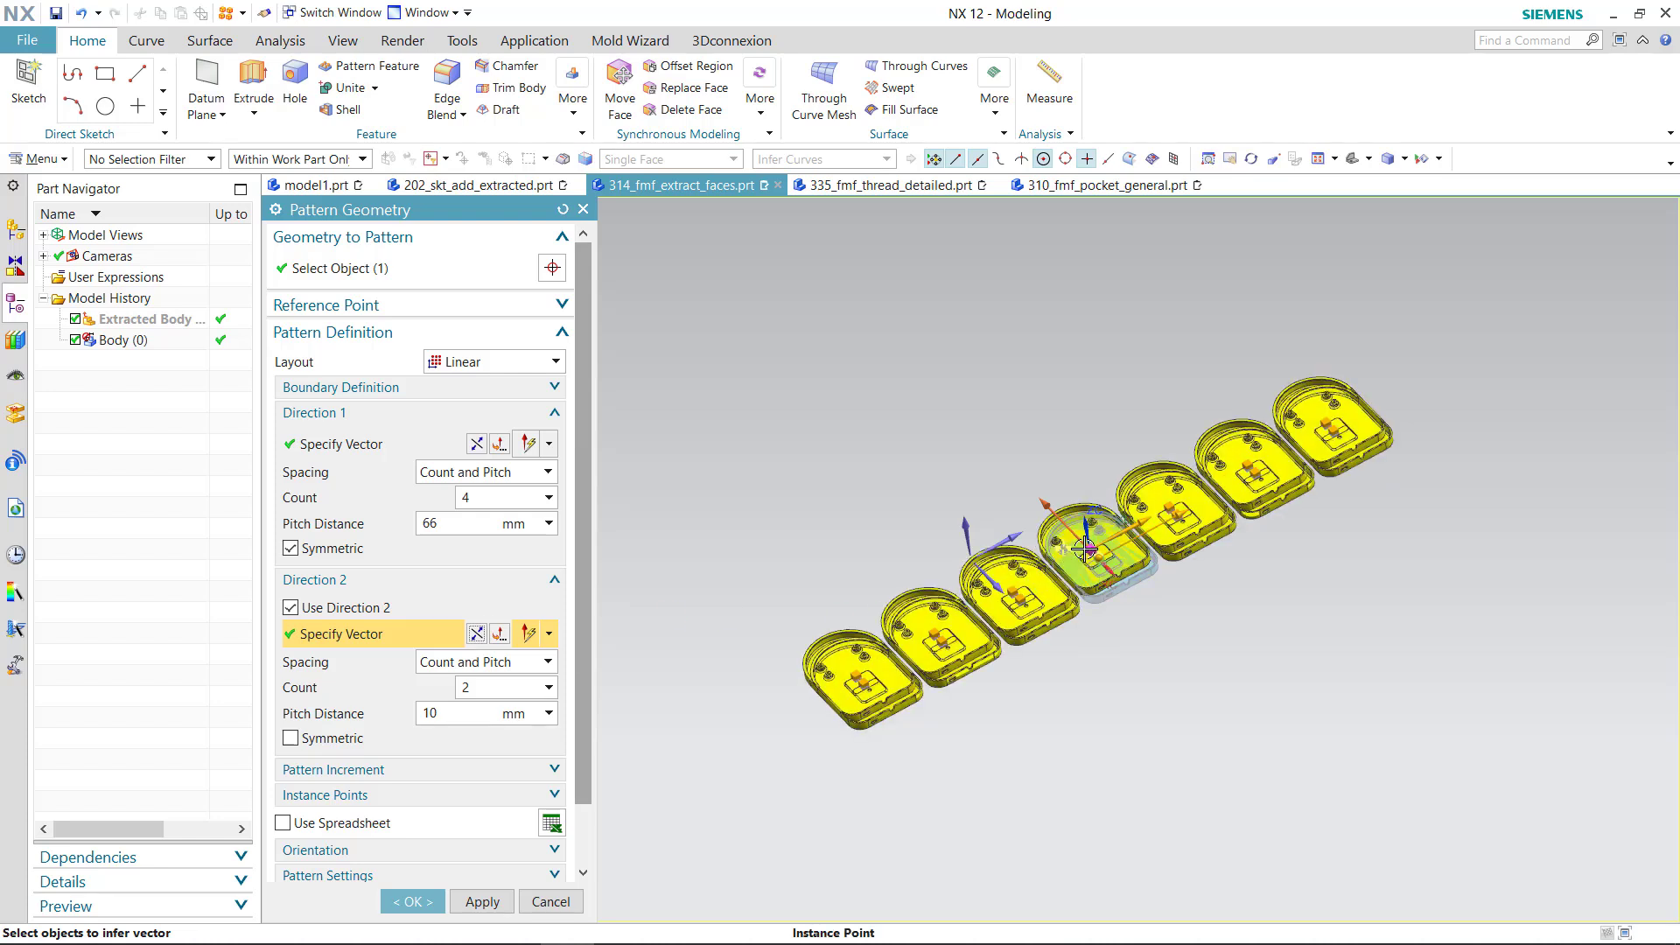
mouse_move(1086, 547)
left_mouse_down()
mouse_move(1008, 399)
mouse_move(987, 443)
left_mouse_up()
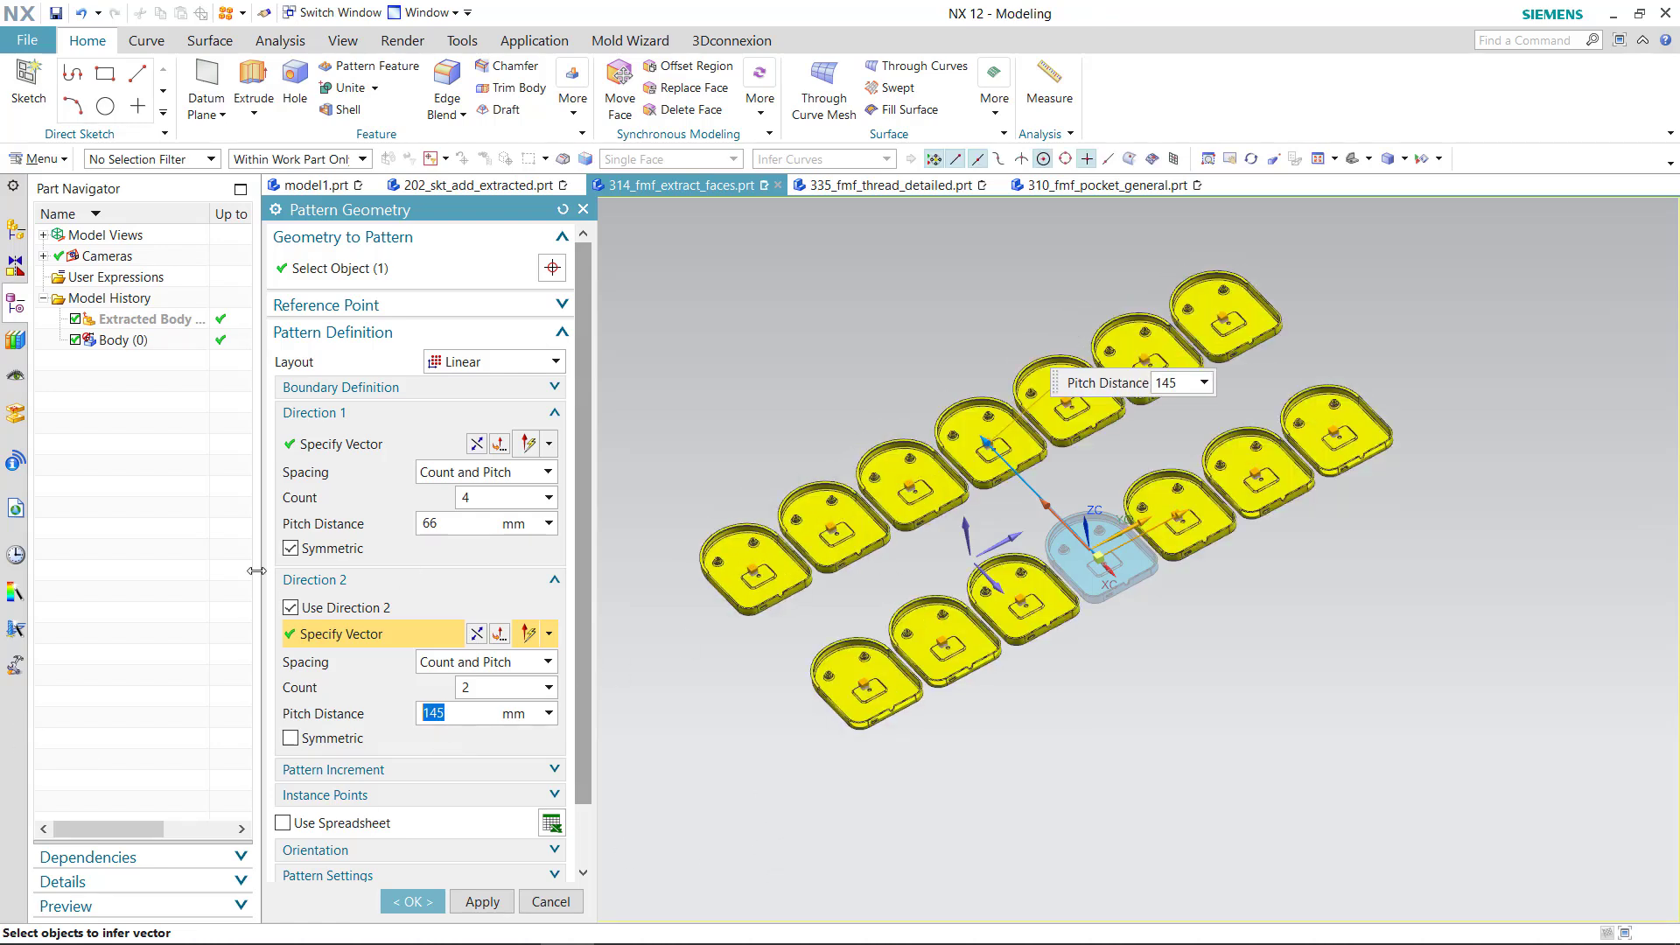
type("150")
double_click(486, 687)
type("3")
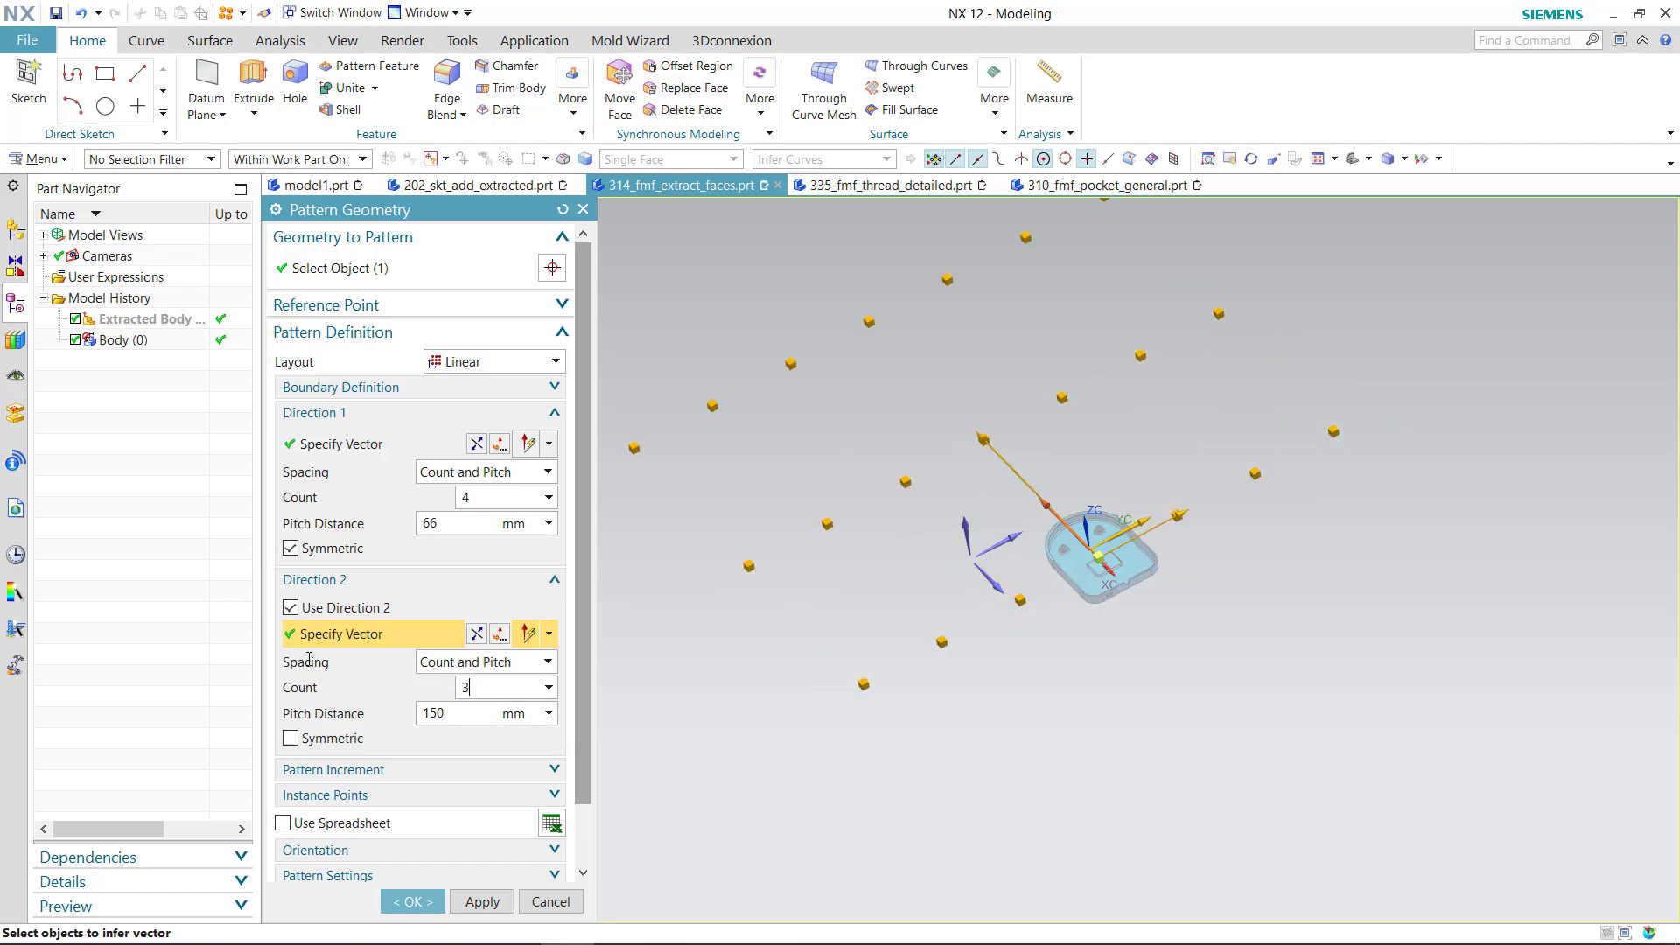
Turn off Symmetric for the first direction, leaving a 4-by-3 tray grid
scroll(1380, 667, "down", 2)
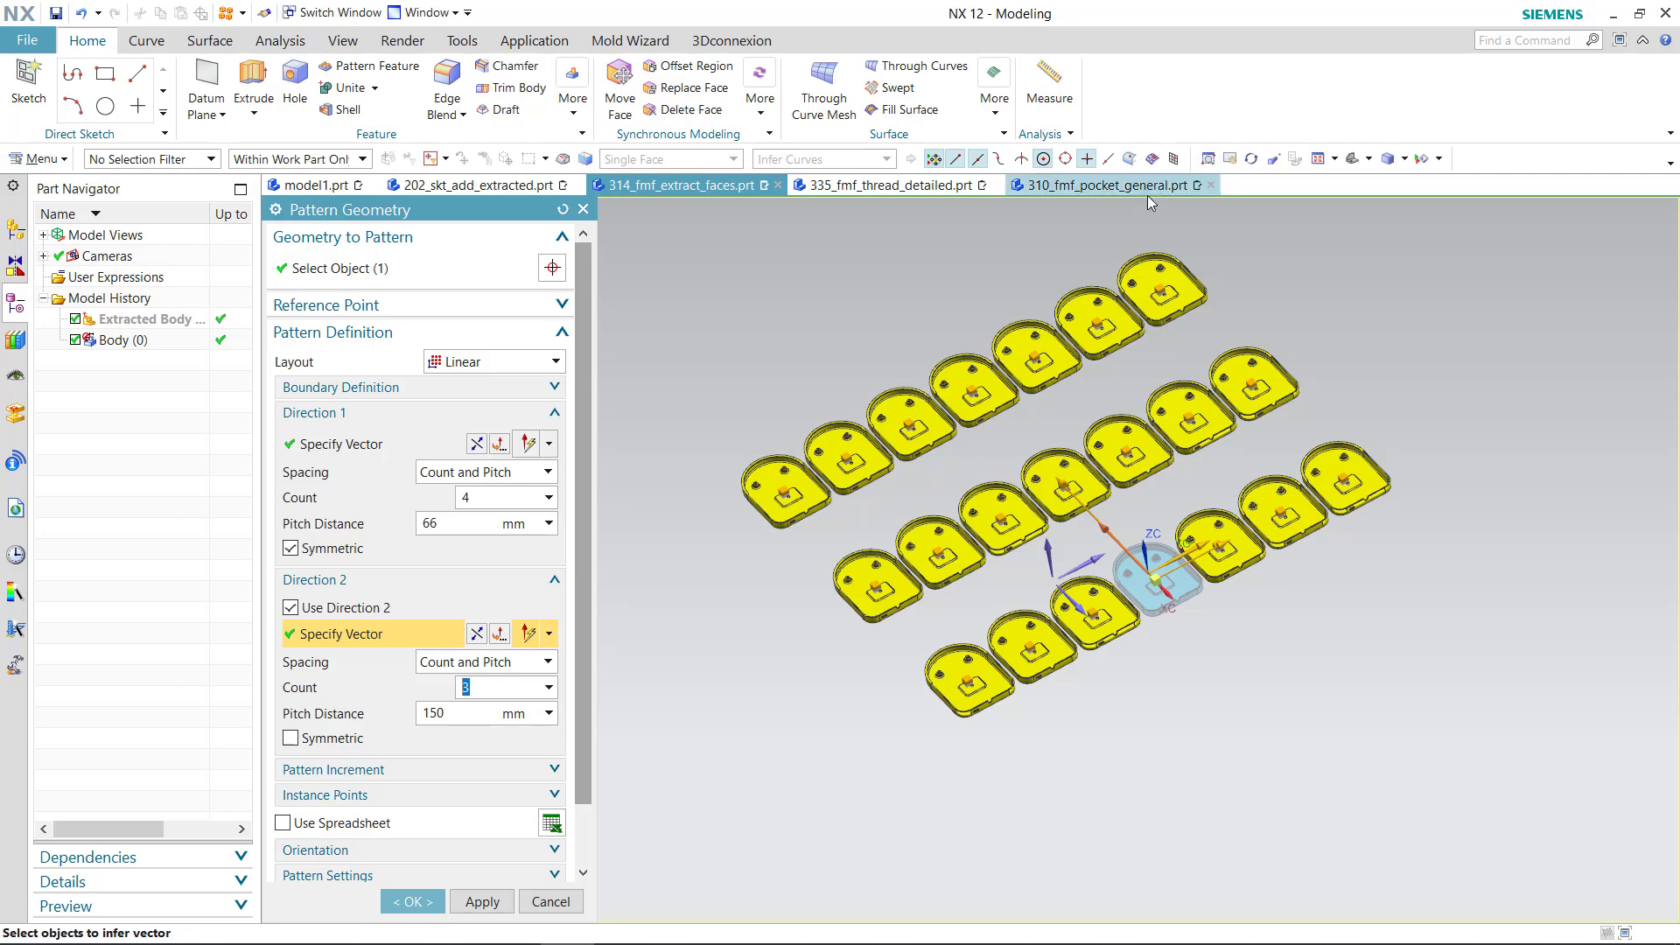
left_click(289, 547)
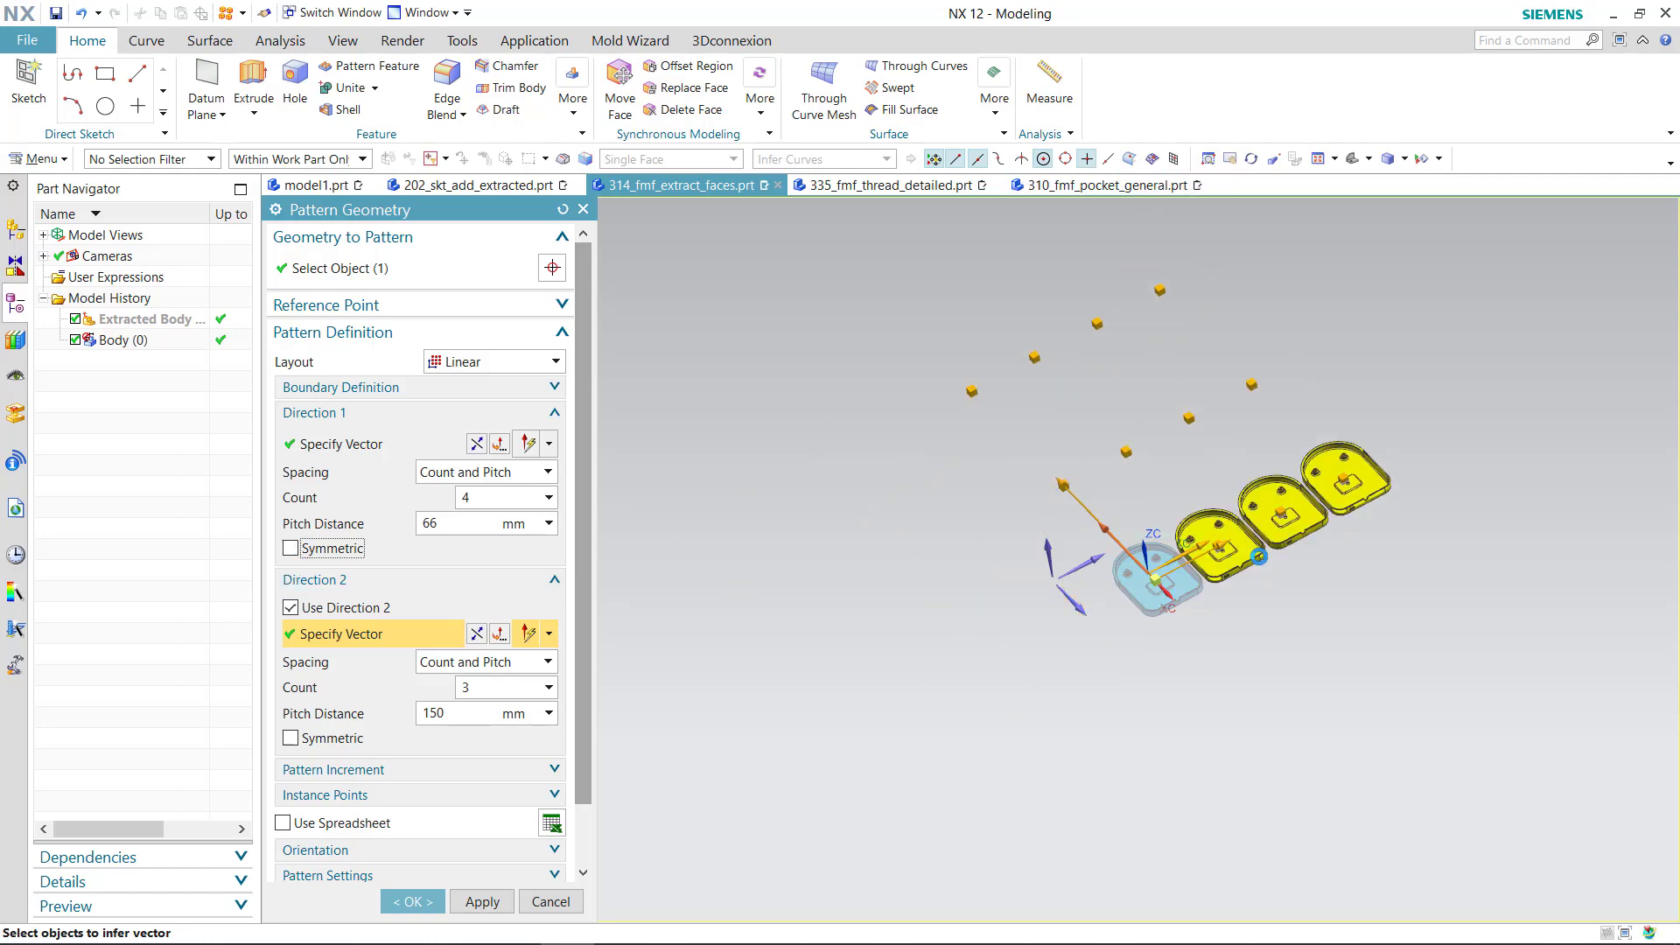
scroll(1243, 355, "up", 3)
scroll(1022, 595, "down", 1)
scroll(1023, 595, "down", 1)
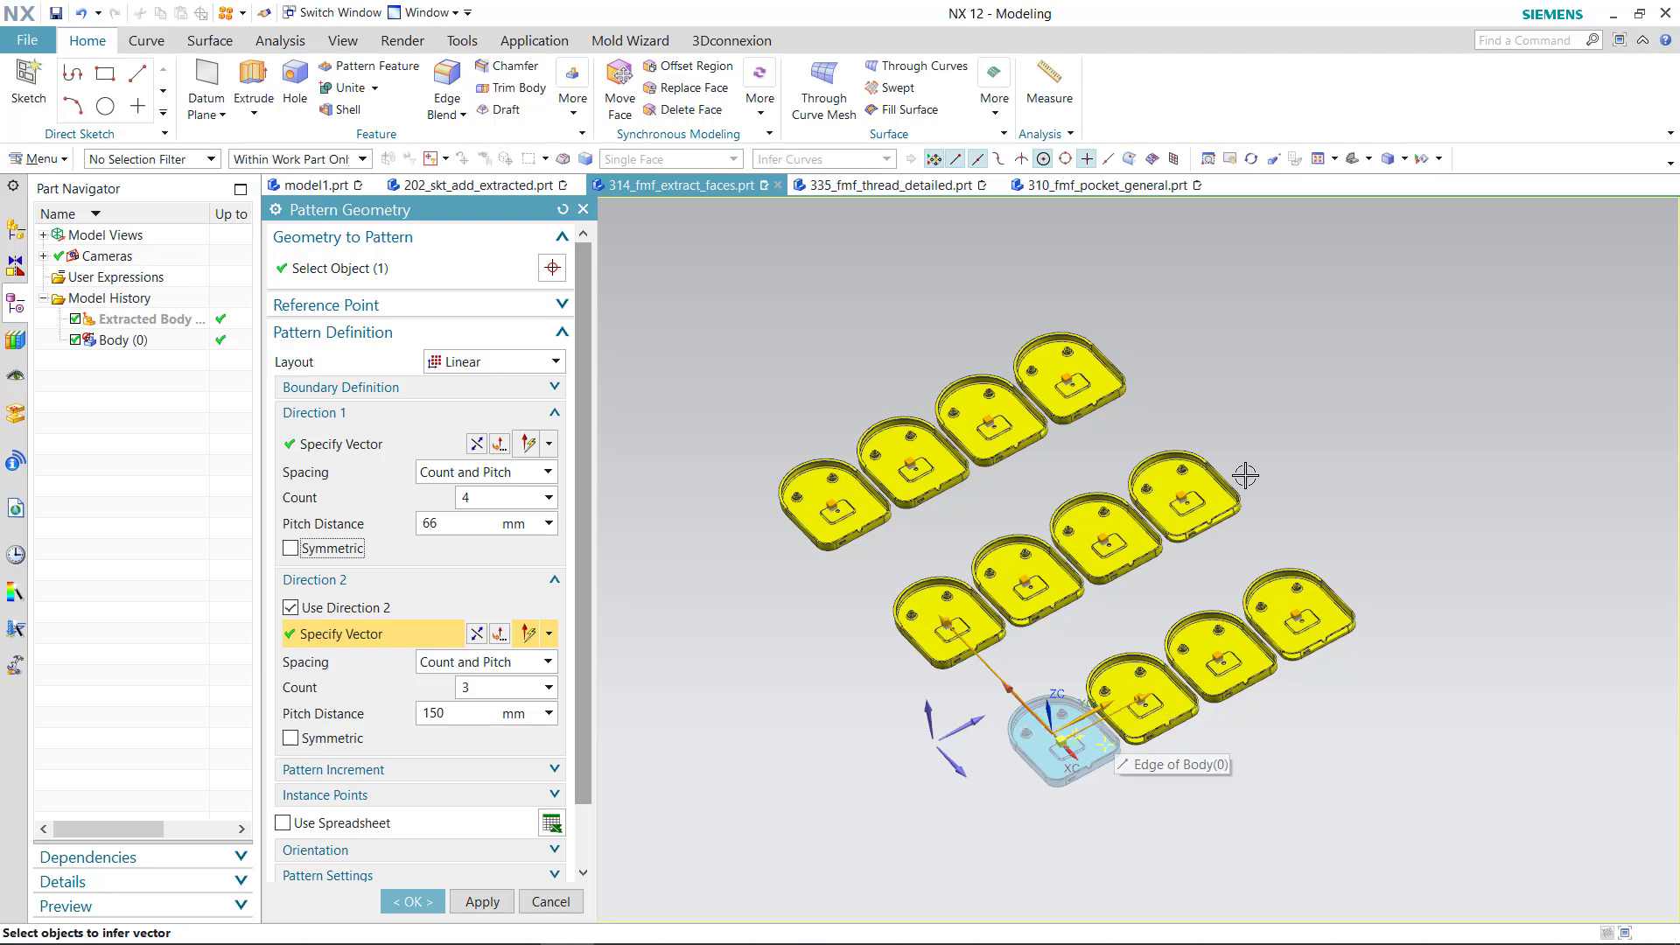
Switch to a Circular layout about the Z-axis and a picked point, with 6 copies at 60°
left_click(456, 363)
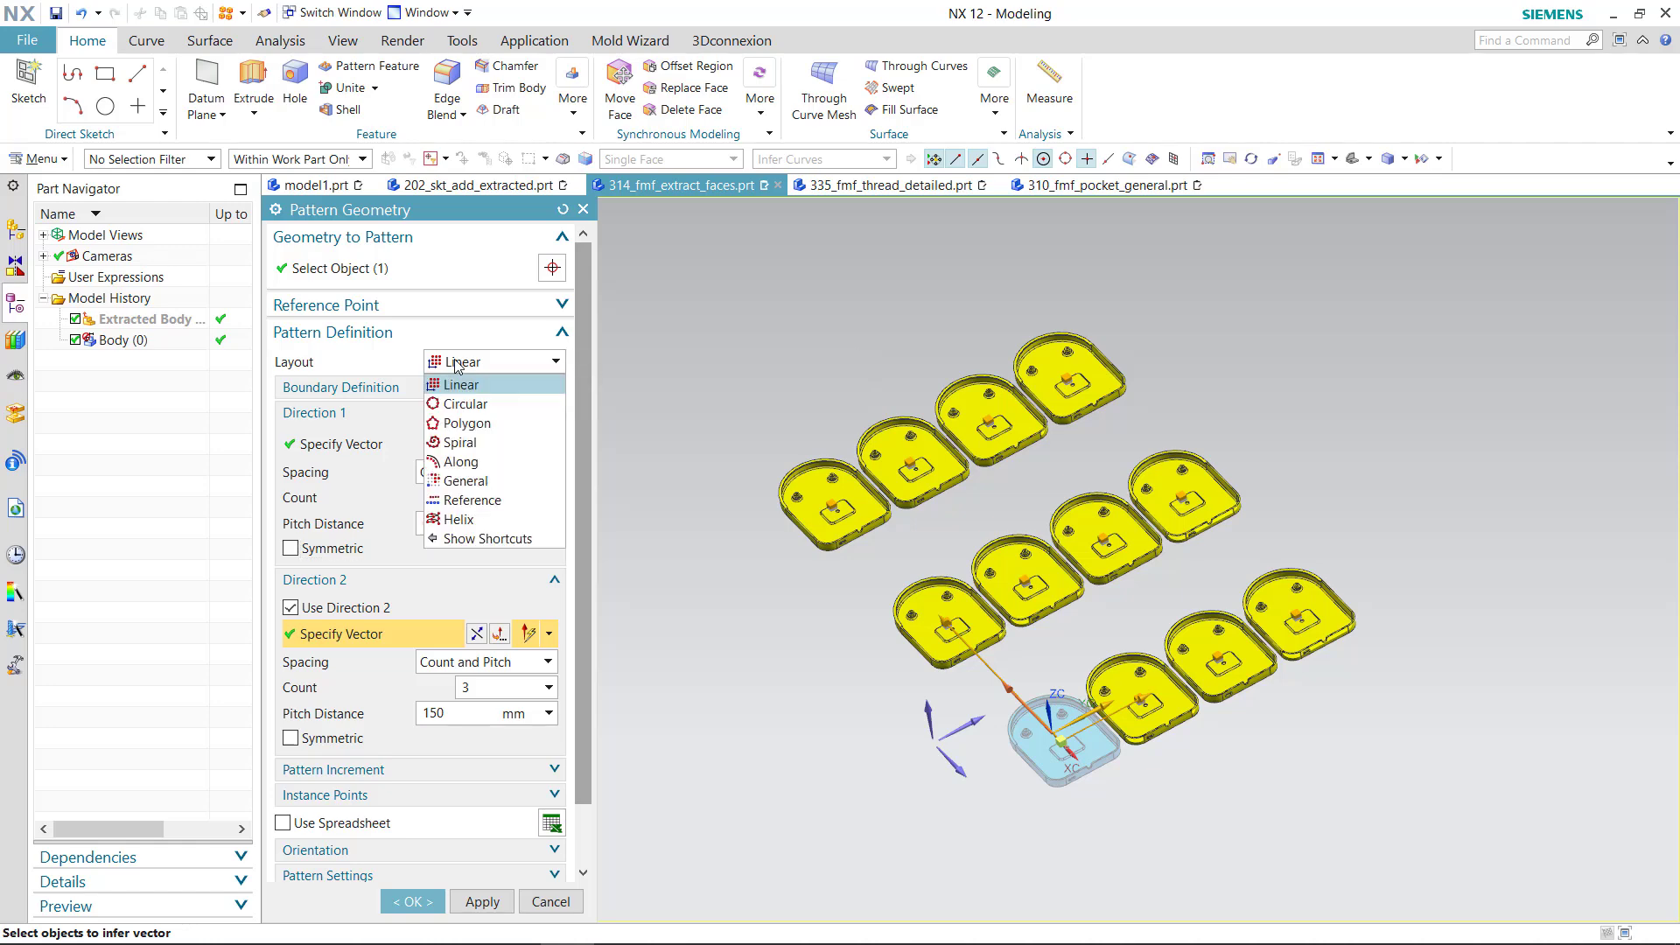
left_click(460, 403)
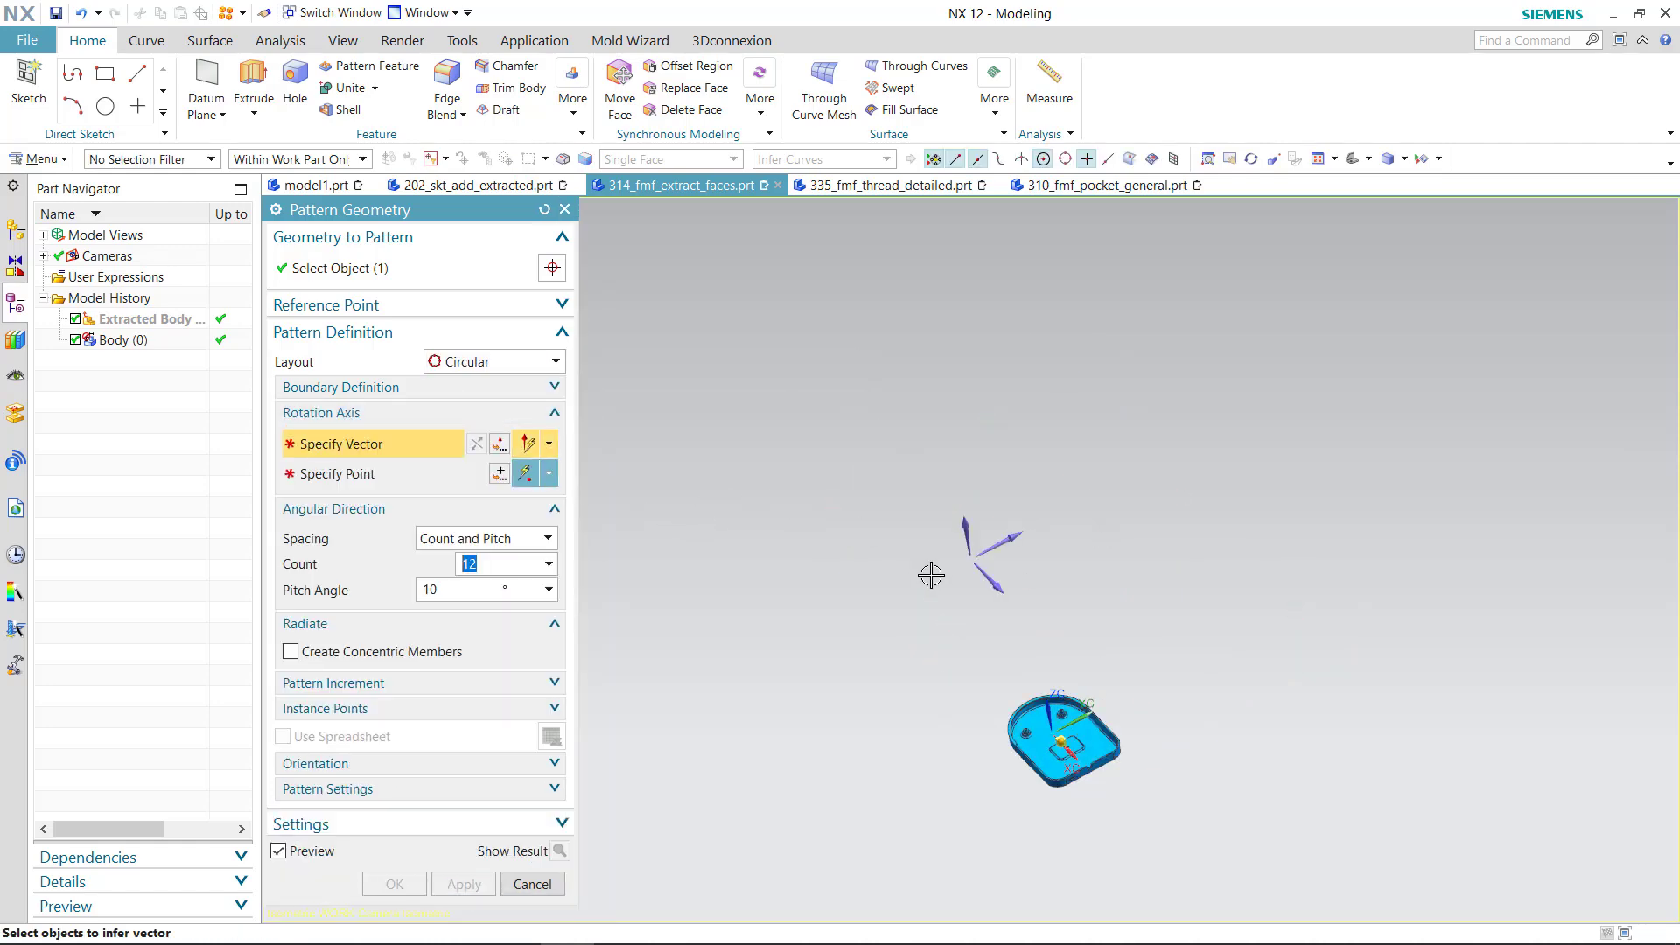
left_click(966, 522)
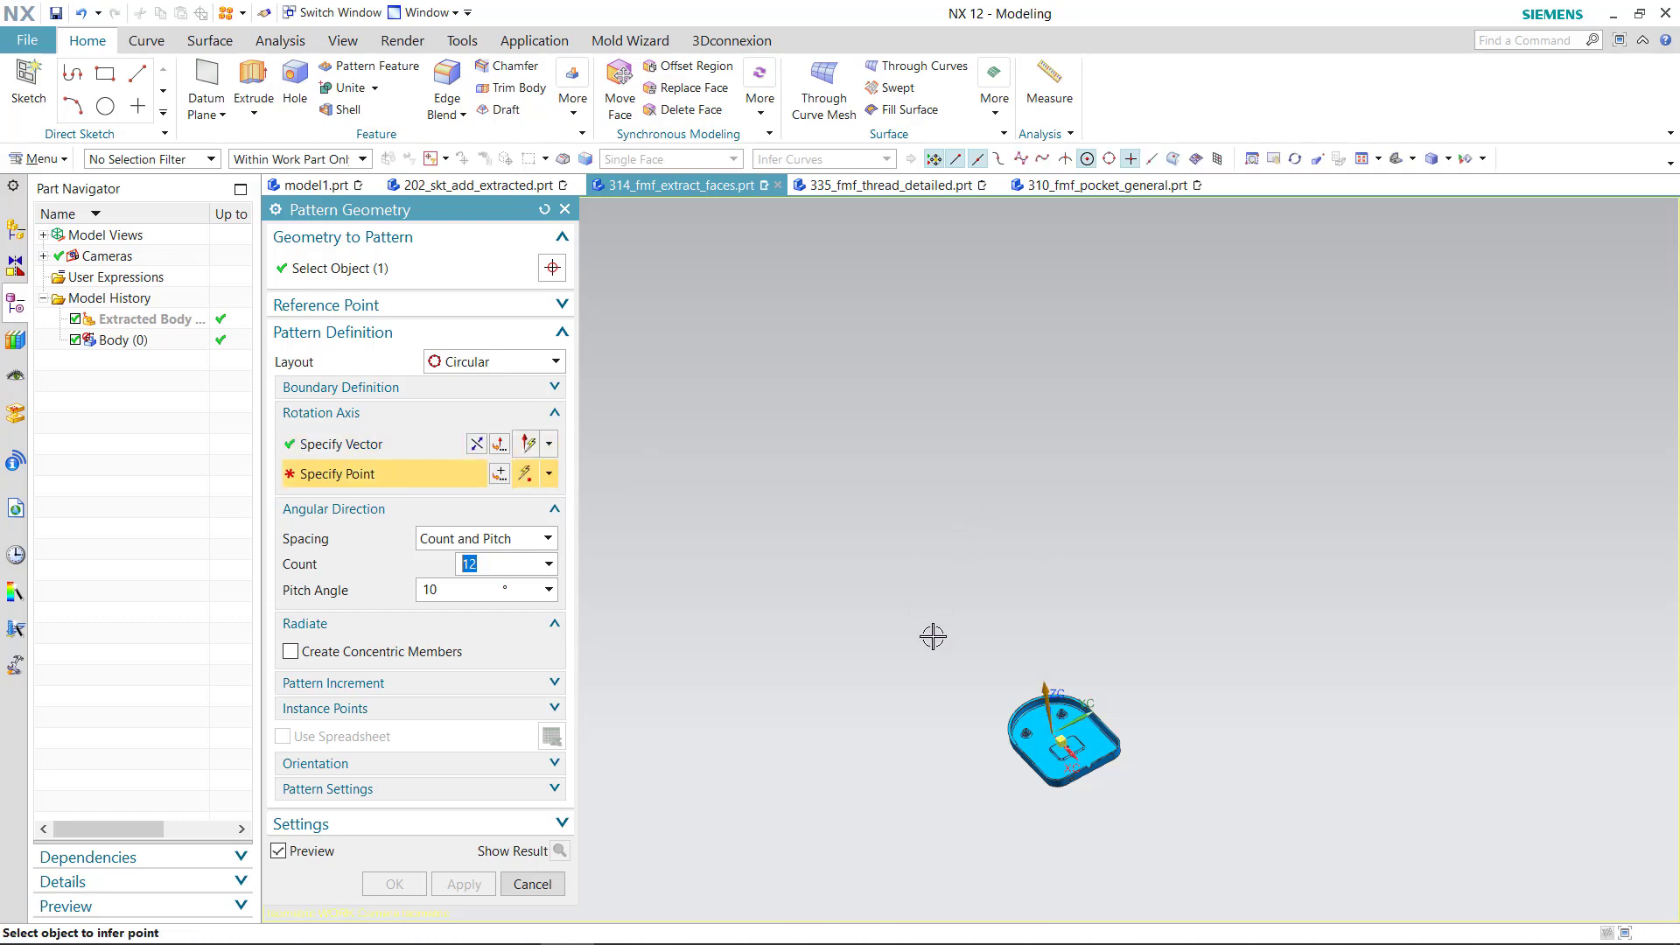
left_click(1141, 574)
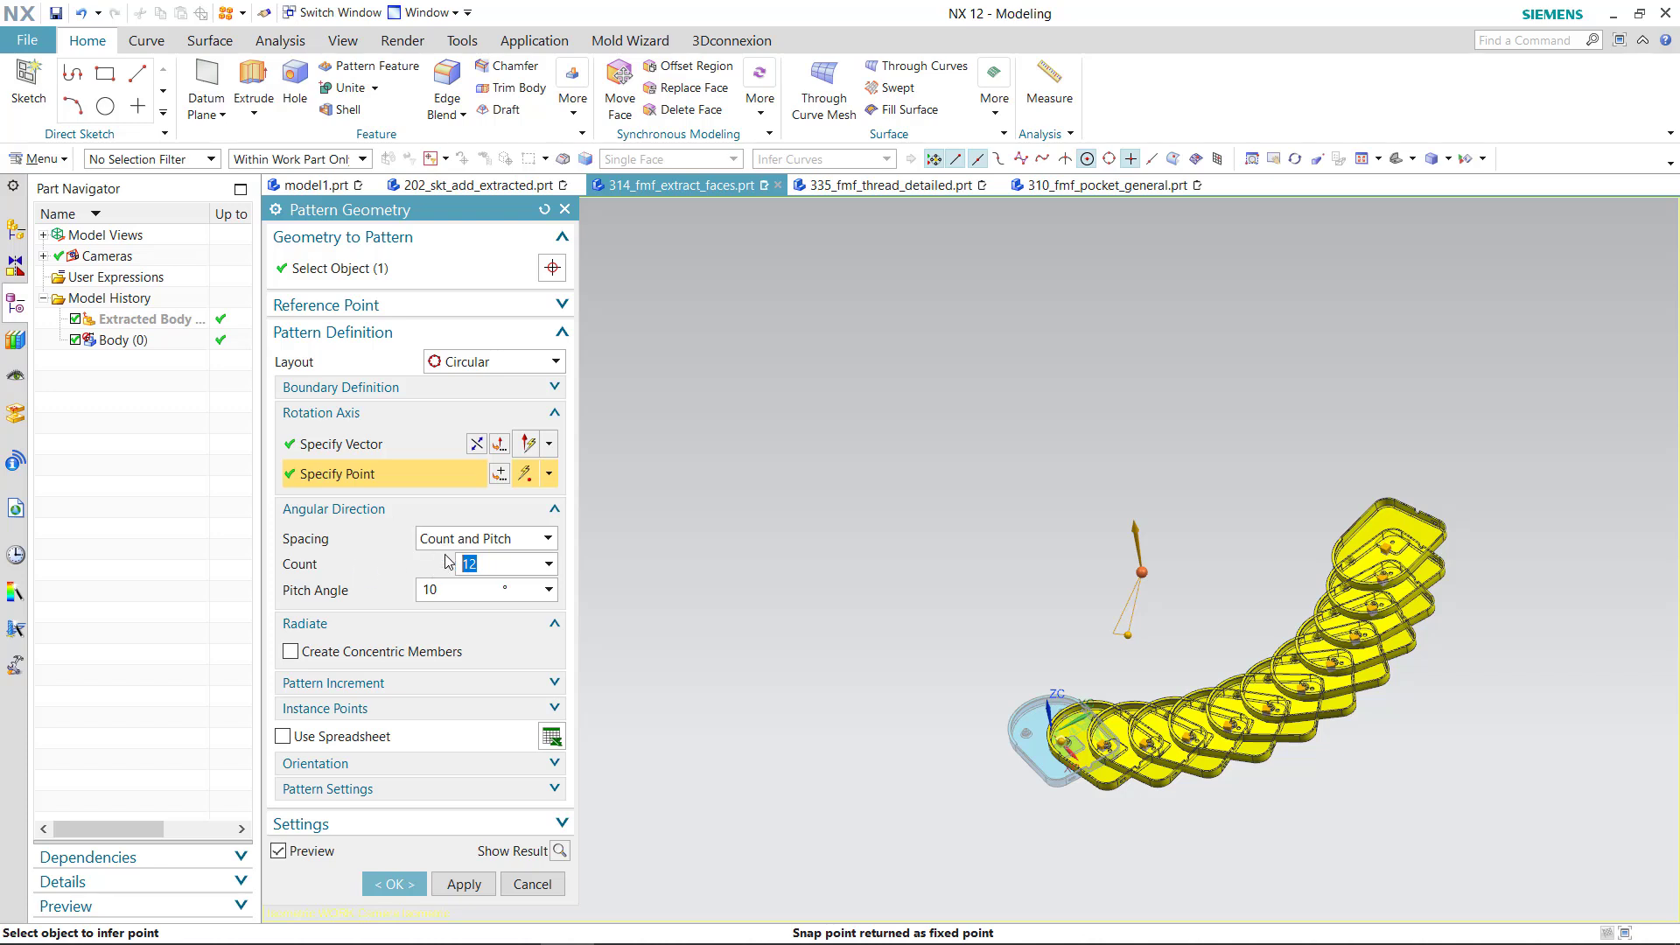
type("6")
key("Return")
left_click(448, 587)
type("60")
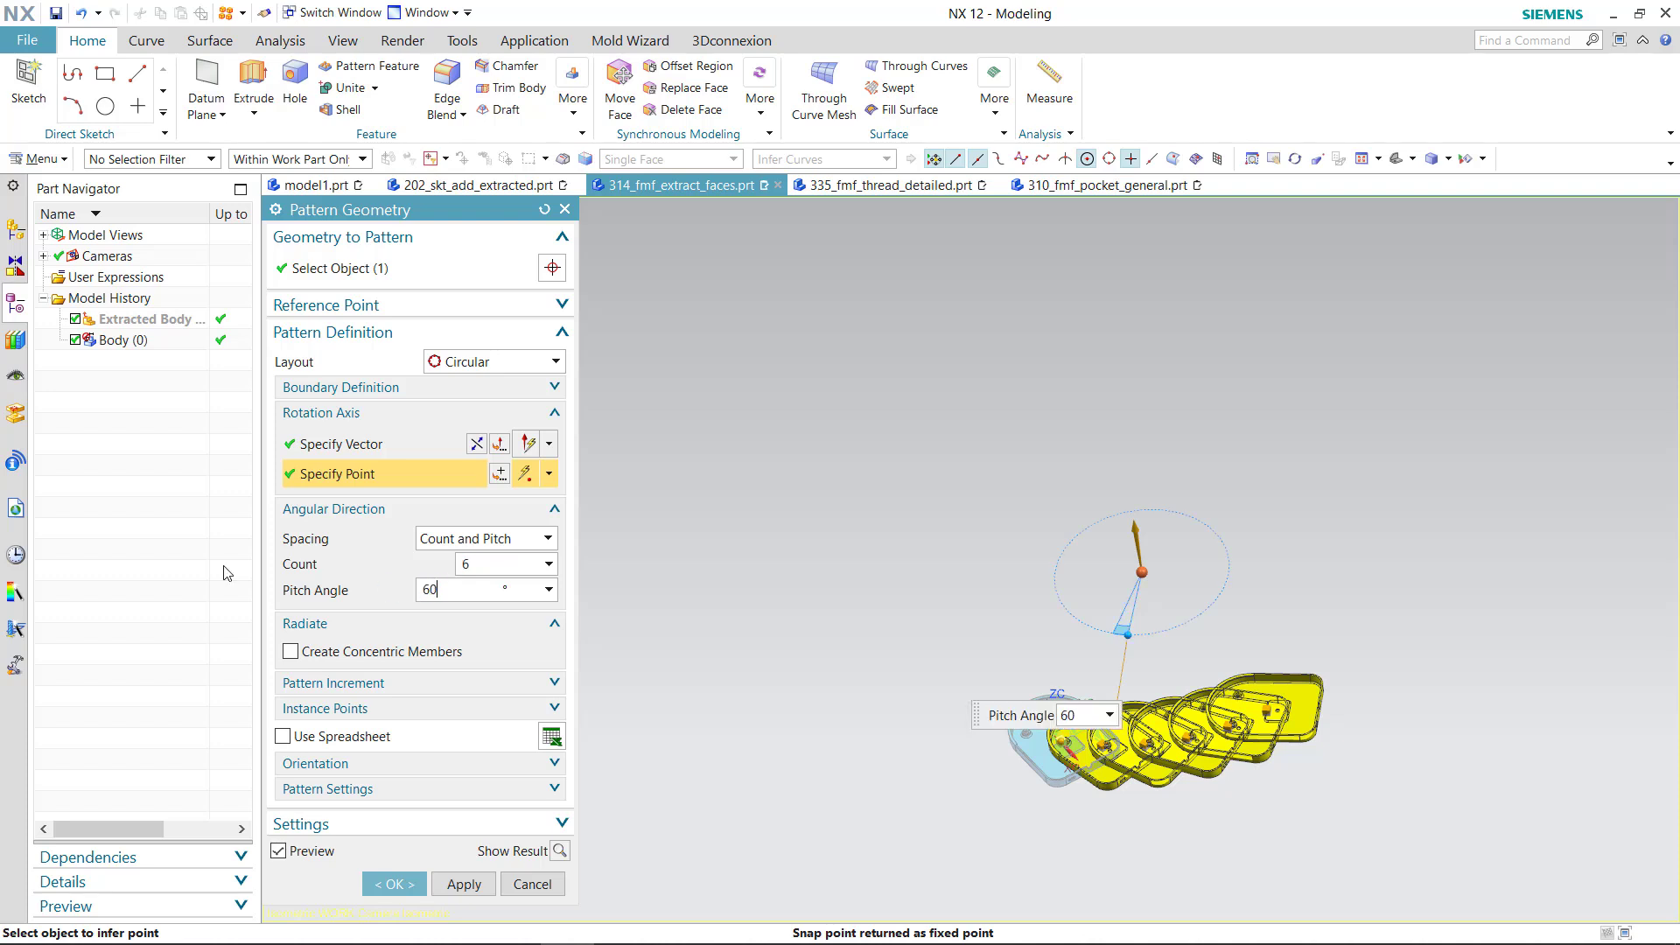
key("Return")
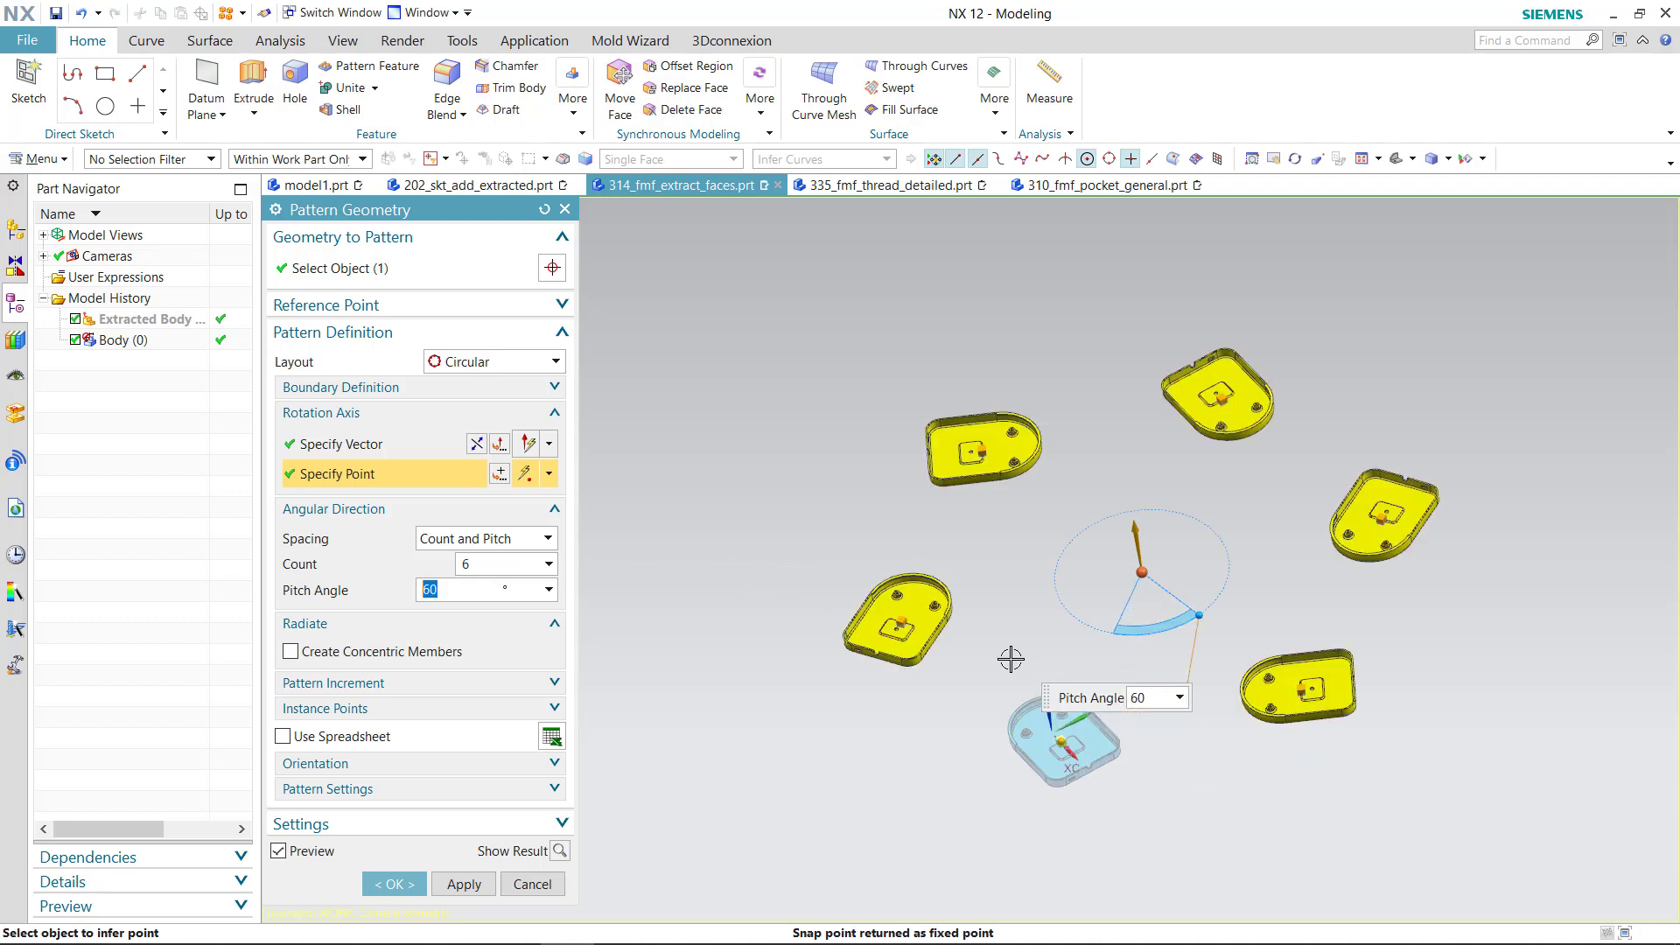
middle_click_drag(1006, 660, 1027, 676)
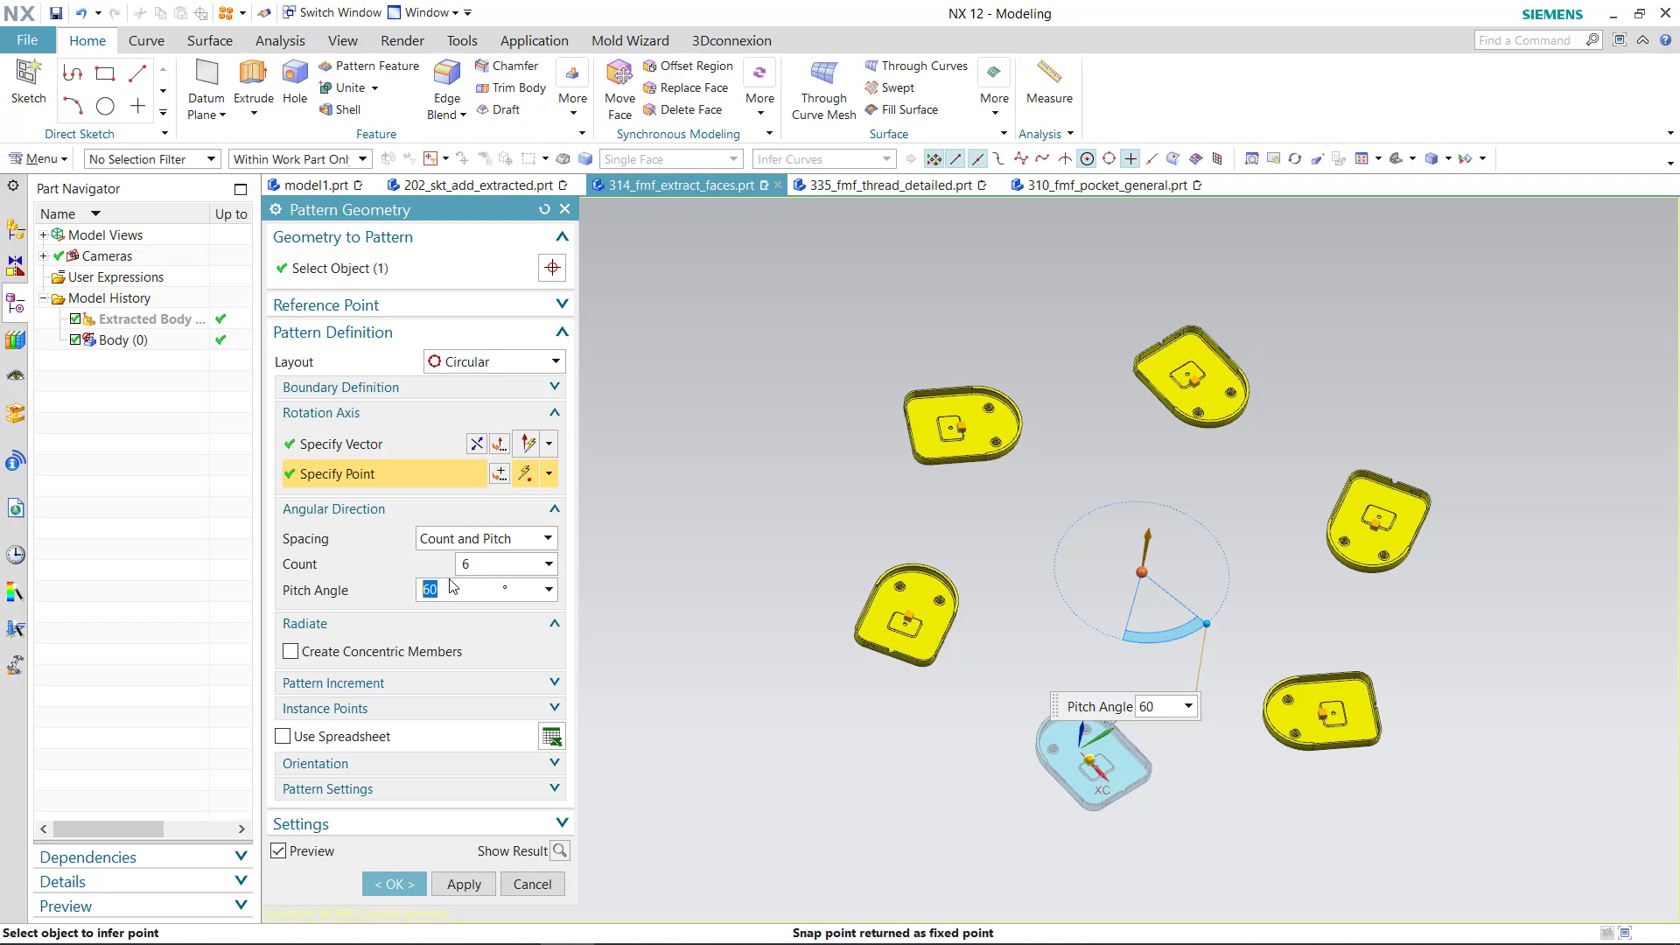
Space the circular pattern by Count and Span: 11 trays over 360°
left_click(444, 543)
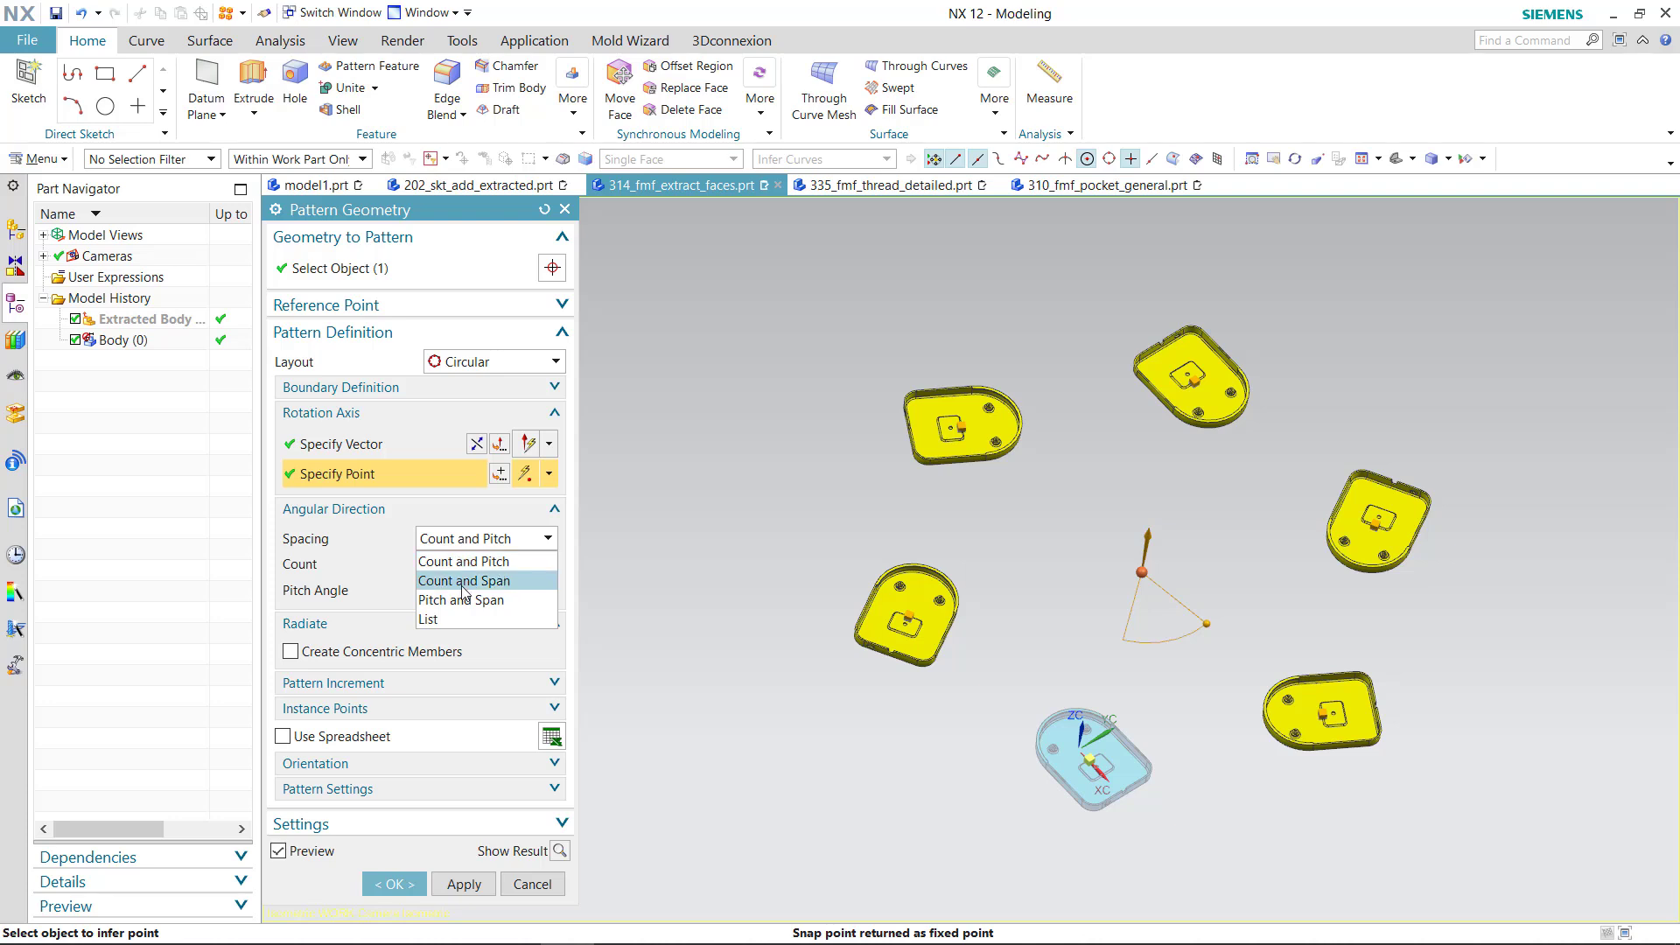
left_click(464, 582)
left_click(464, 586)
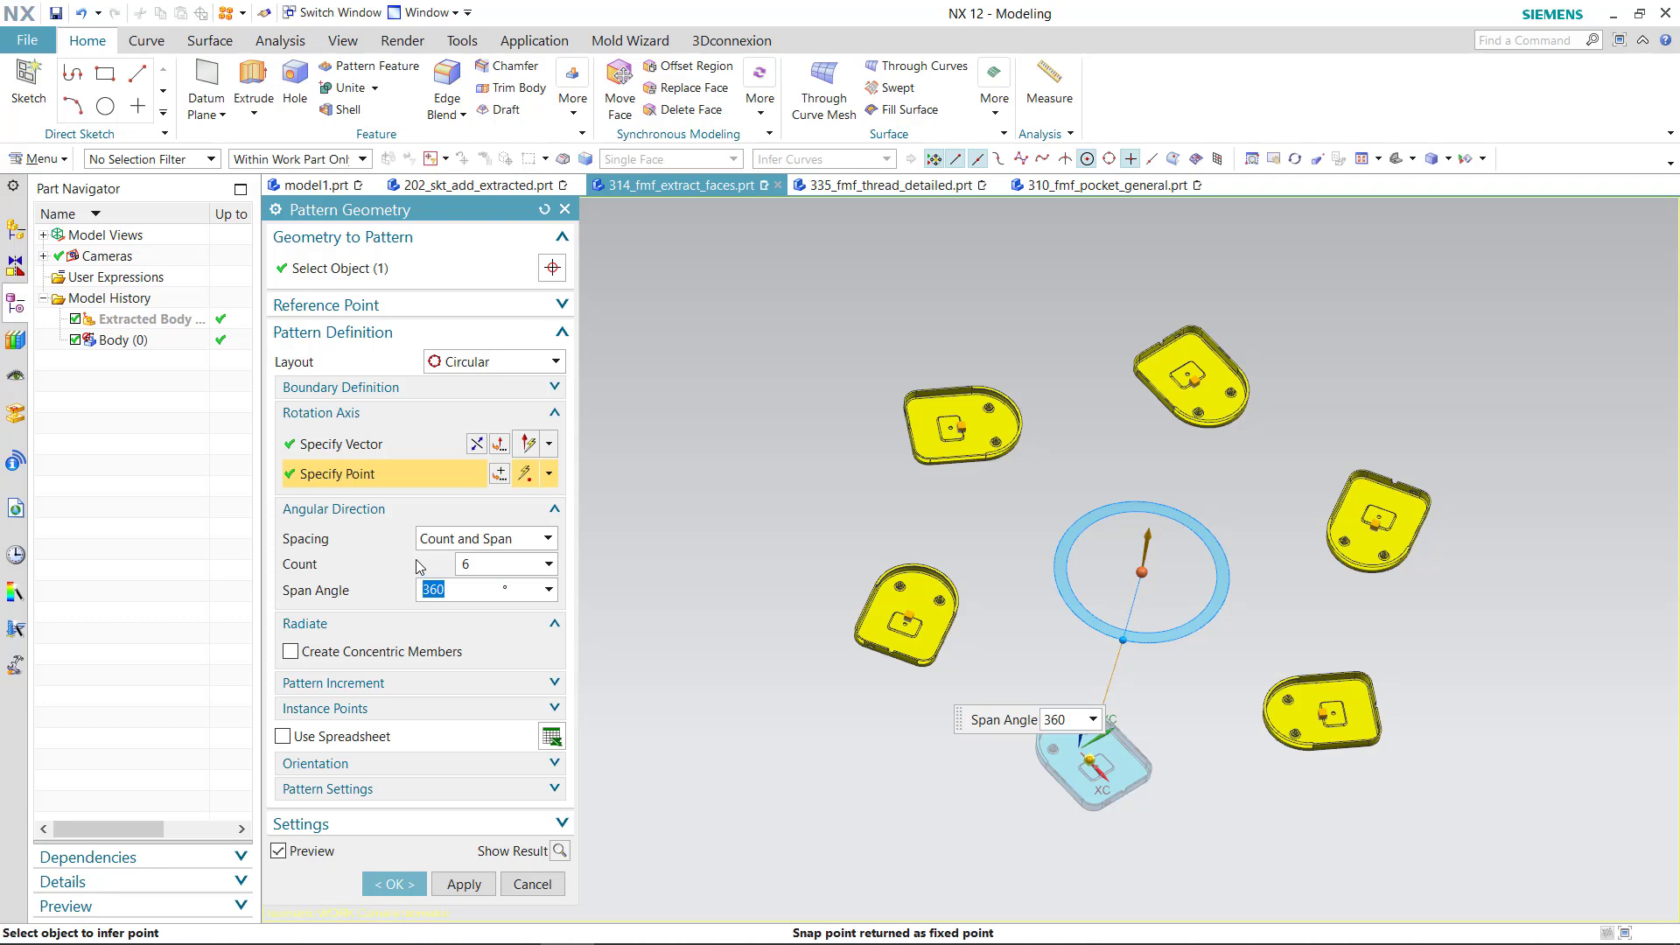
key("shift+Tab")
type("11")
key("Return")
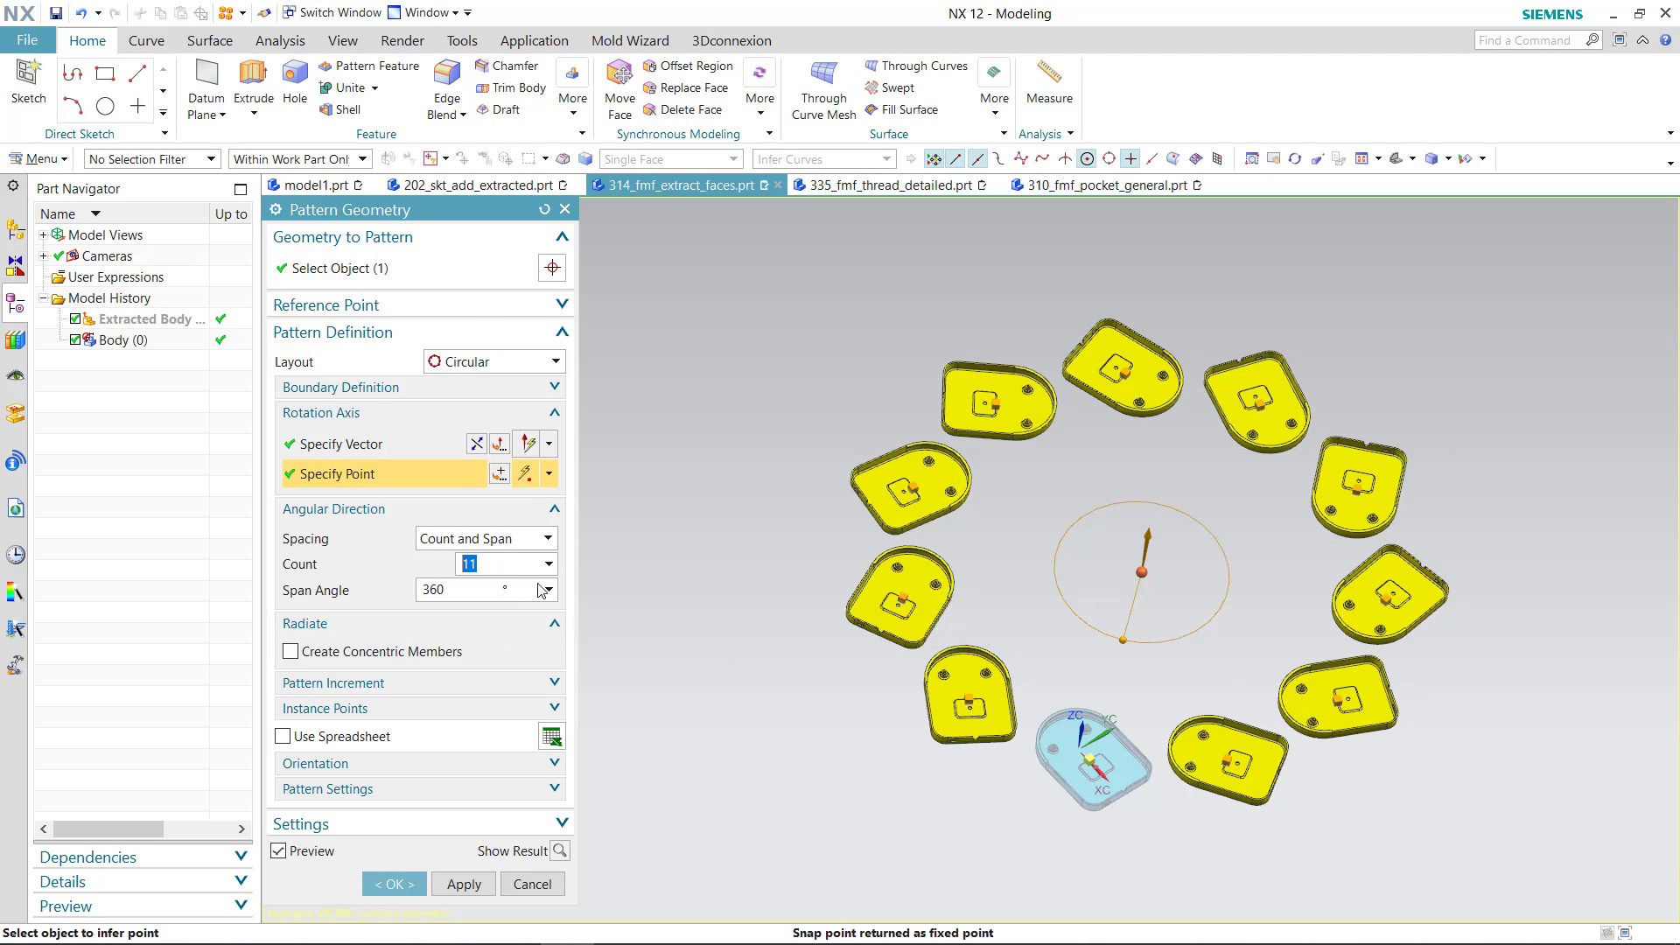
left_click(1078, 571)
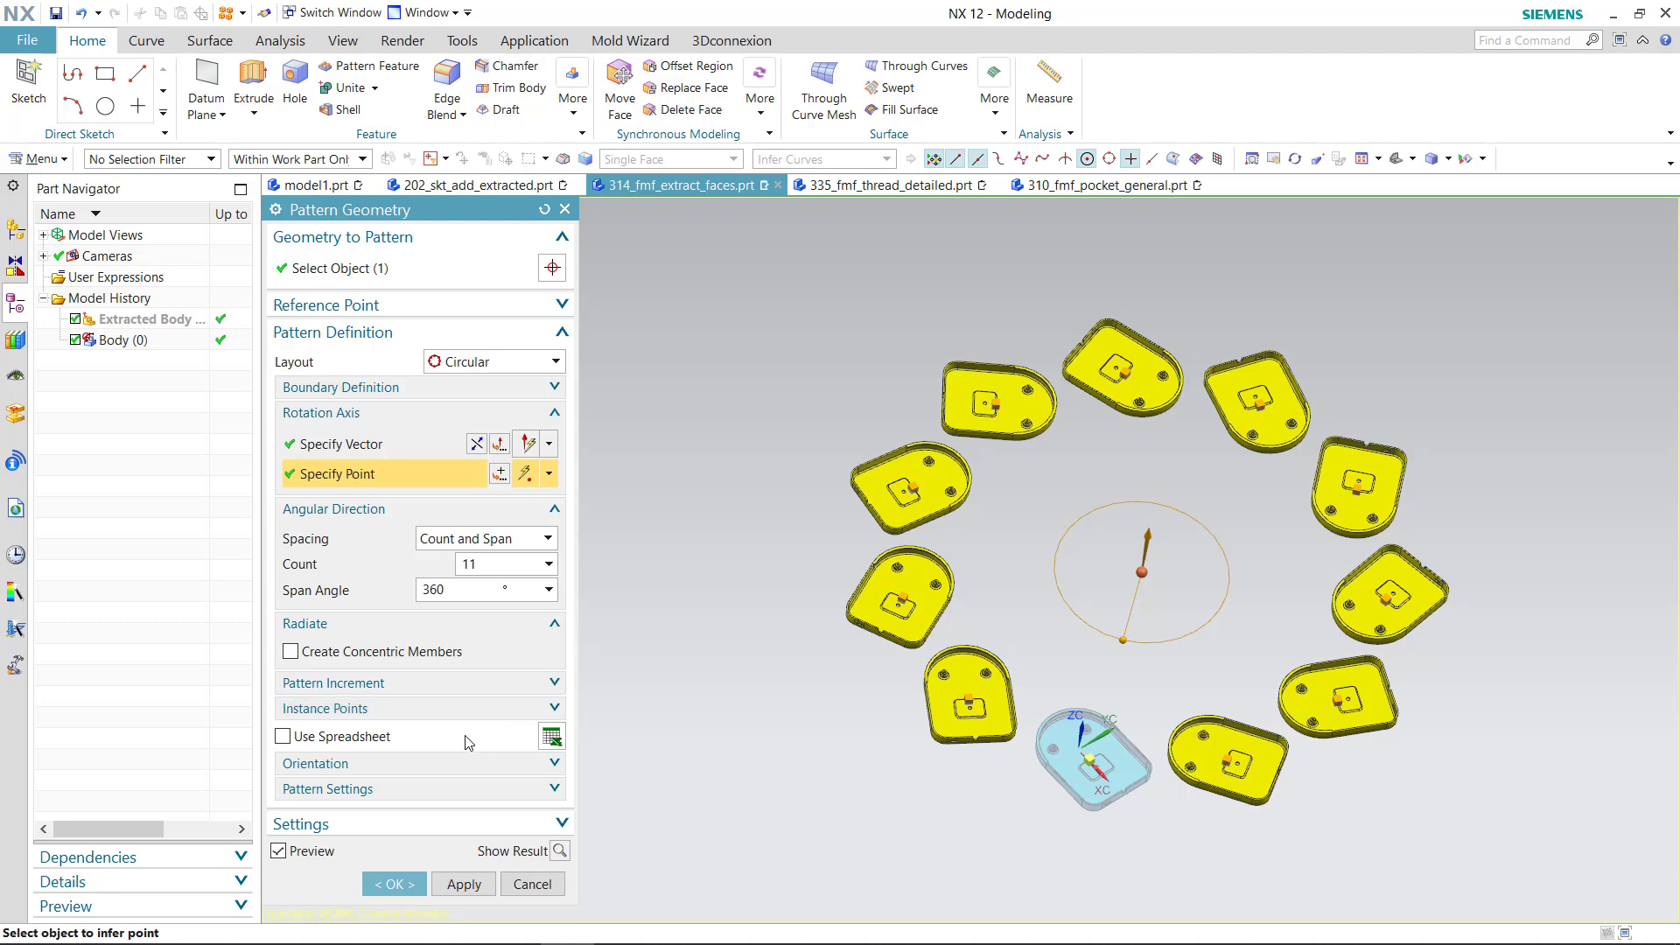
left_click(469, 539)
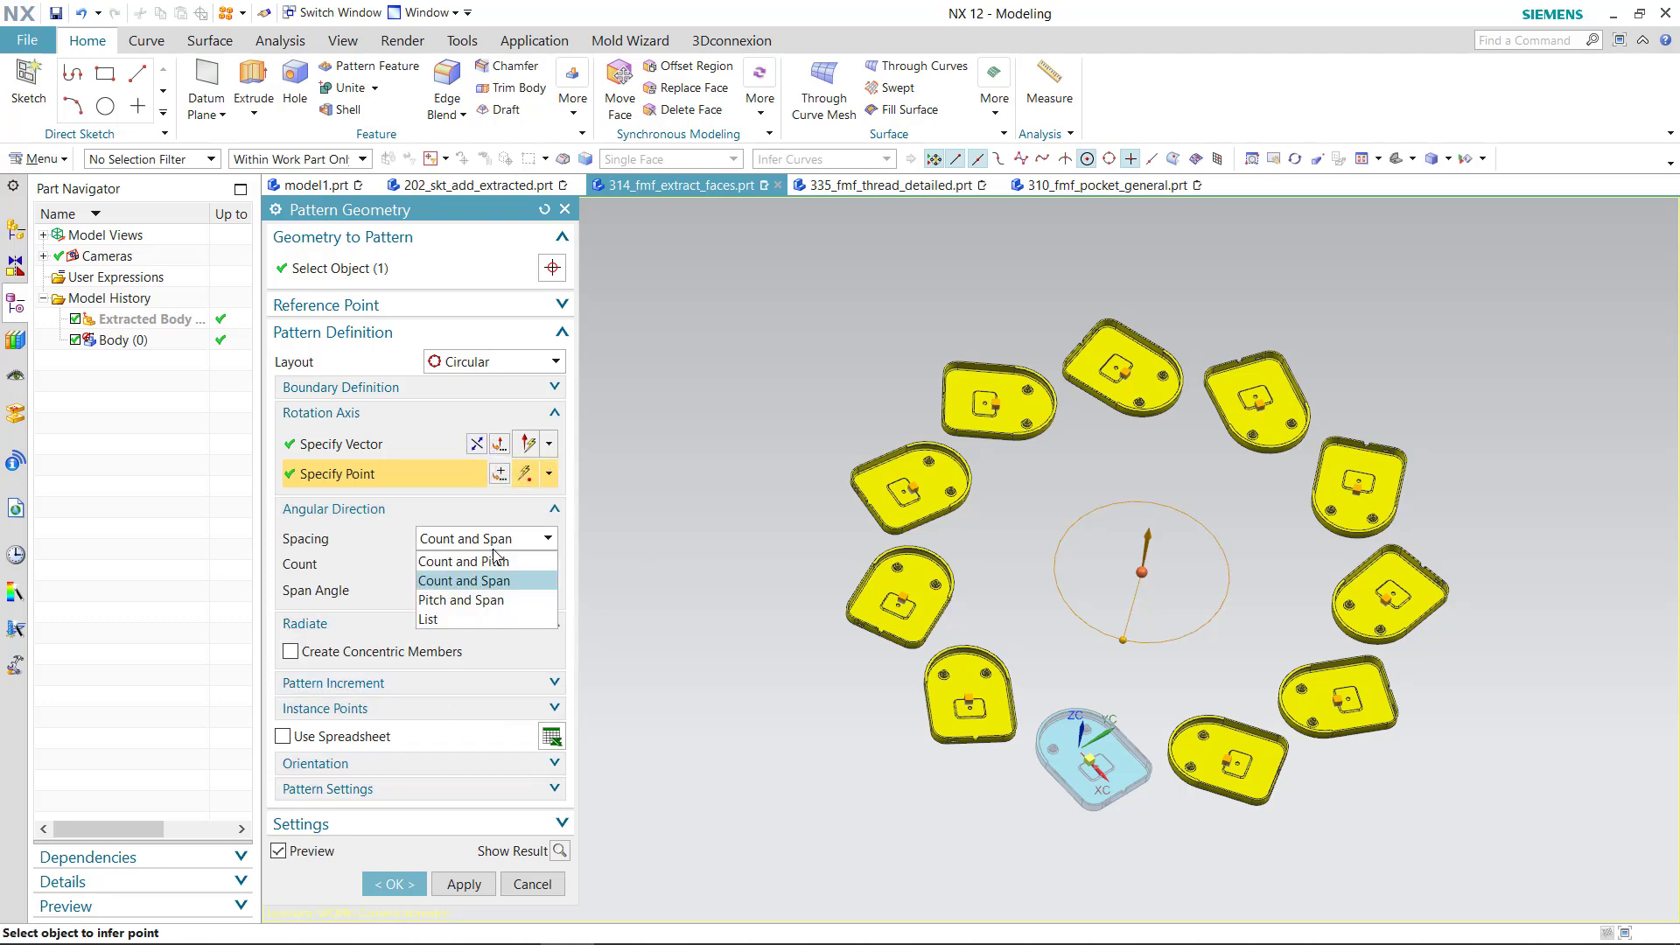
Change circular spacing to Pitch and Span with a 30° pitch angle
left_click(468, 602)
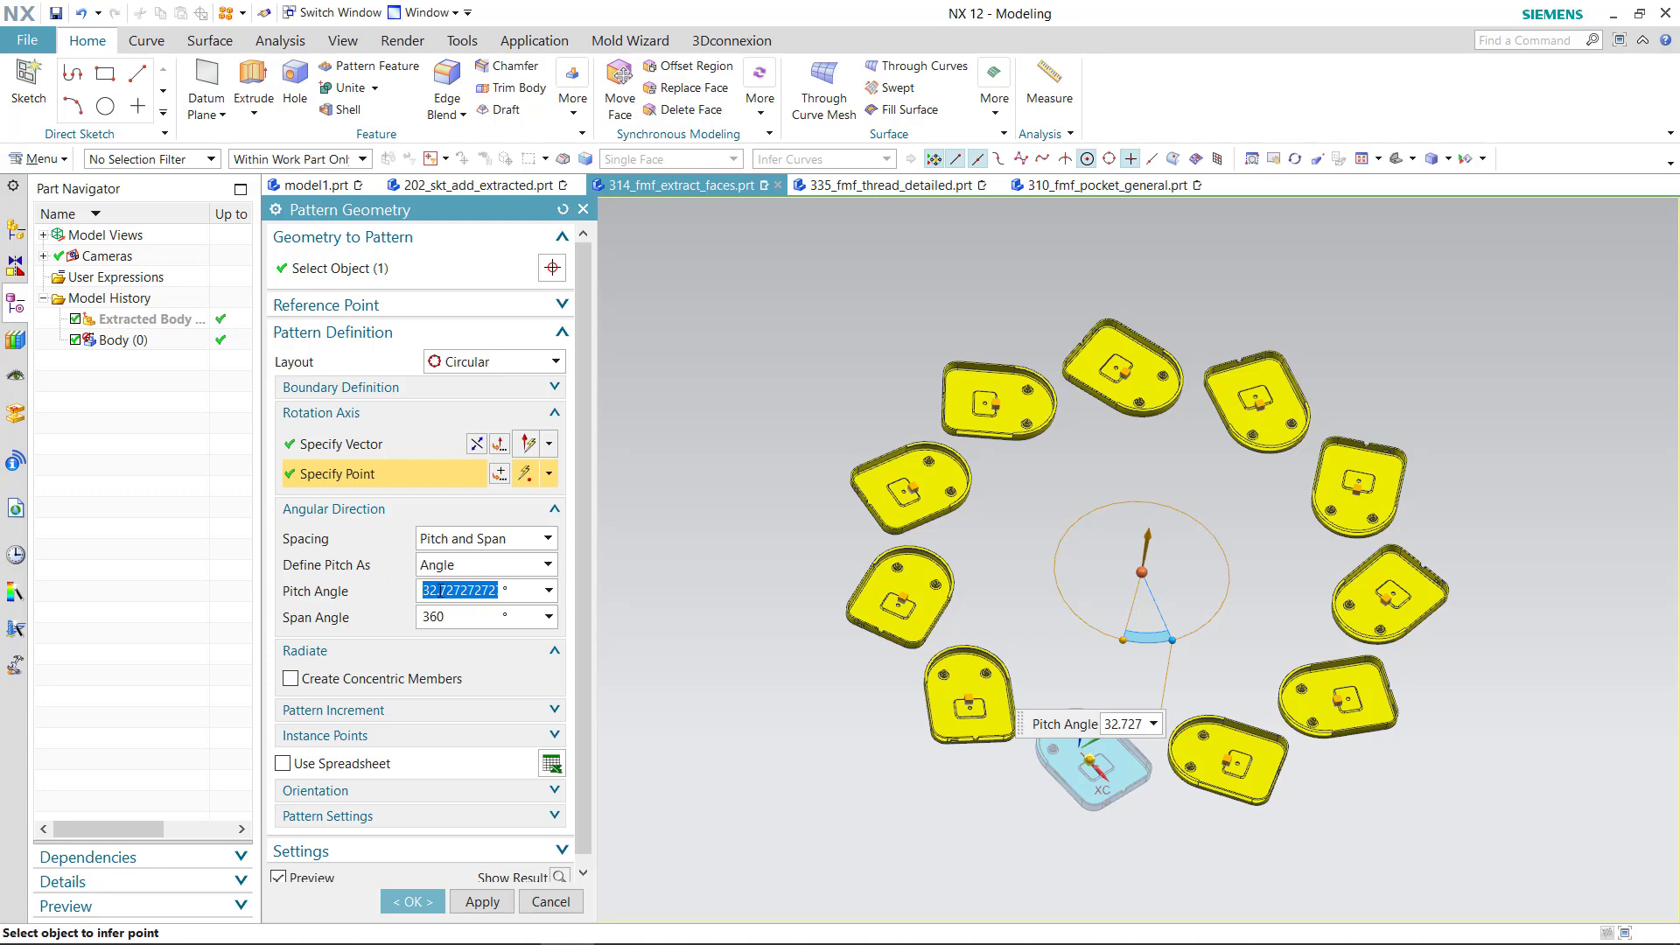
type("30")
key("Return")
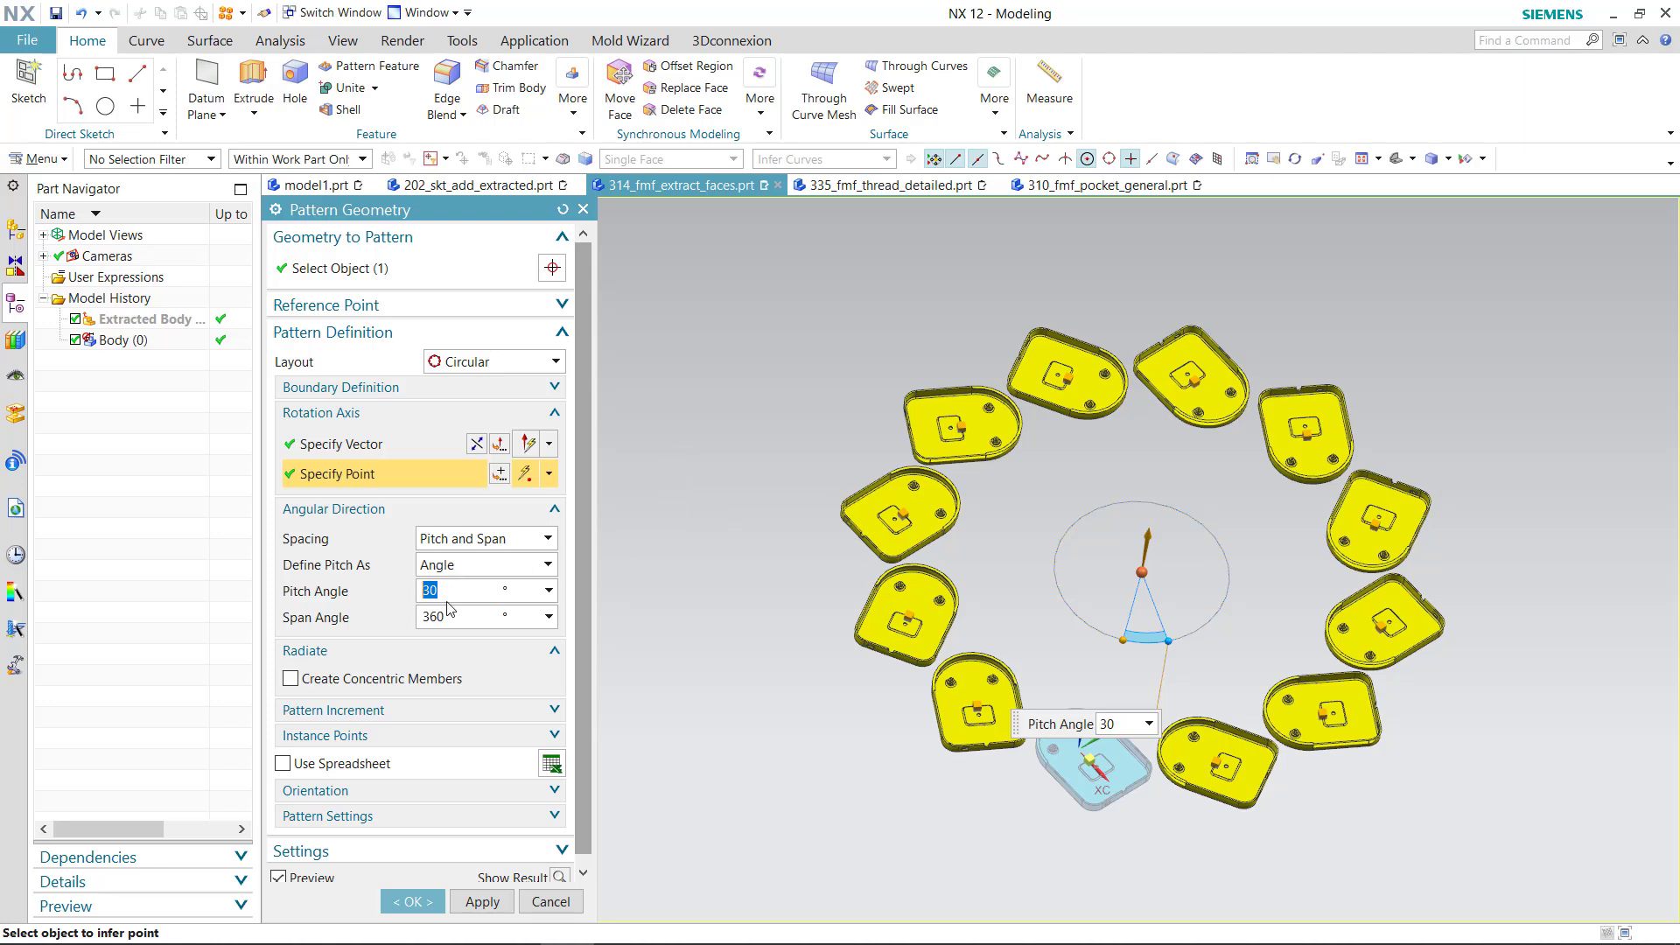
Change spacing to Count and Pitch with a 45° pitch angle
left_click(515, 539)
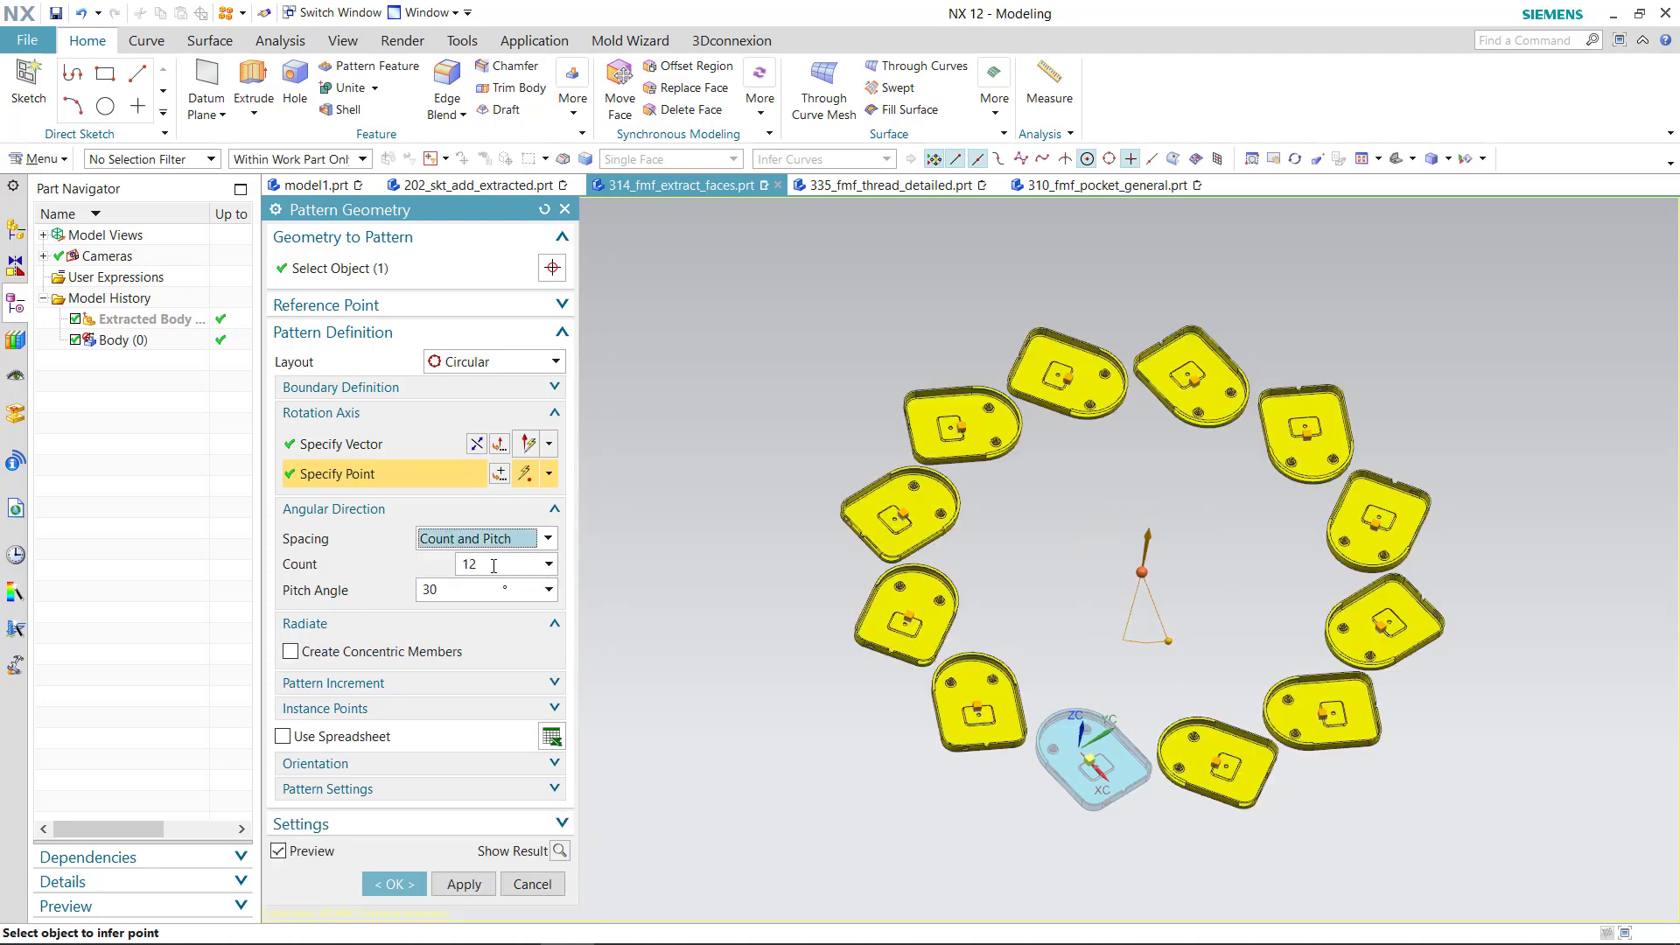
double_click(493, 565)
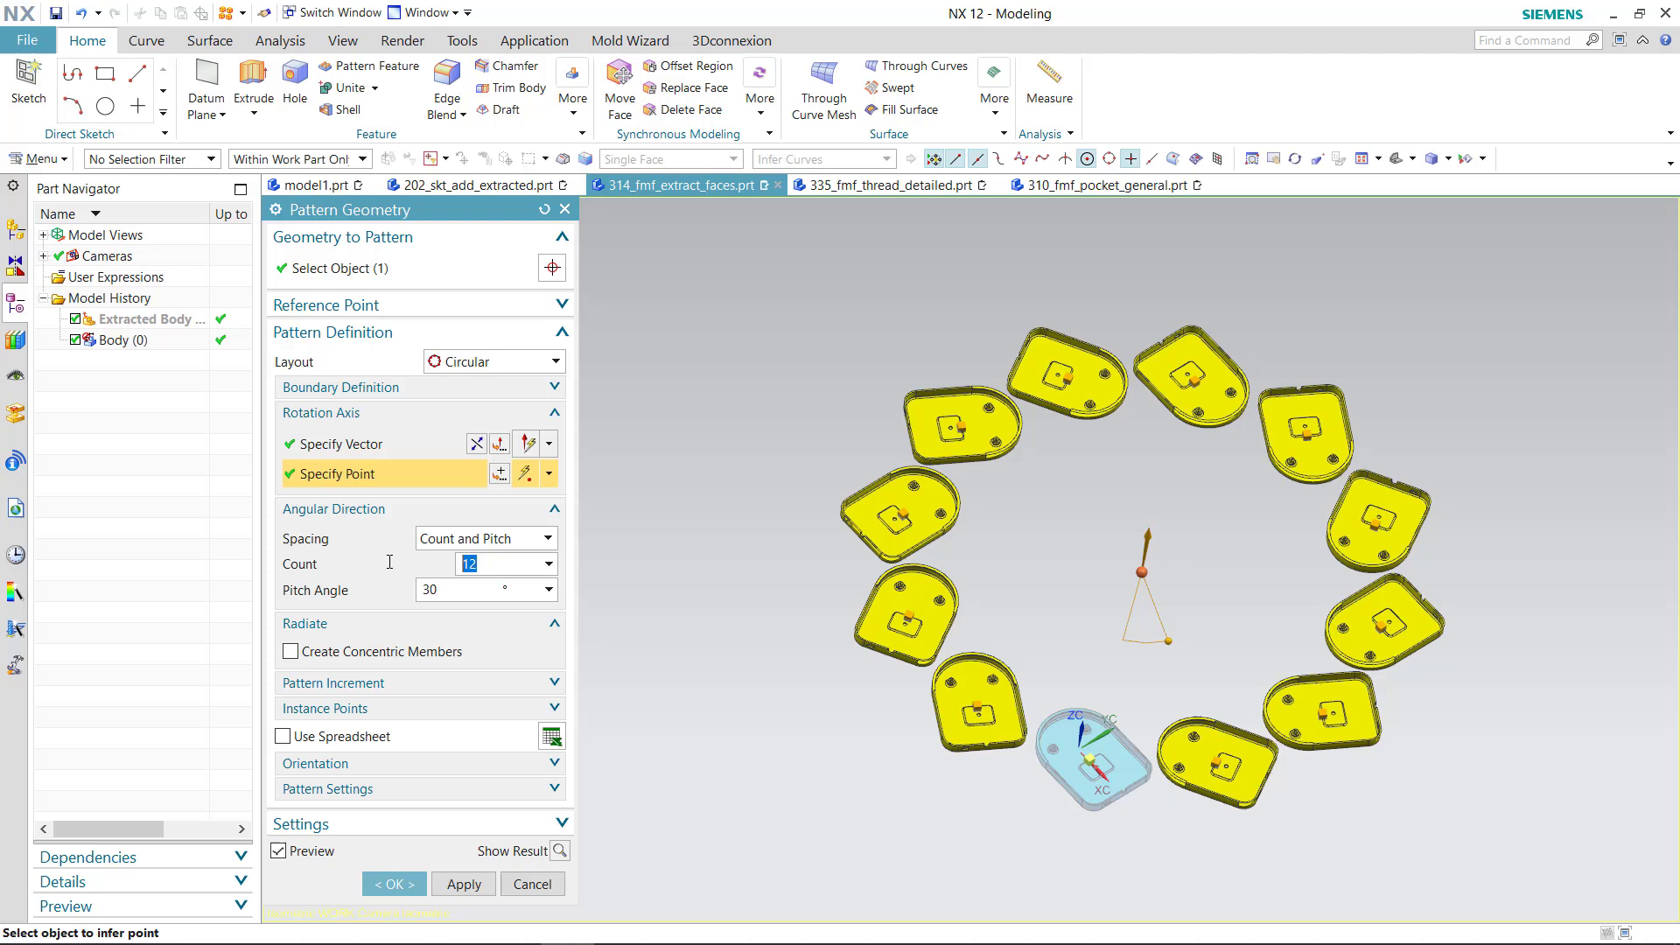
double_click(463, 591)
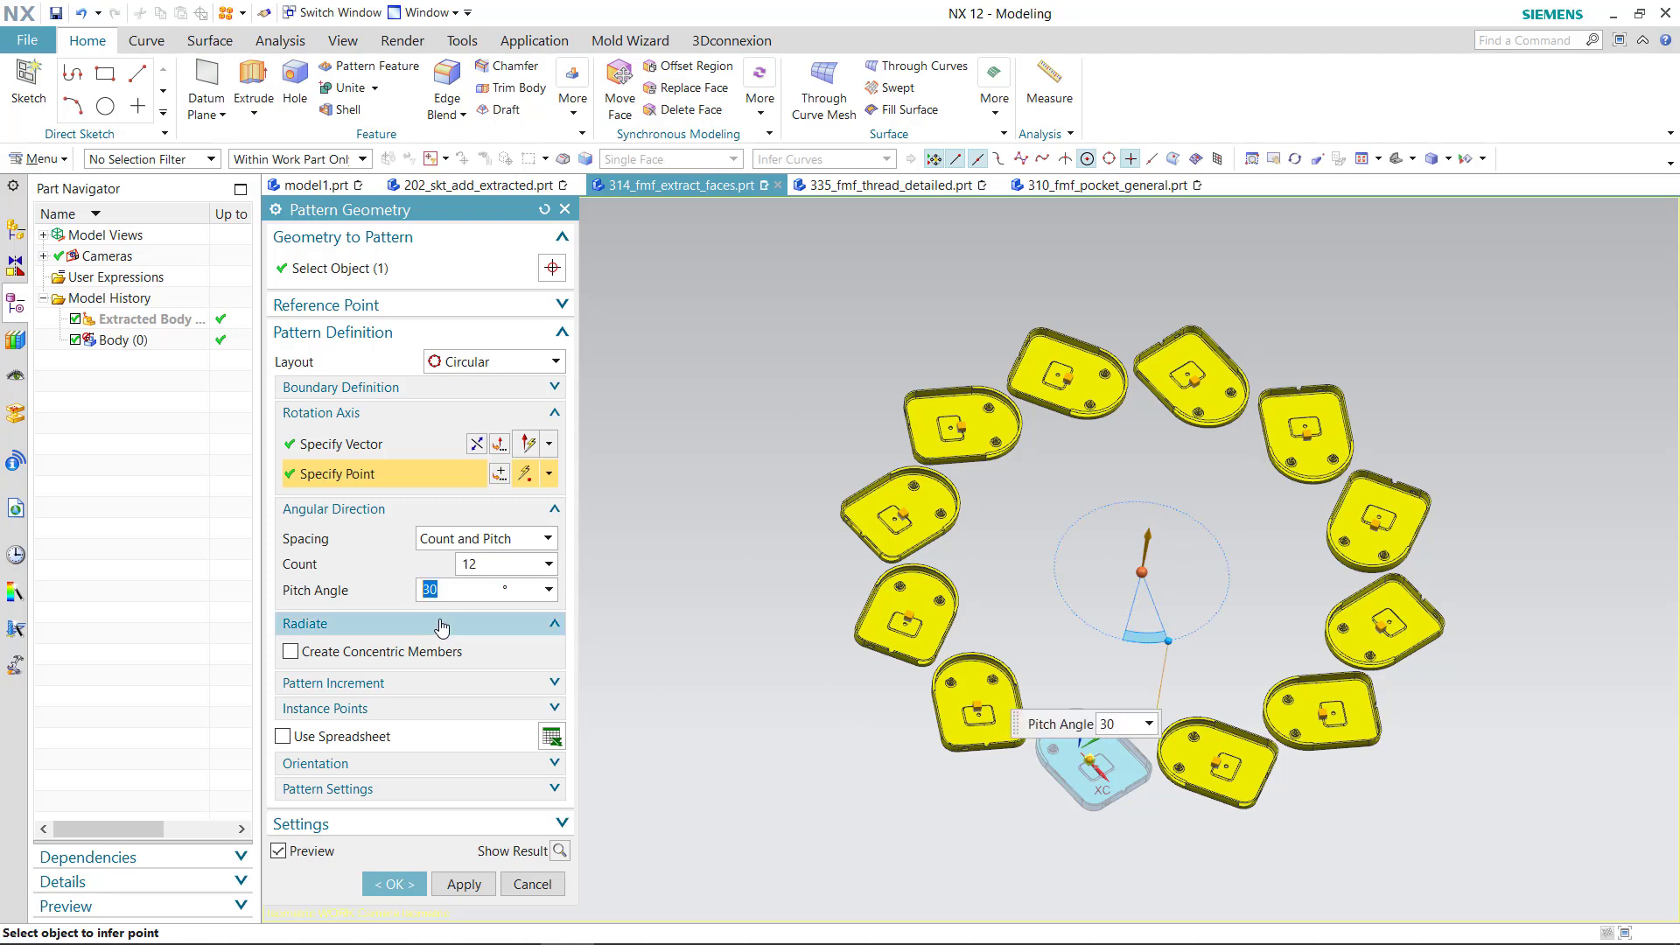
double_click(474, 565)
double_click(443, 592)
type("45")
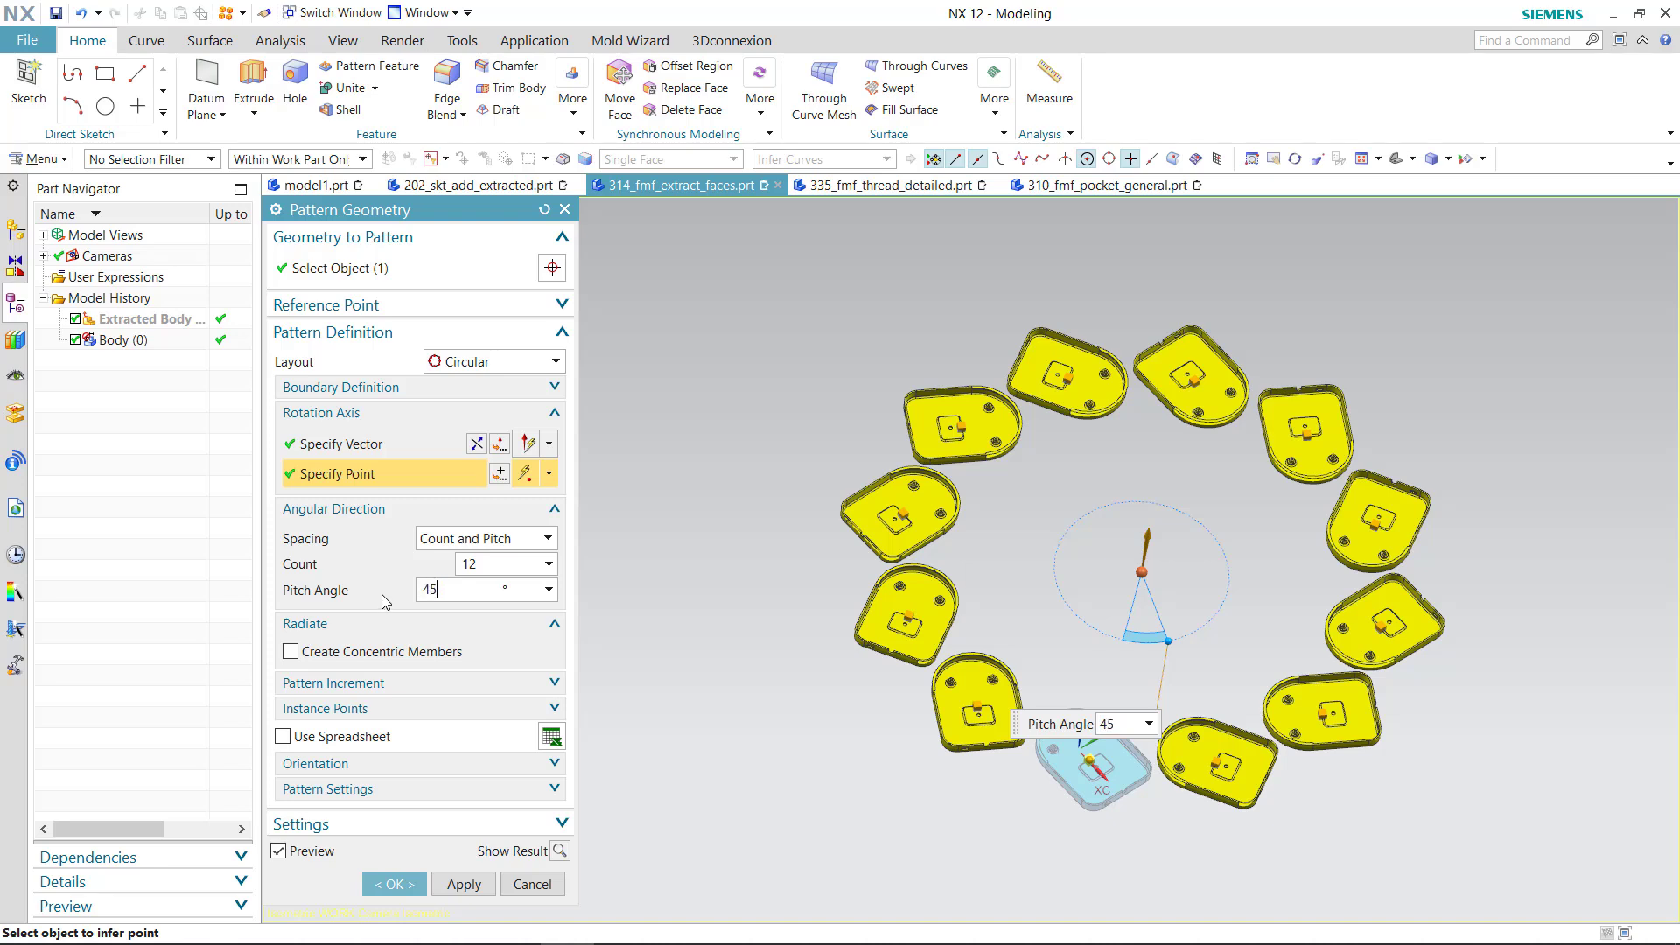
key("Return")
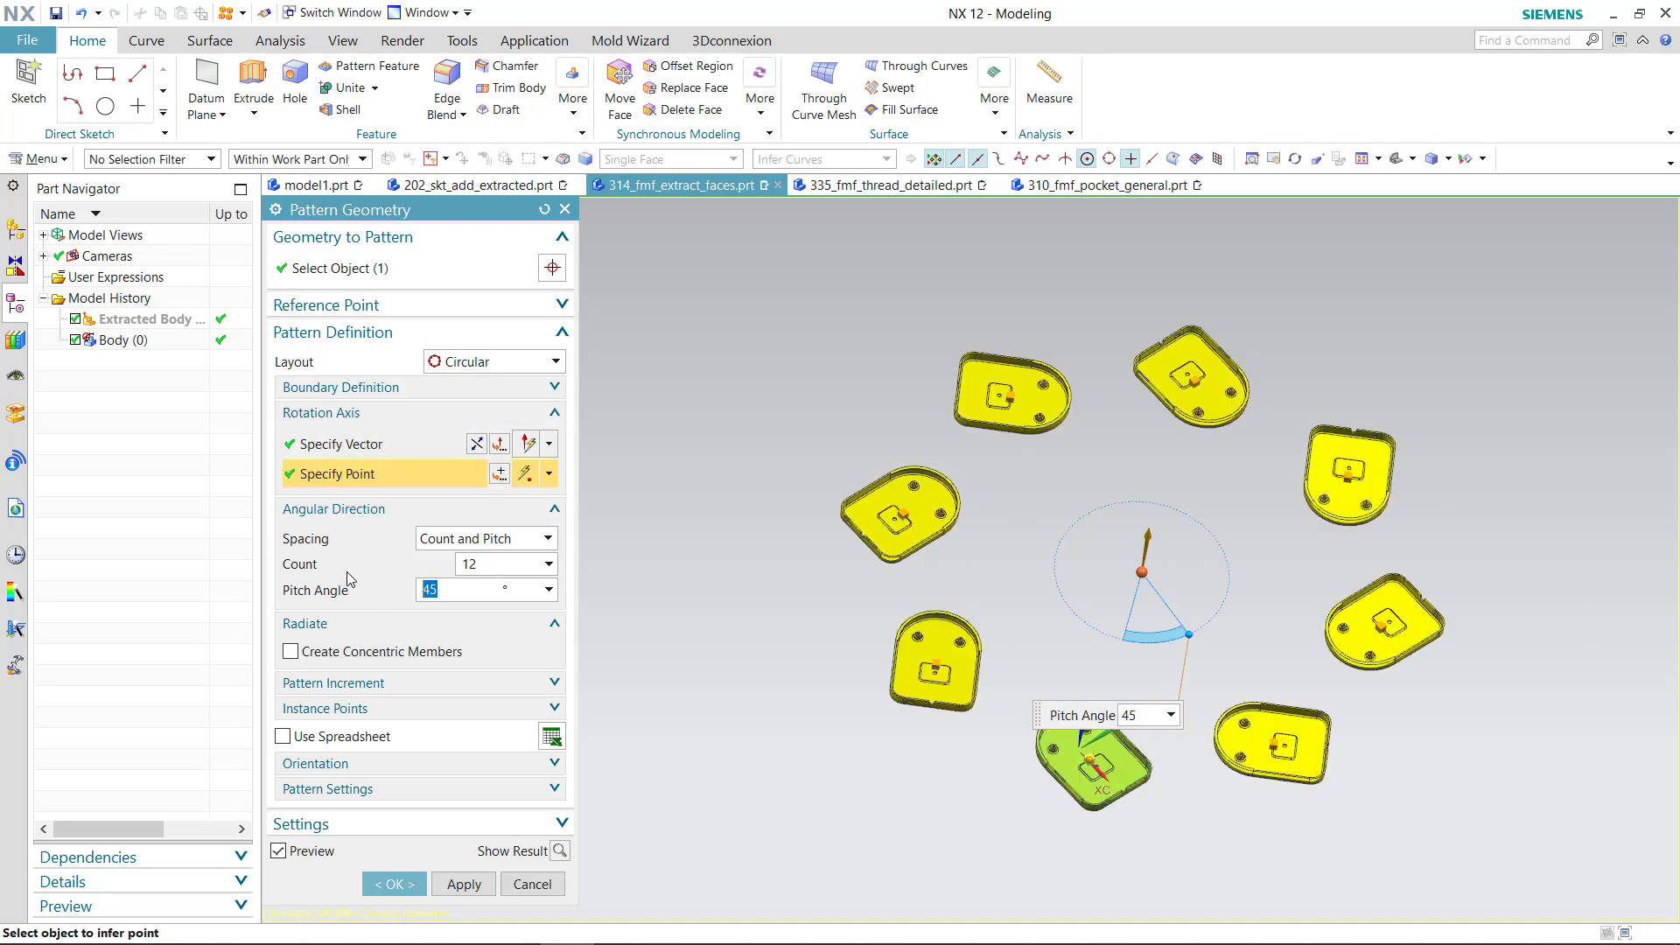
Set the circular copy count to 8, then settle on 7
left_click(493, 566)
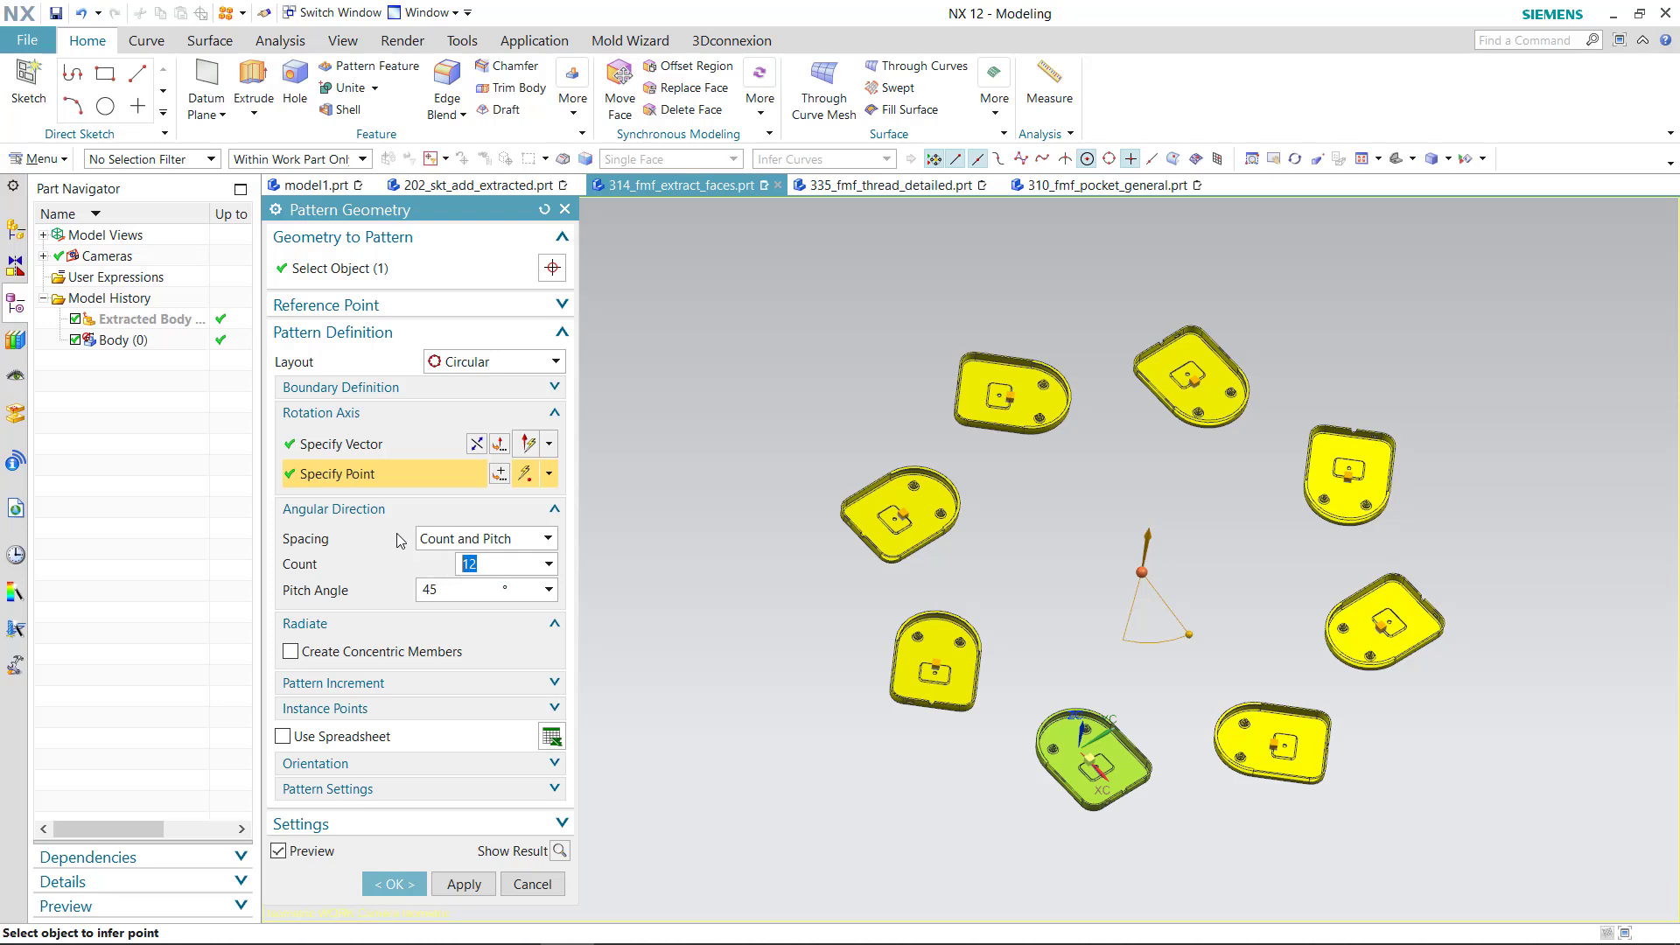
type("8")
key("Return")
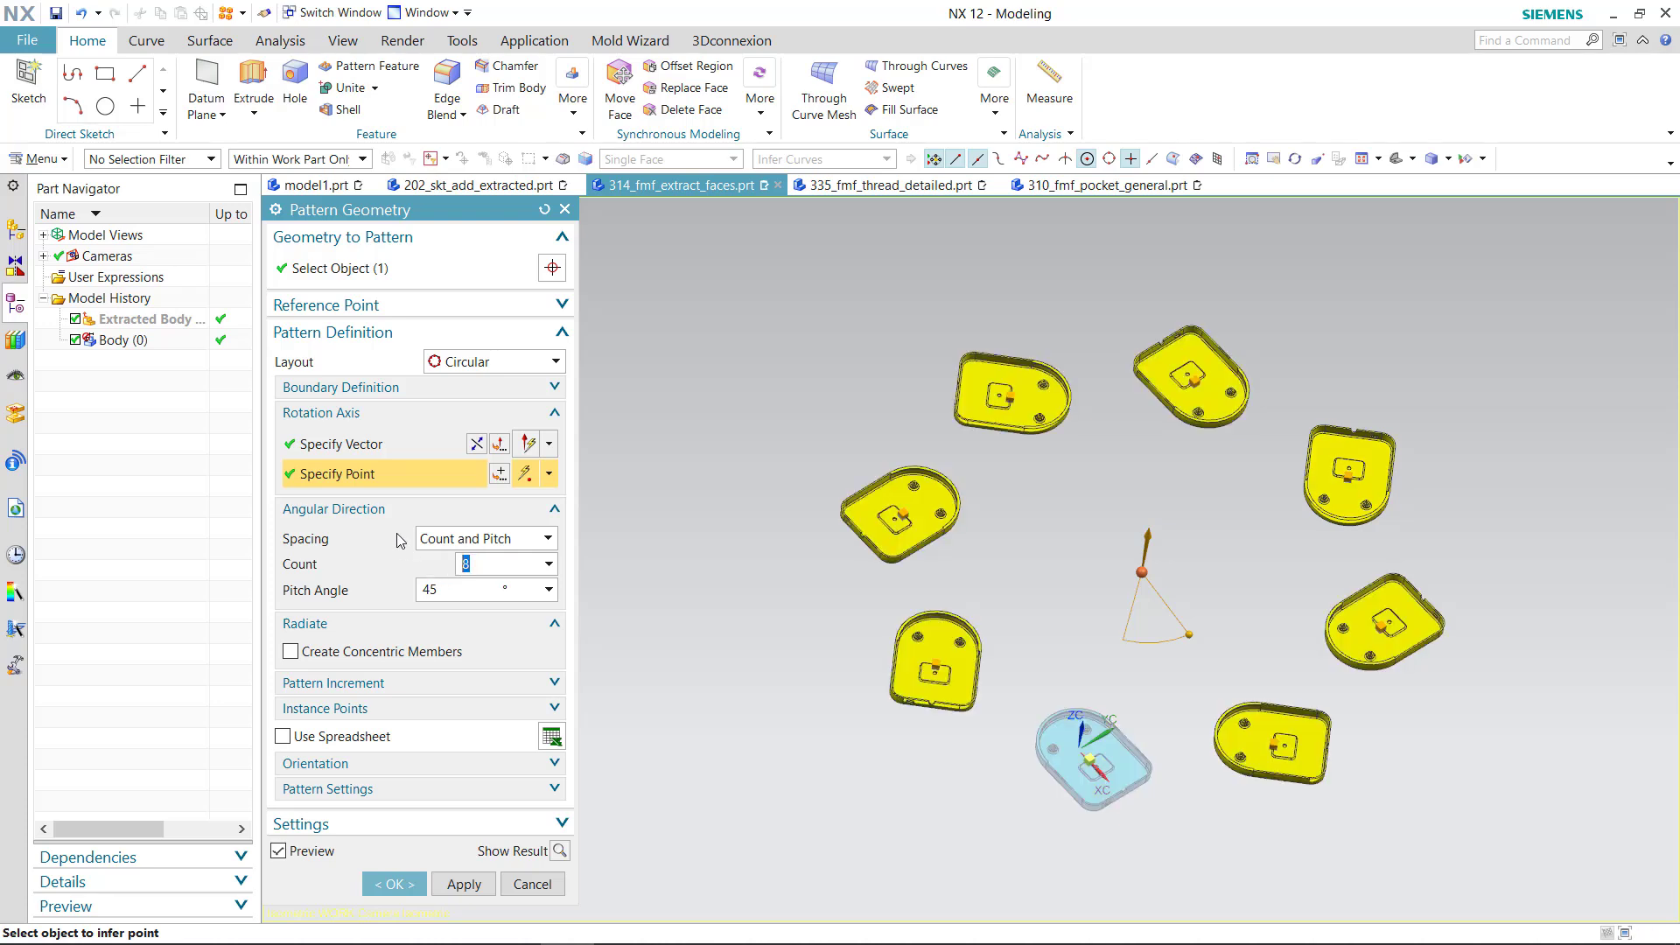
type("7")
key("Return")
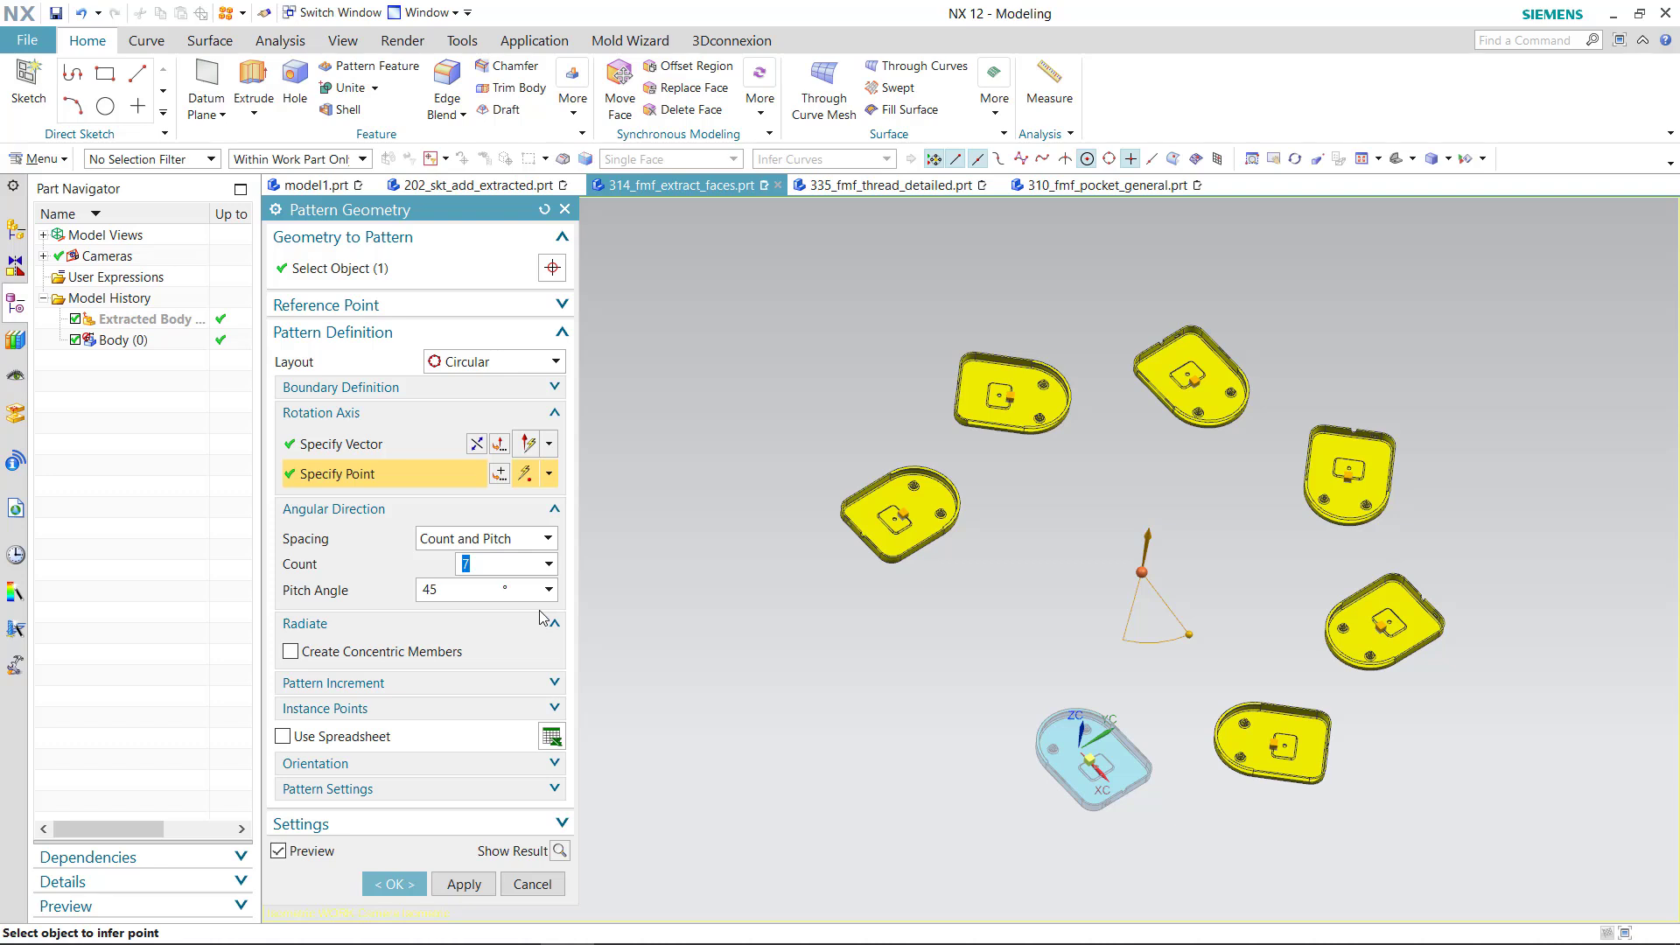
left_click(471, 363)
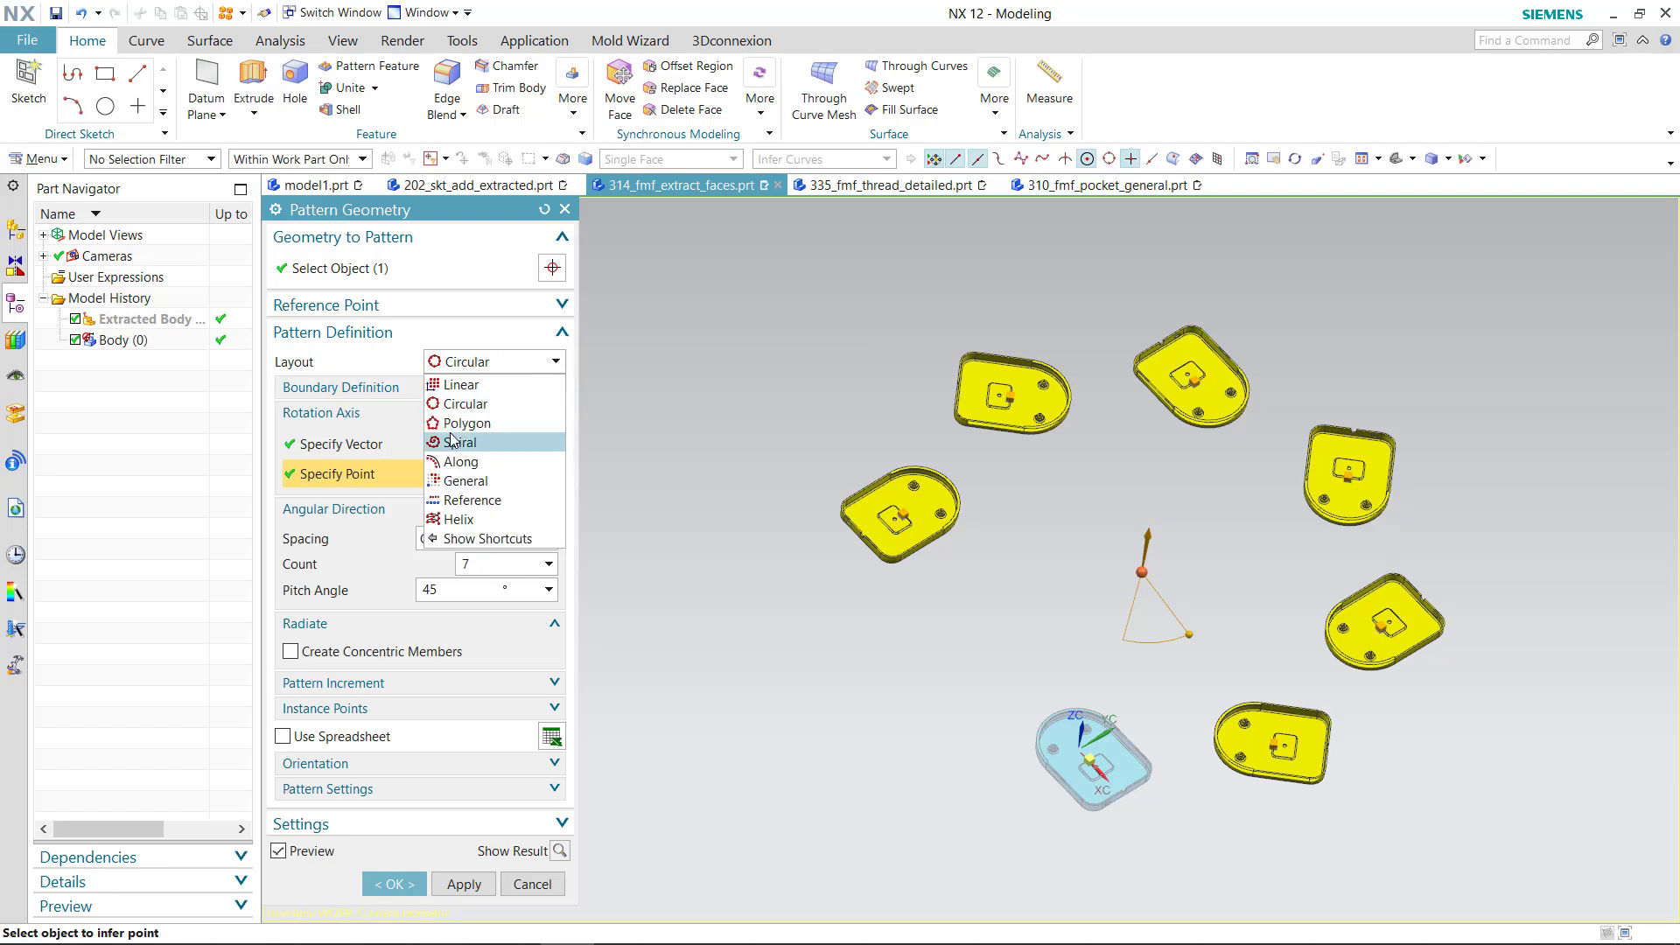
Change the layout to Polygon about the Z-axis with a repositioned centre point
left_click(461, 424)
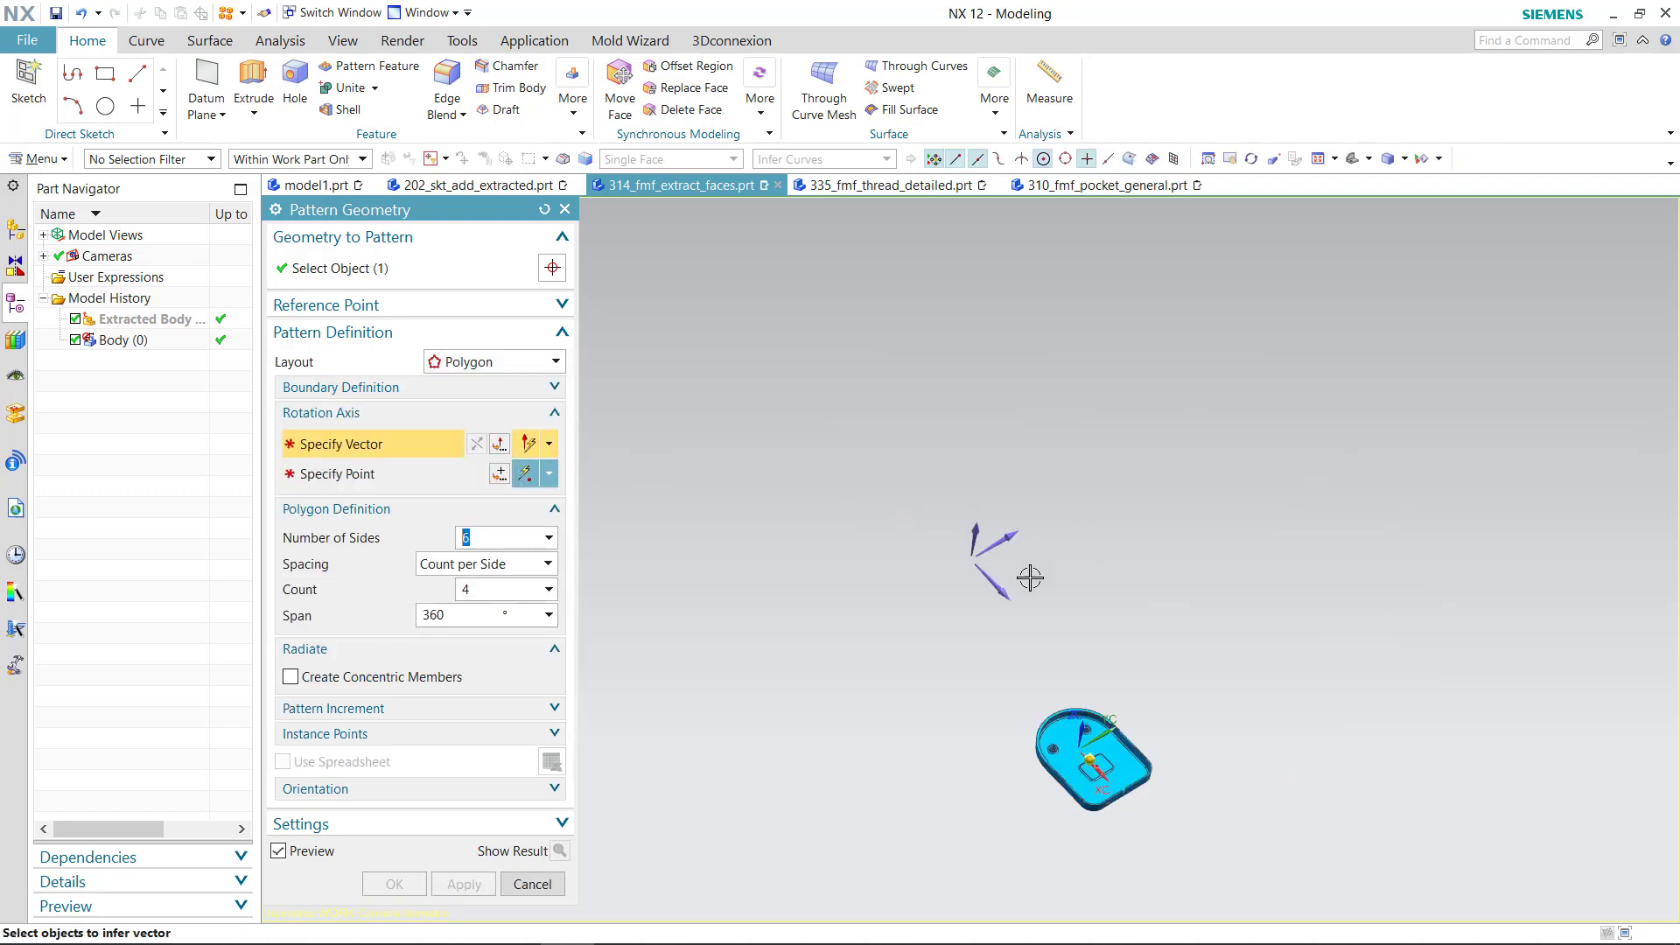
left_click(977, 522)
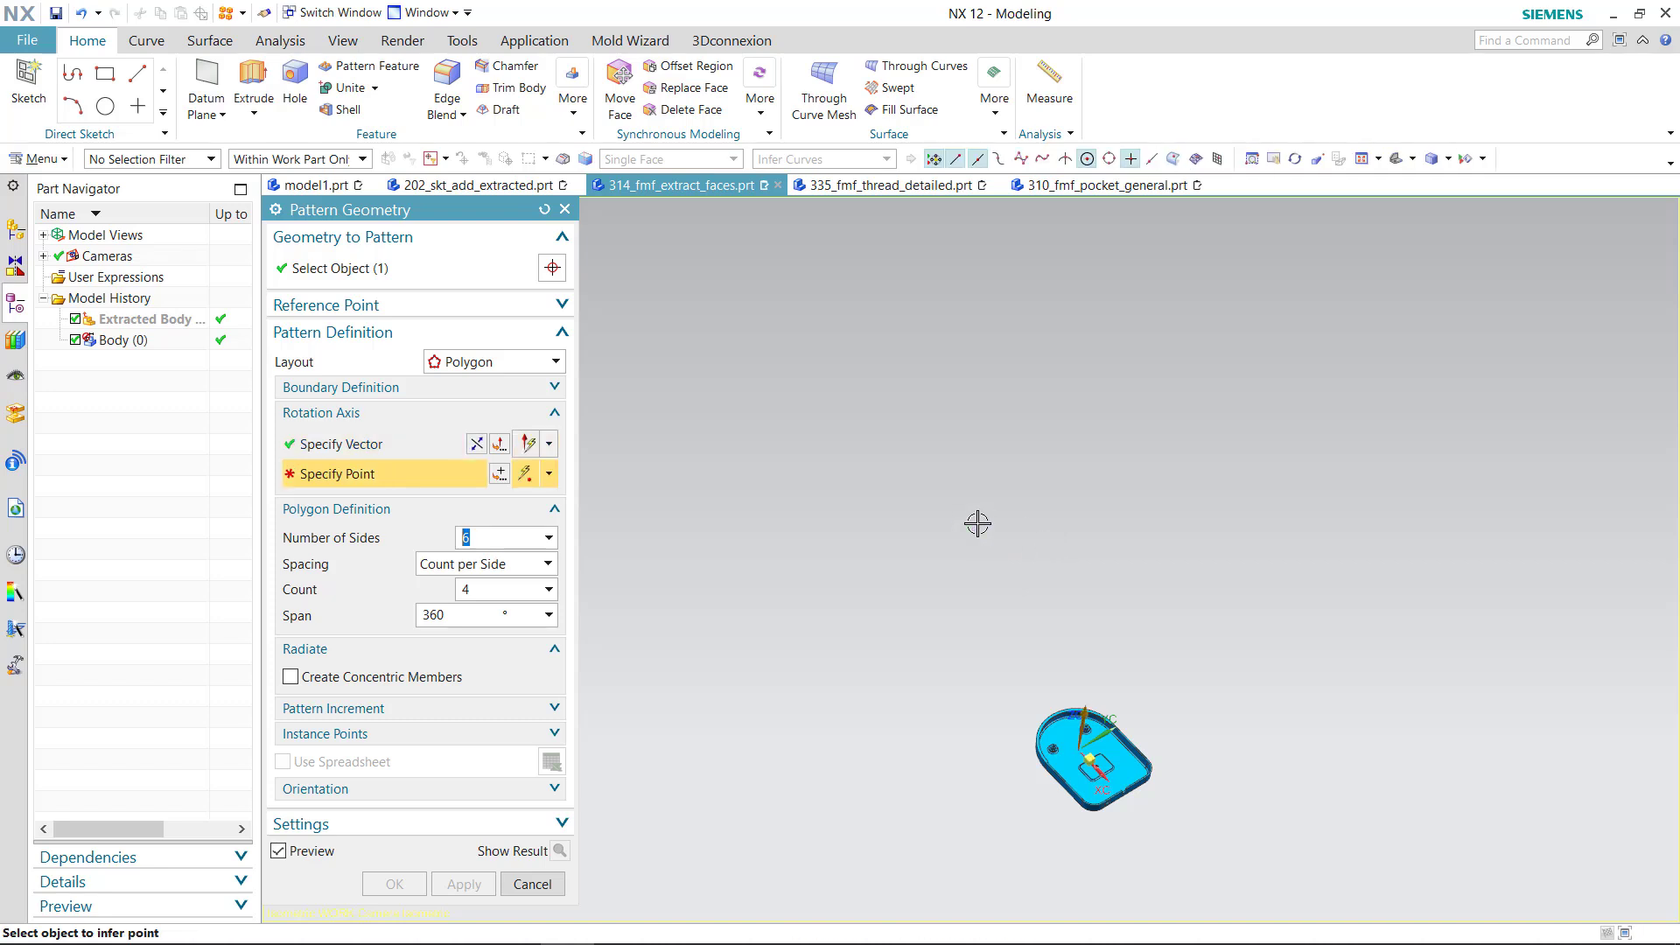
left_click(1037, 629)
scroll(1337, 697, "down", 2)
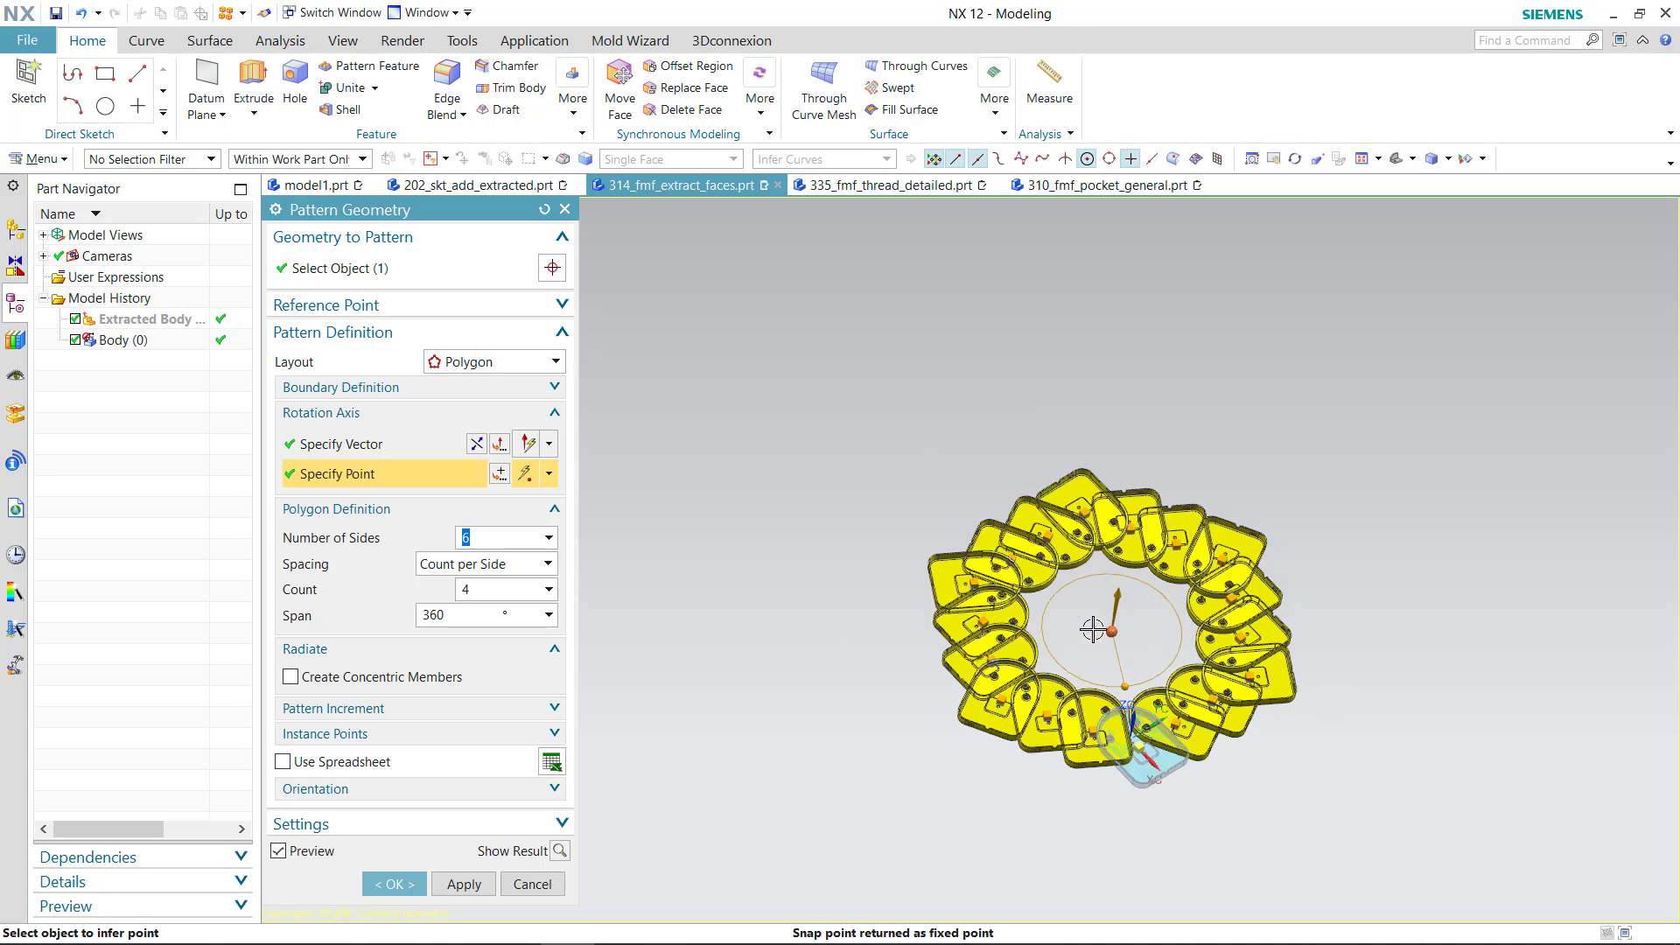
mouse_move(1124, 687)
left_mouse_down()
mouse_move(1125, 634)
mouse_move(1243, 465)
left_mouse_up()
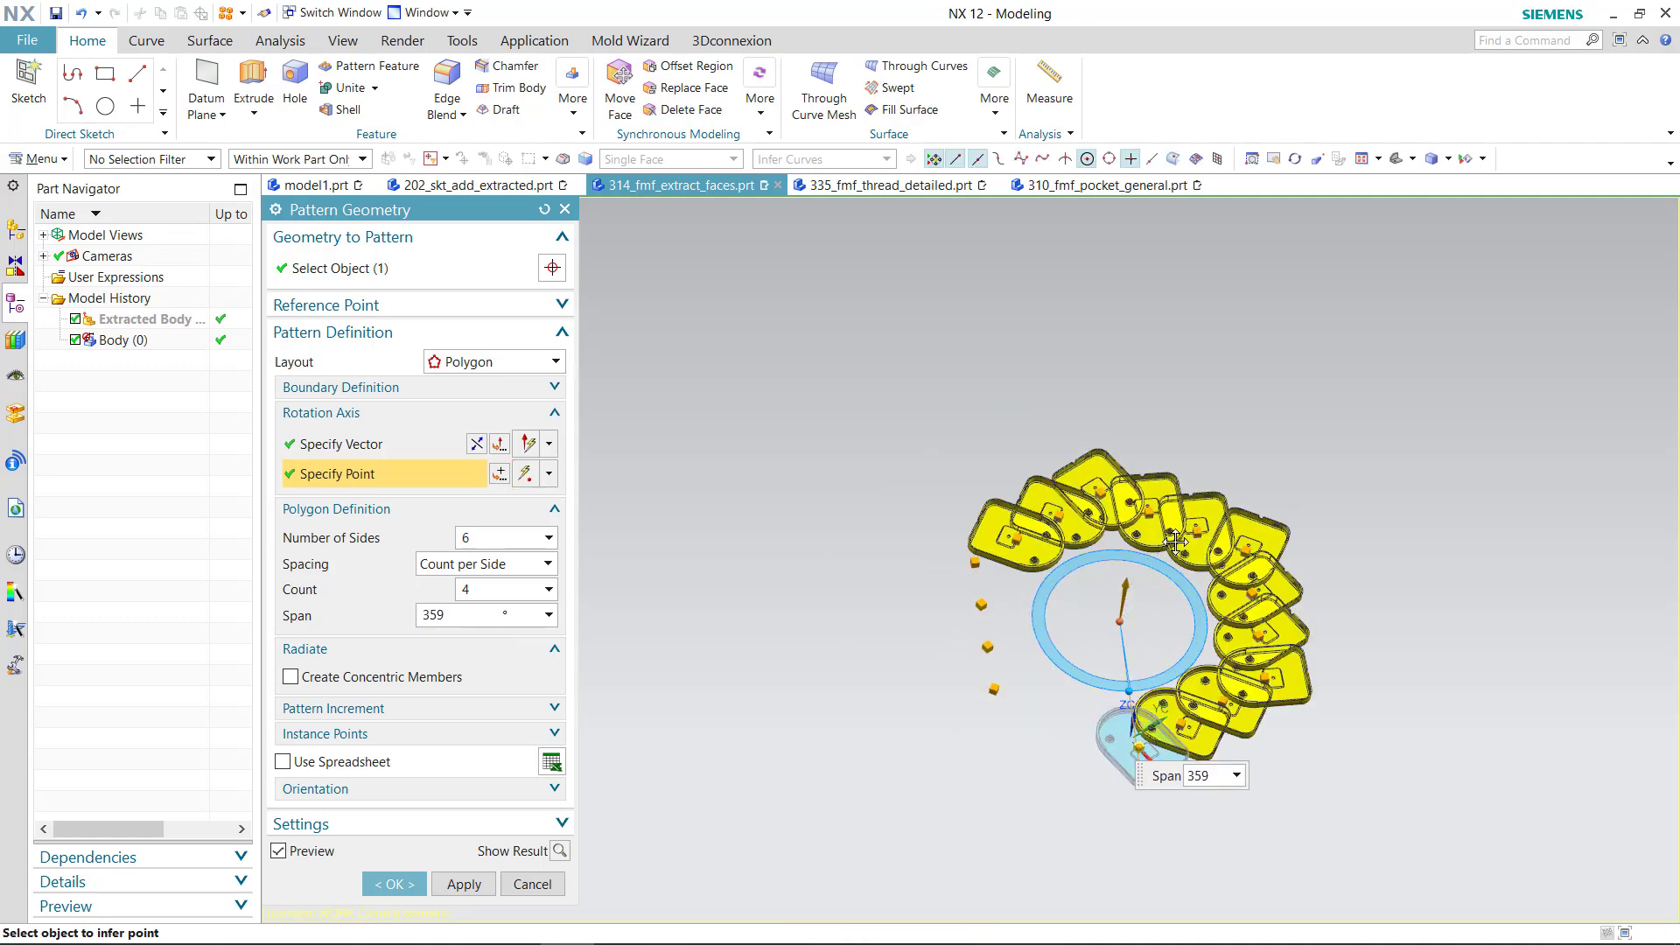
left_click(1243, 465)
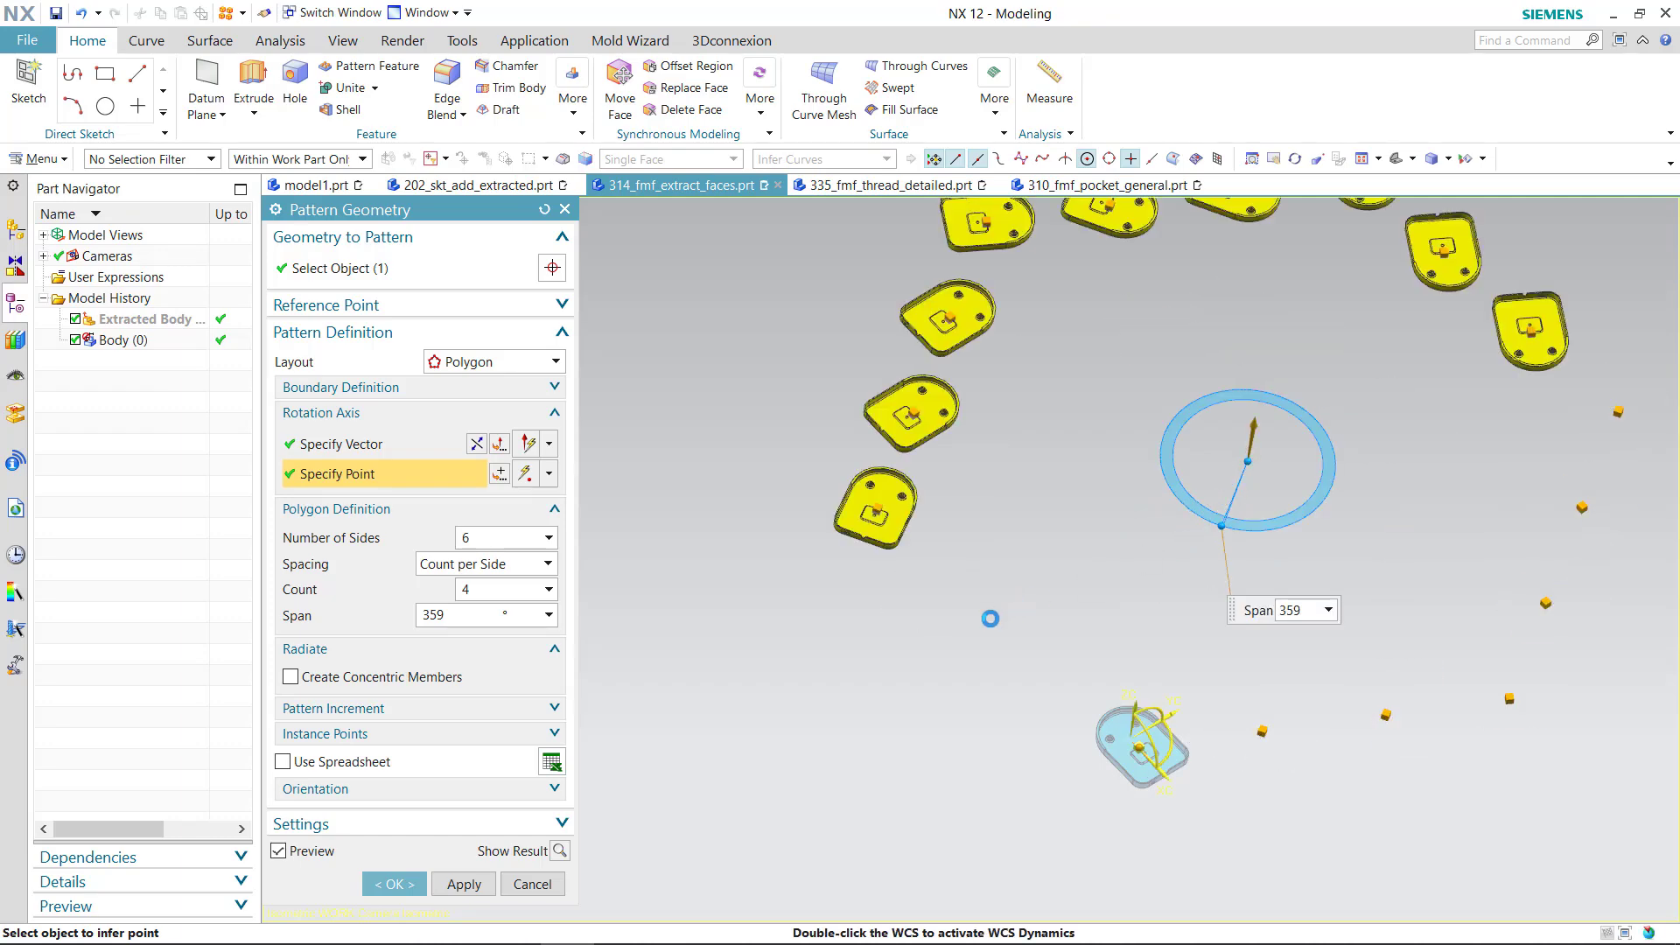
scroll(949, 737, "down", 2)
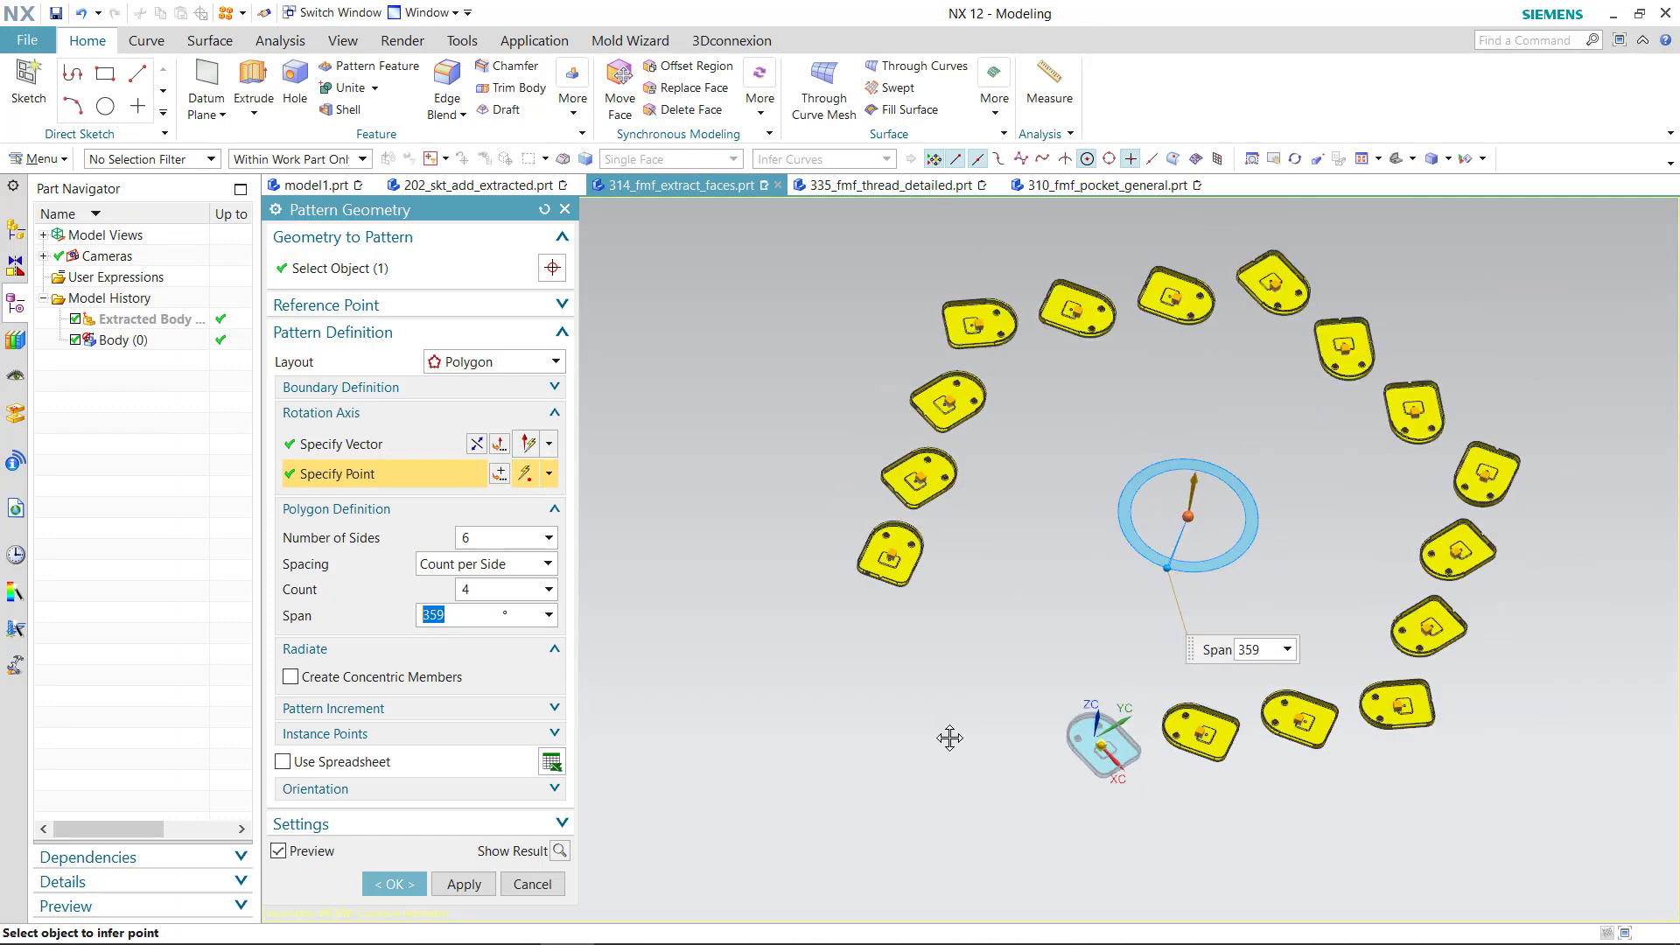
Keep Count per Side spacing with 5 copies per side over a 360° span
left_click(490, 571)
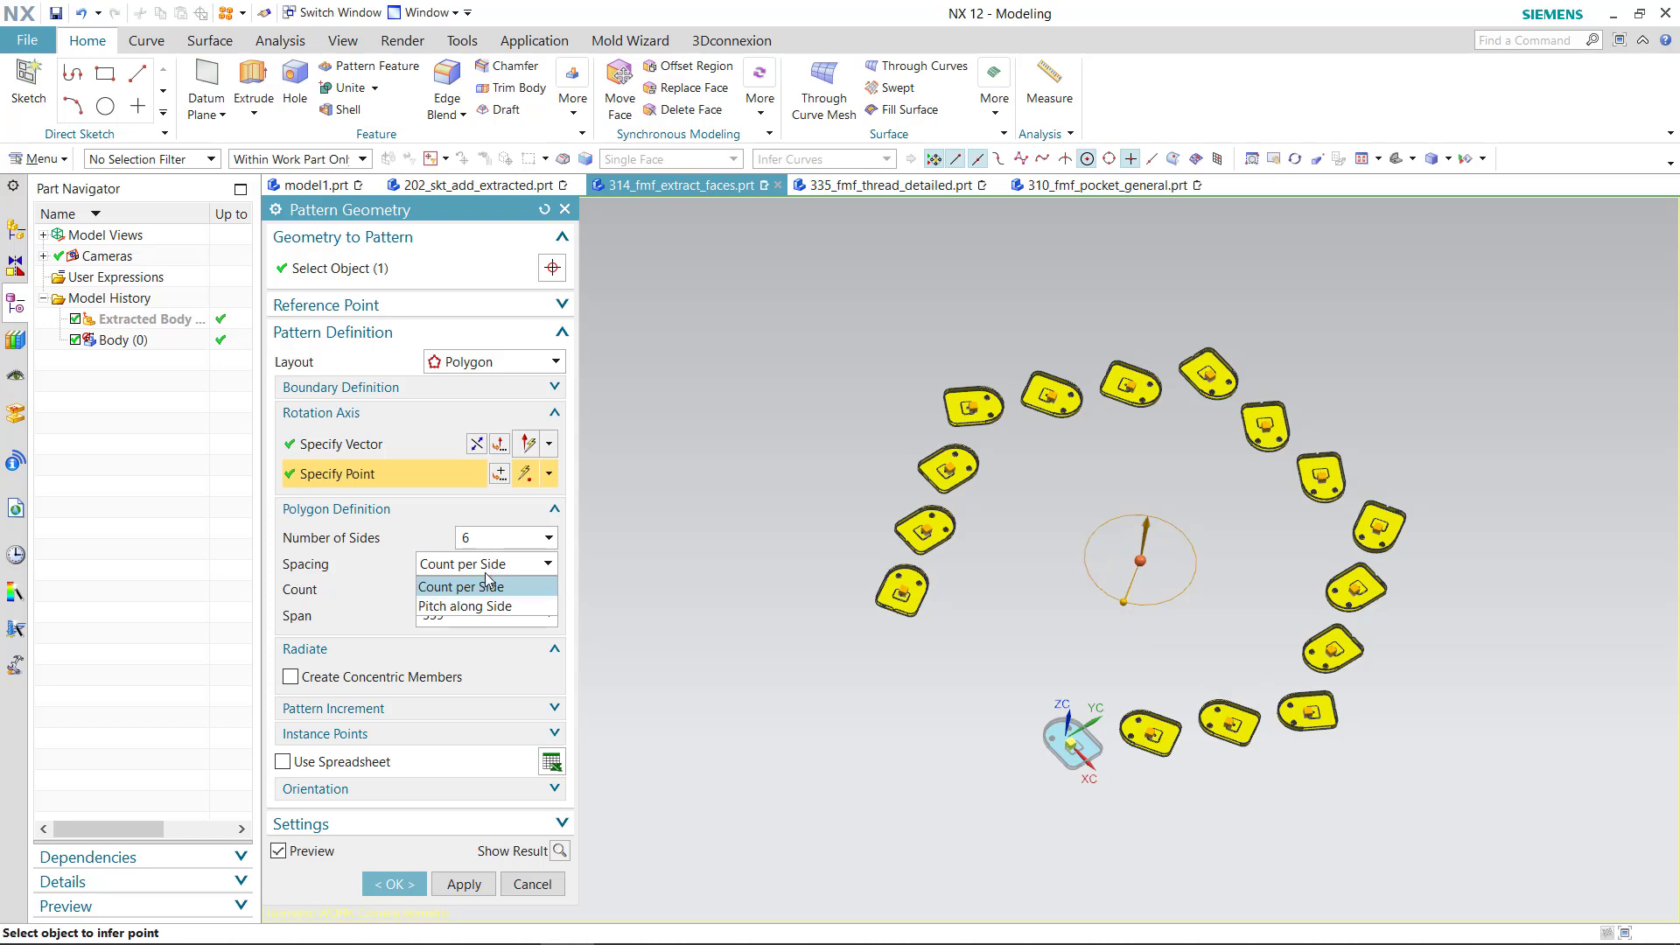
left_click(495, 575)
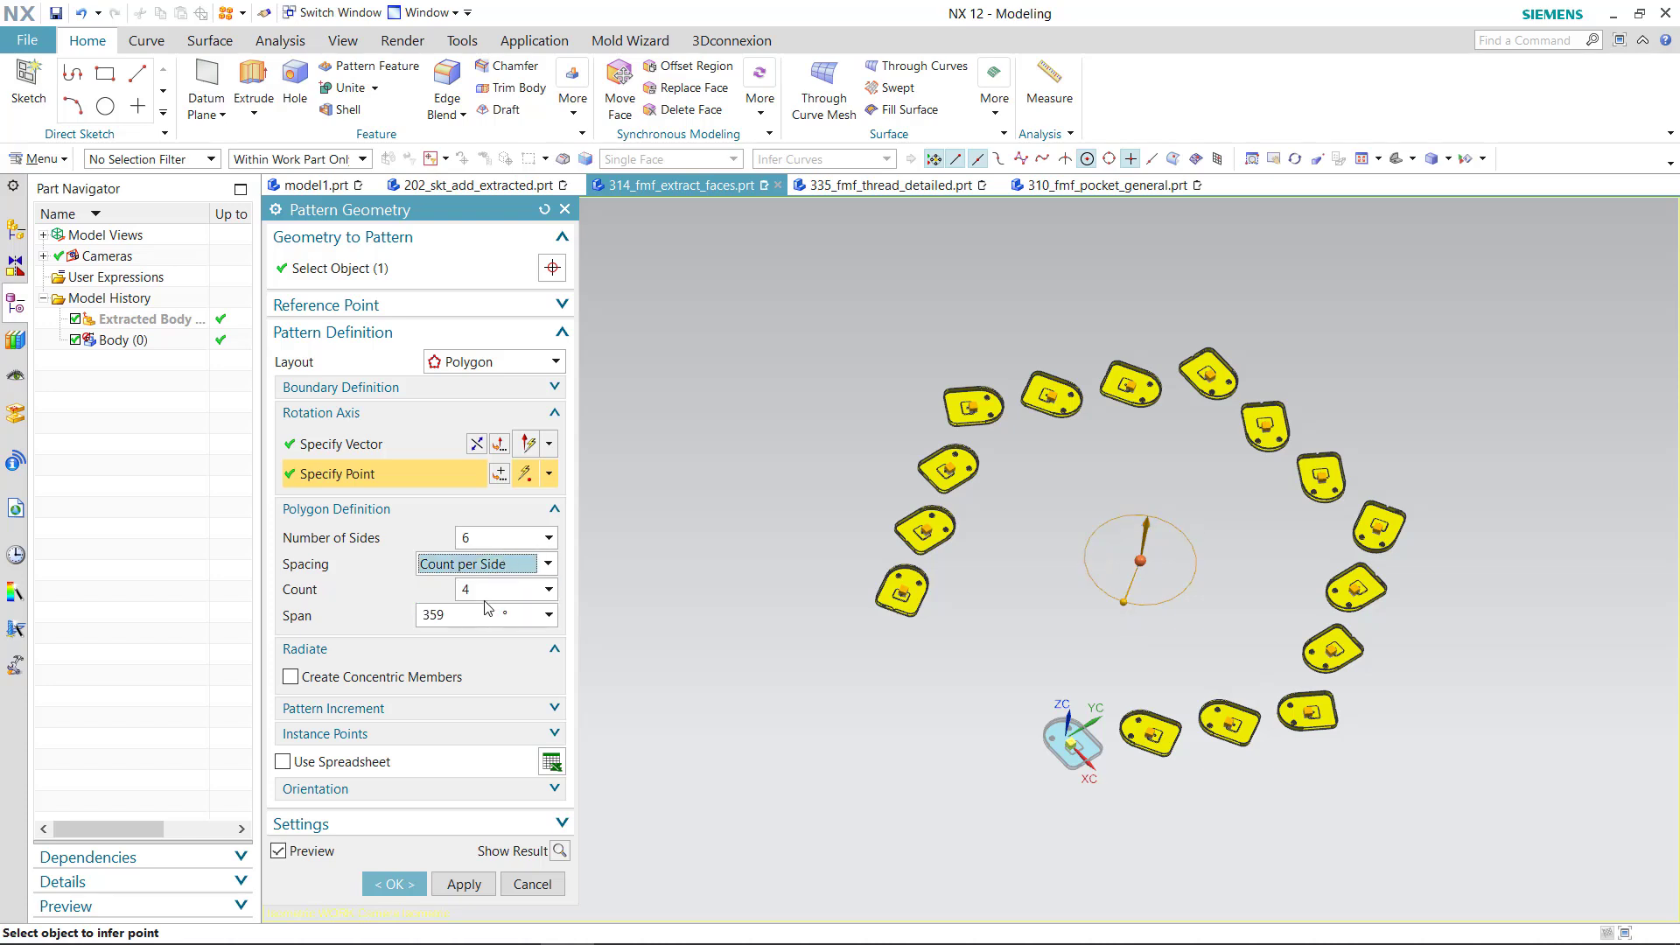
left_click(452, 615)
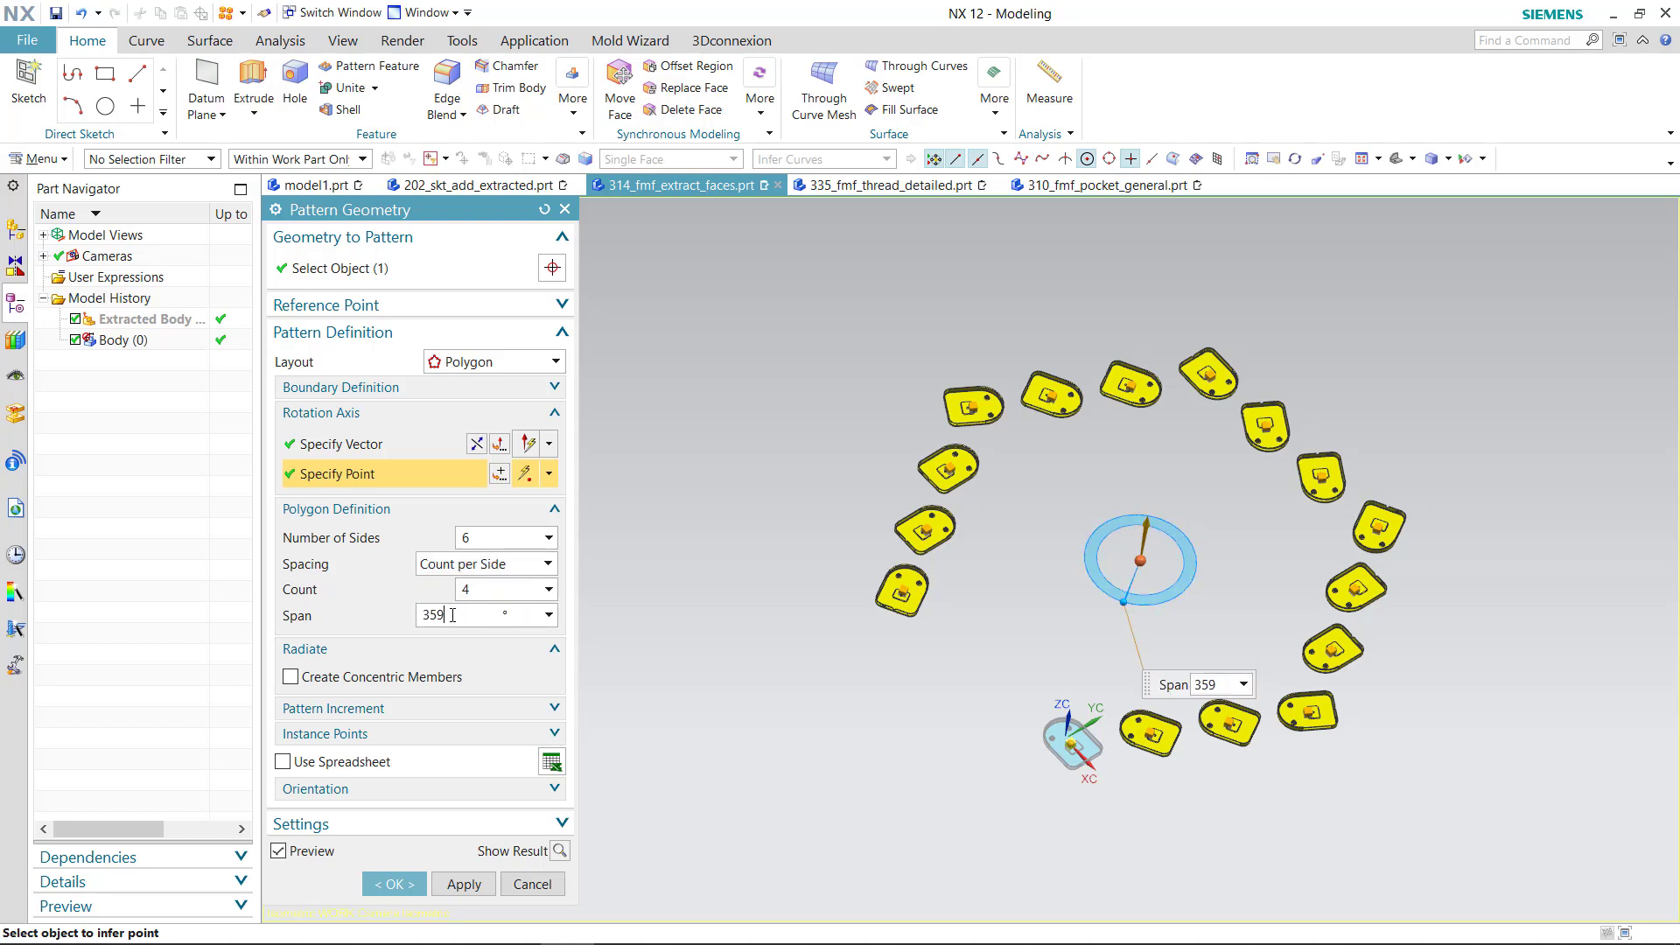
double_click(480, 594)
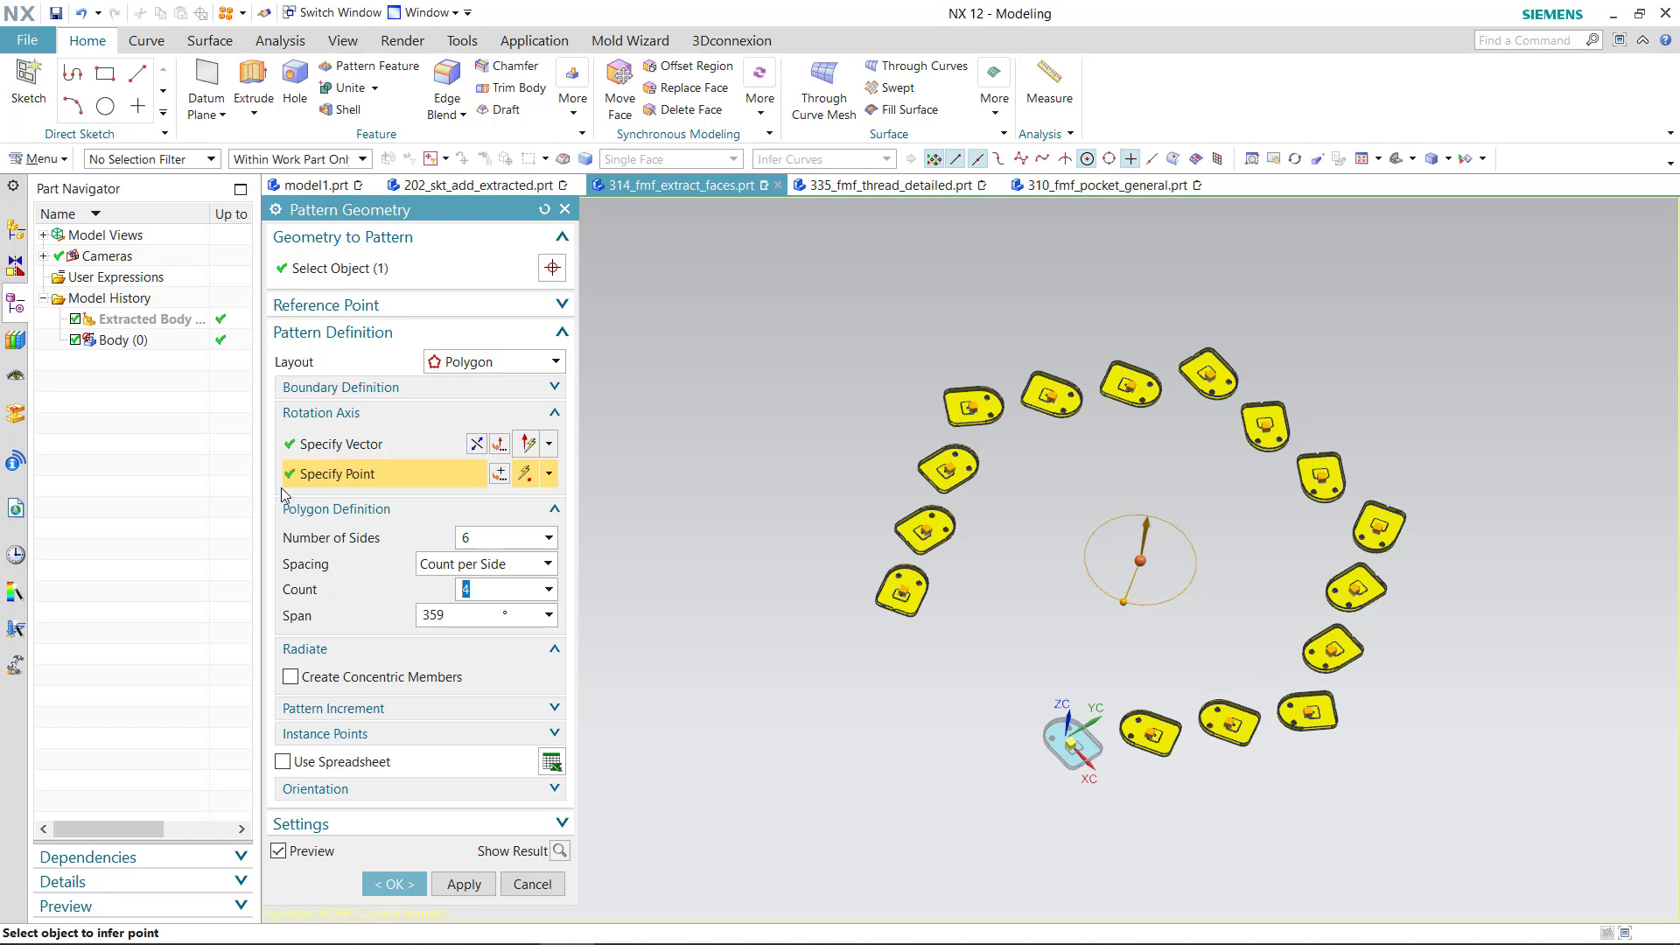
type("5")
key("Return")
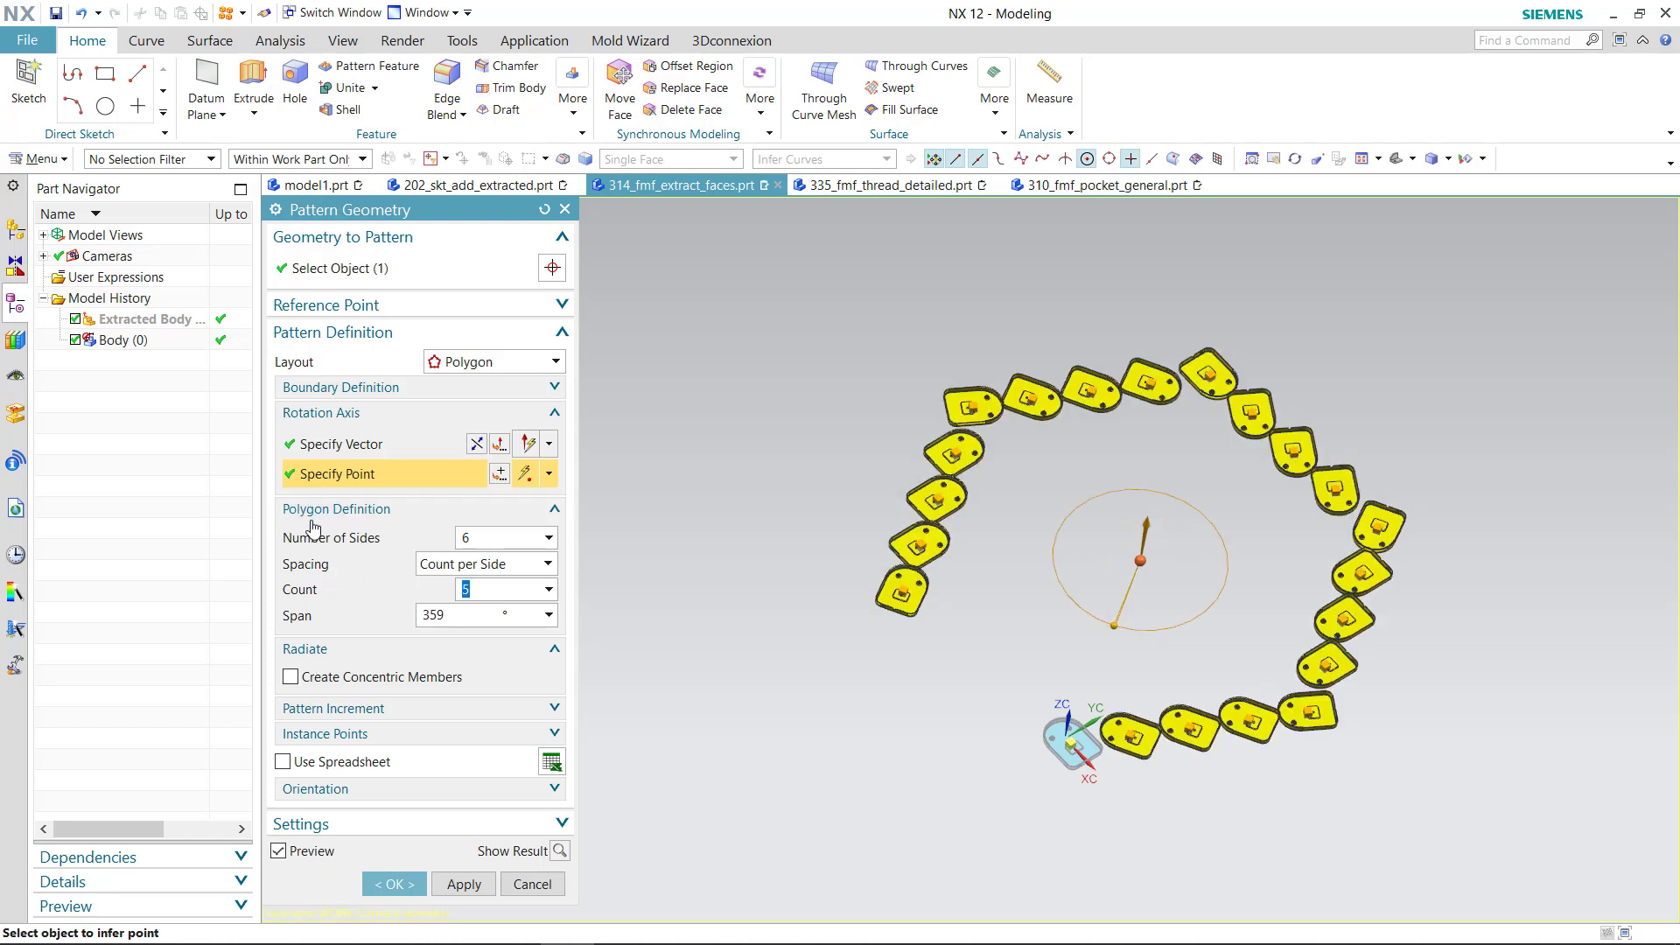
double_click(452, 618)
type("360")
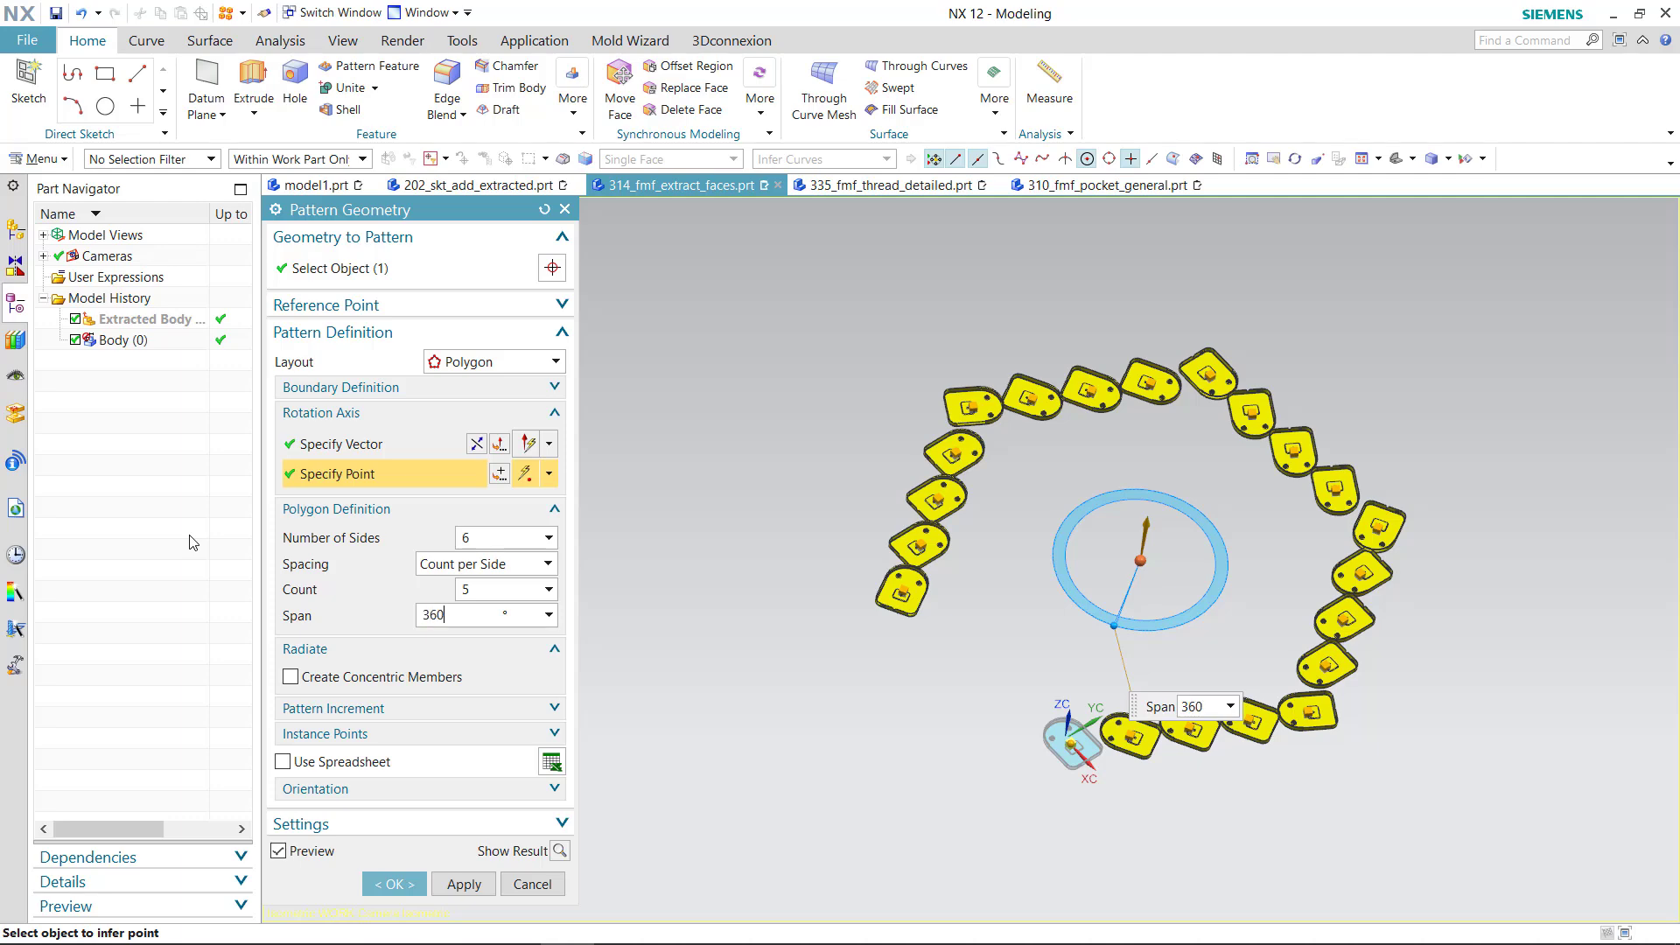
key("Return")
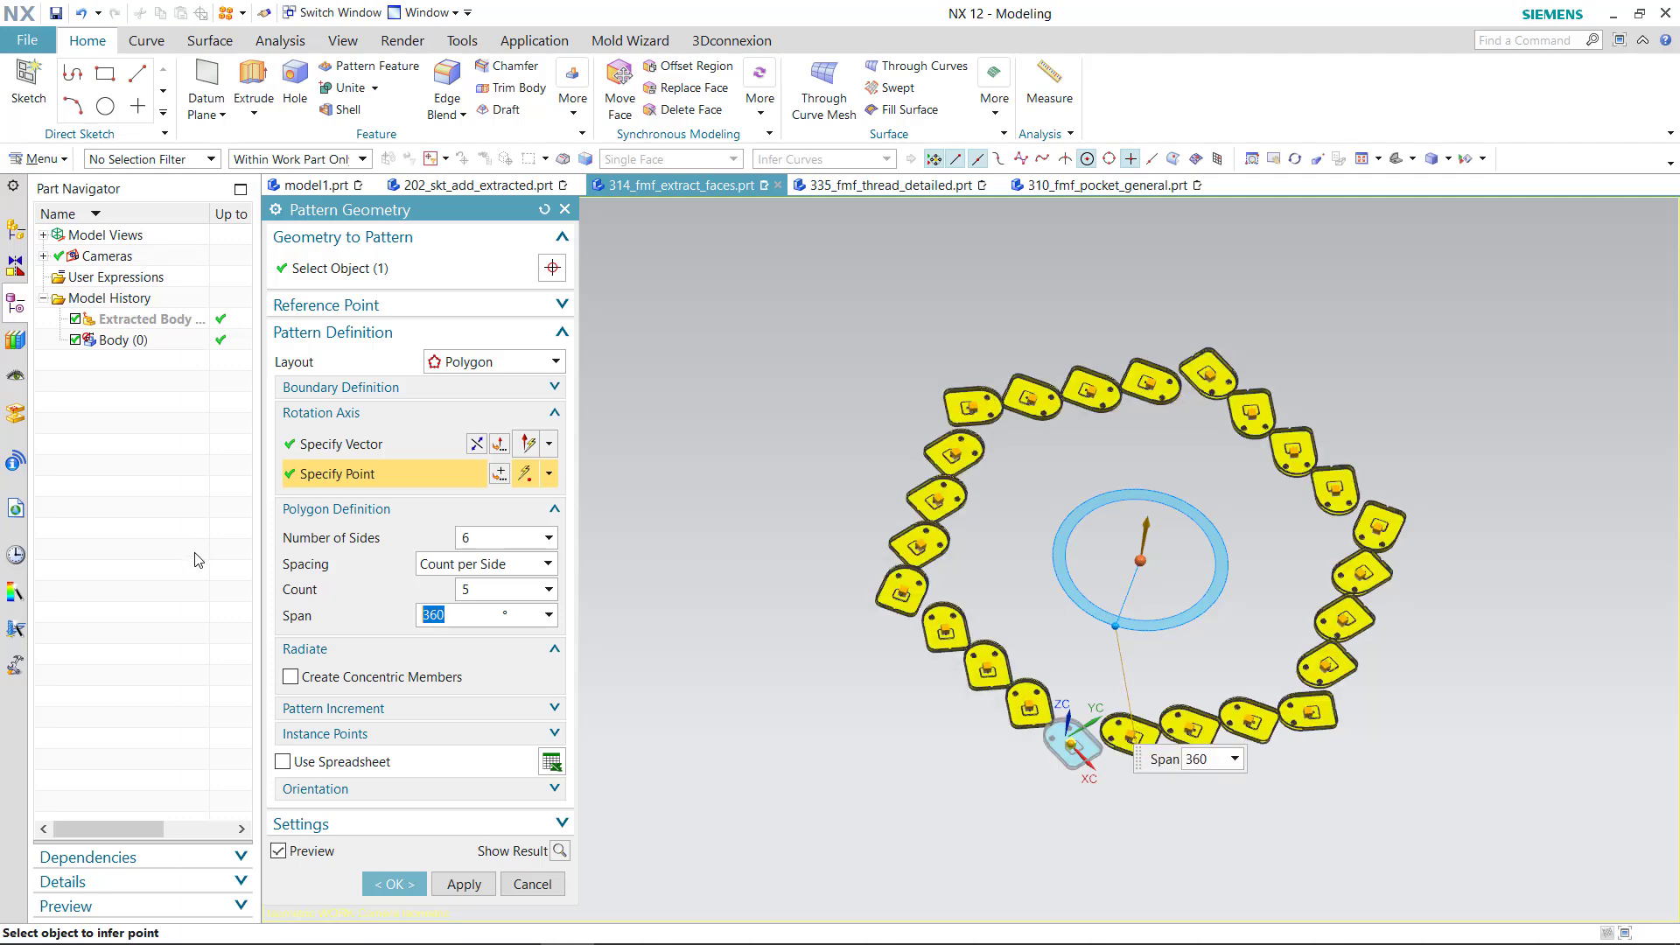
middle_click_drag(1332, 673, 1327, 729)
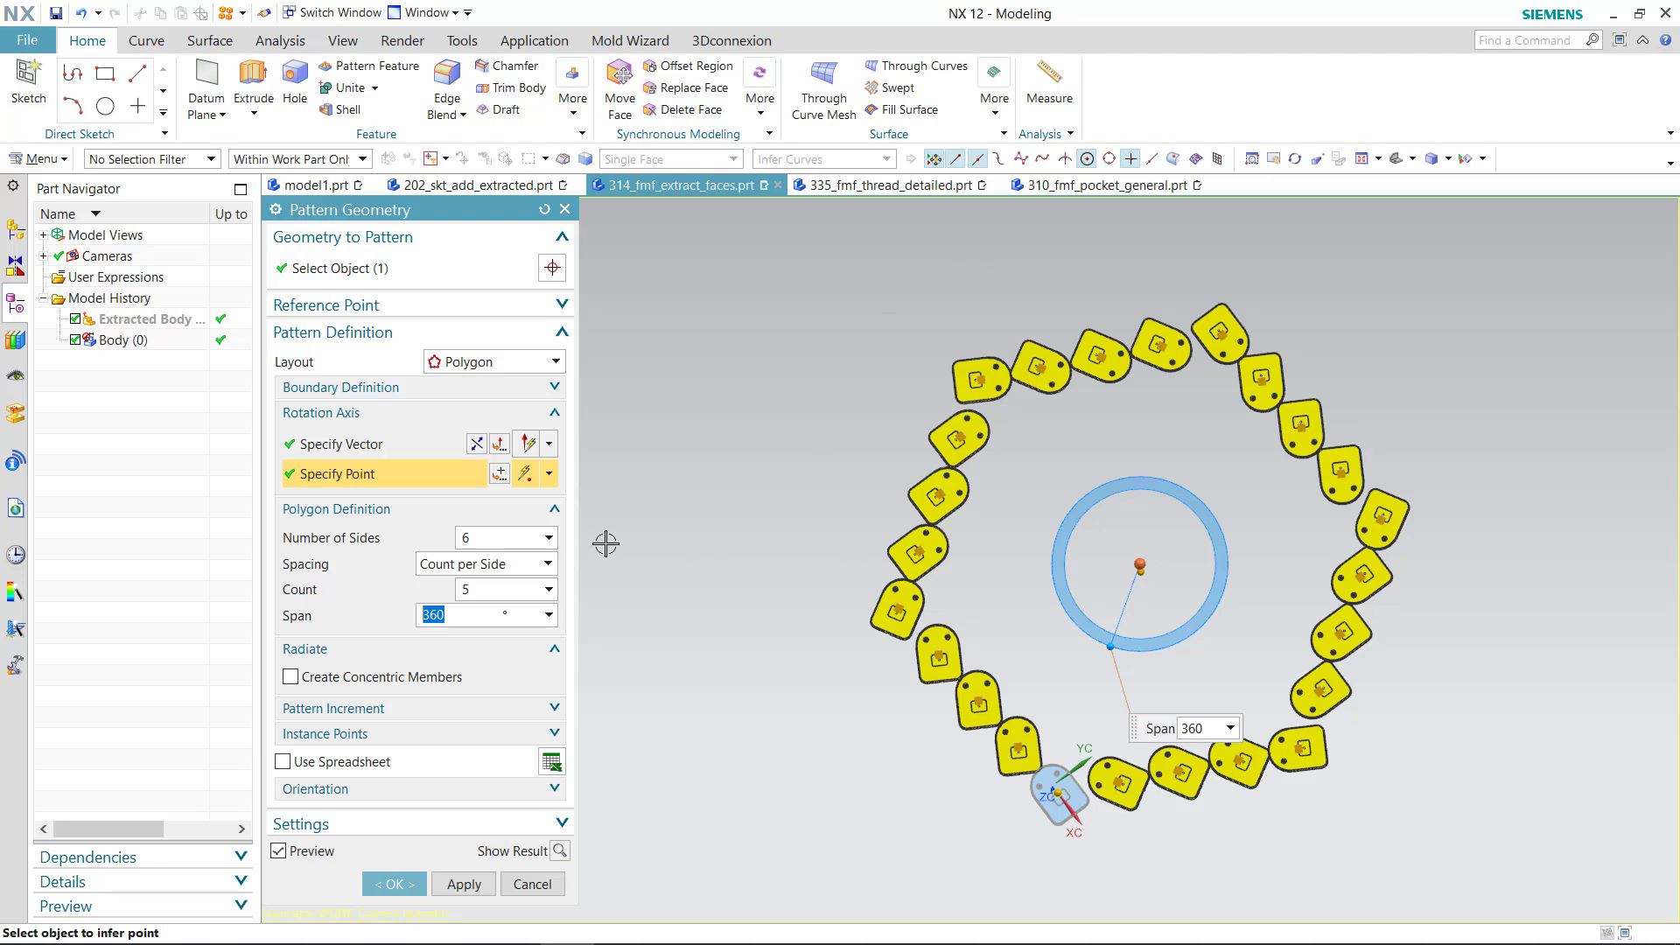
left_click(486, 538)
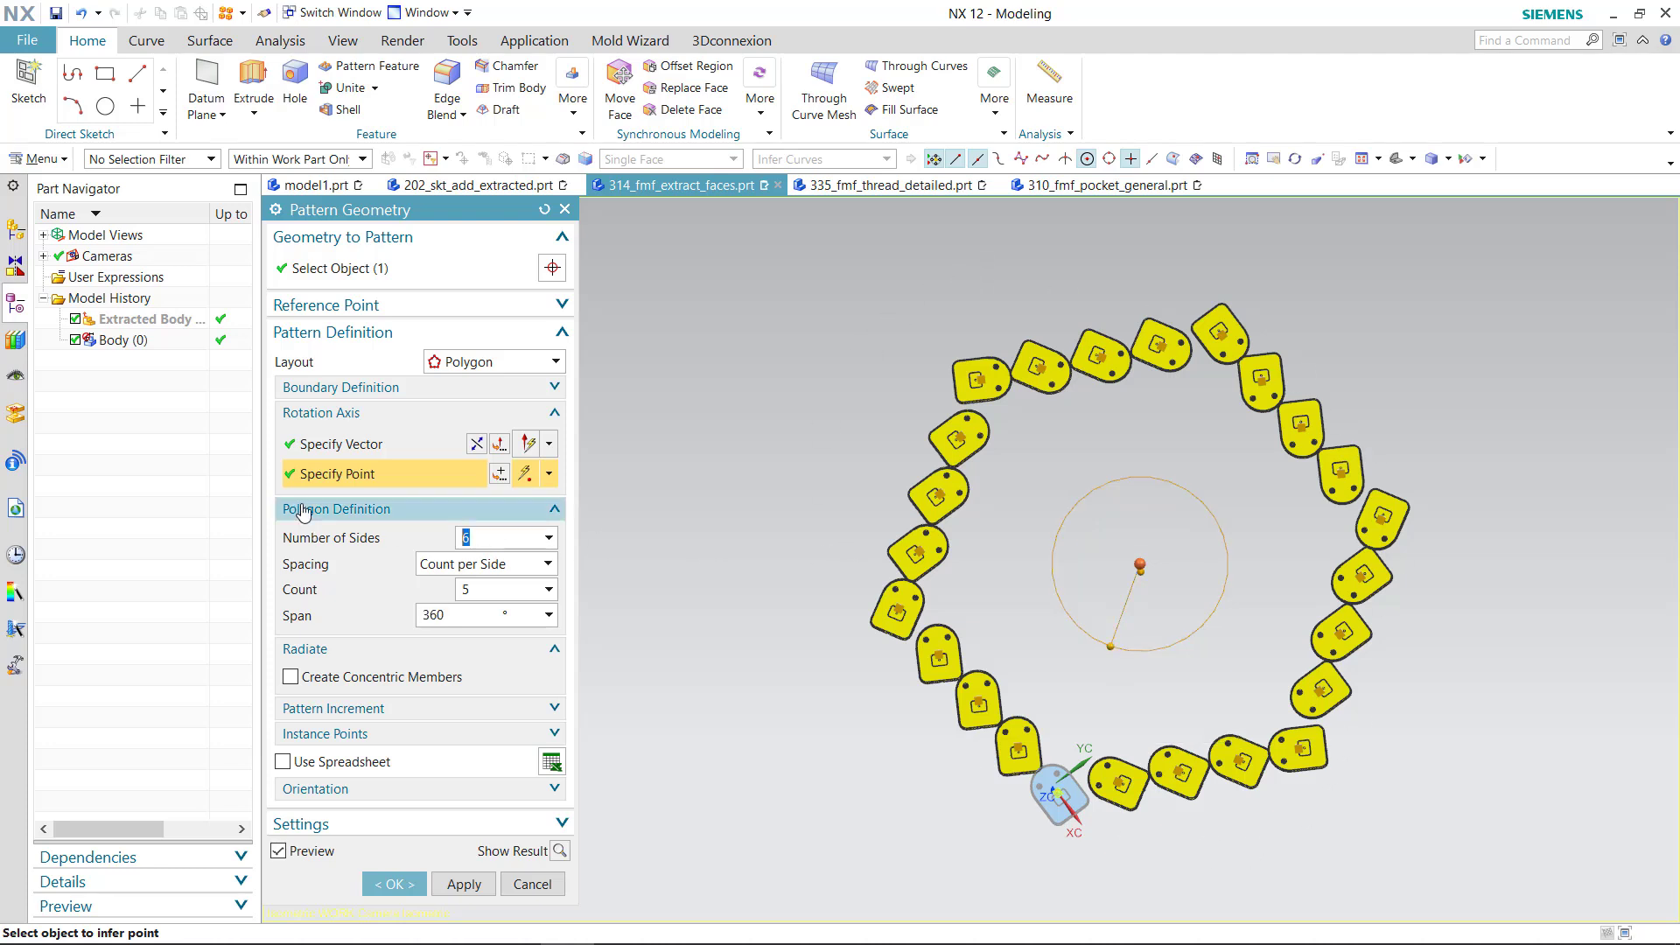
type("8")
Set the polygon to 8 sides, then 5 sides, with 3 copies per side
key("Return")
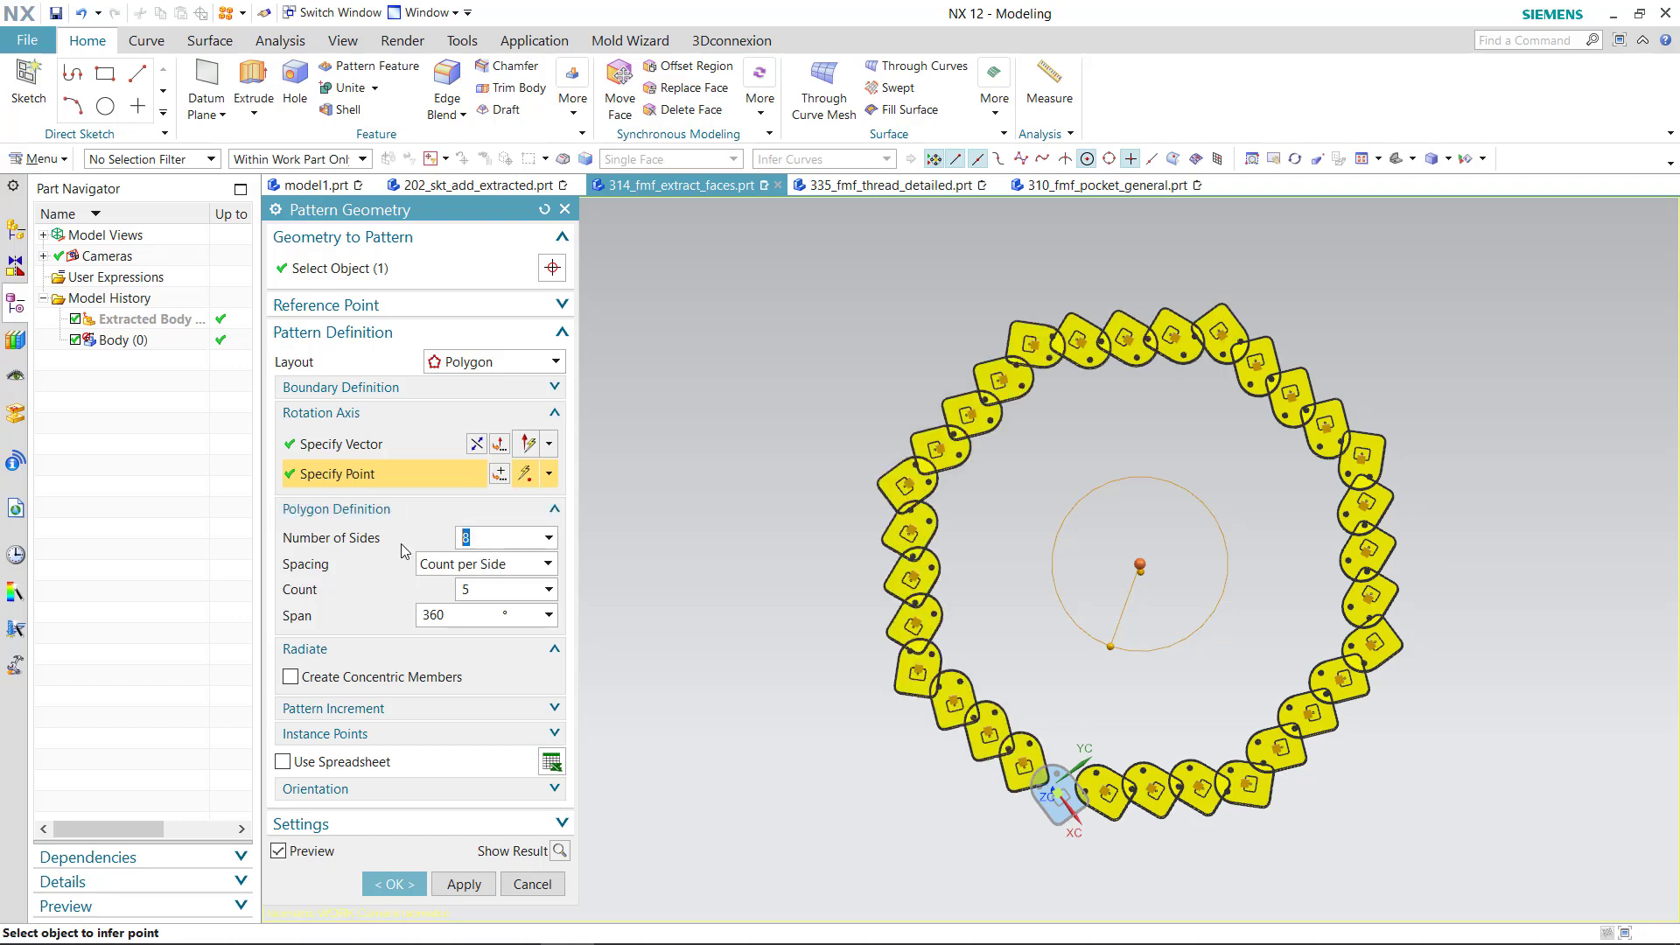
type("5")
key("Return")
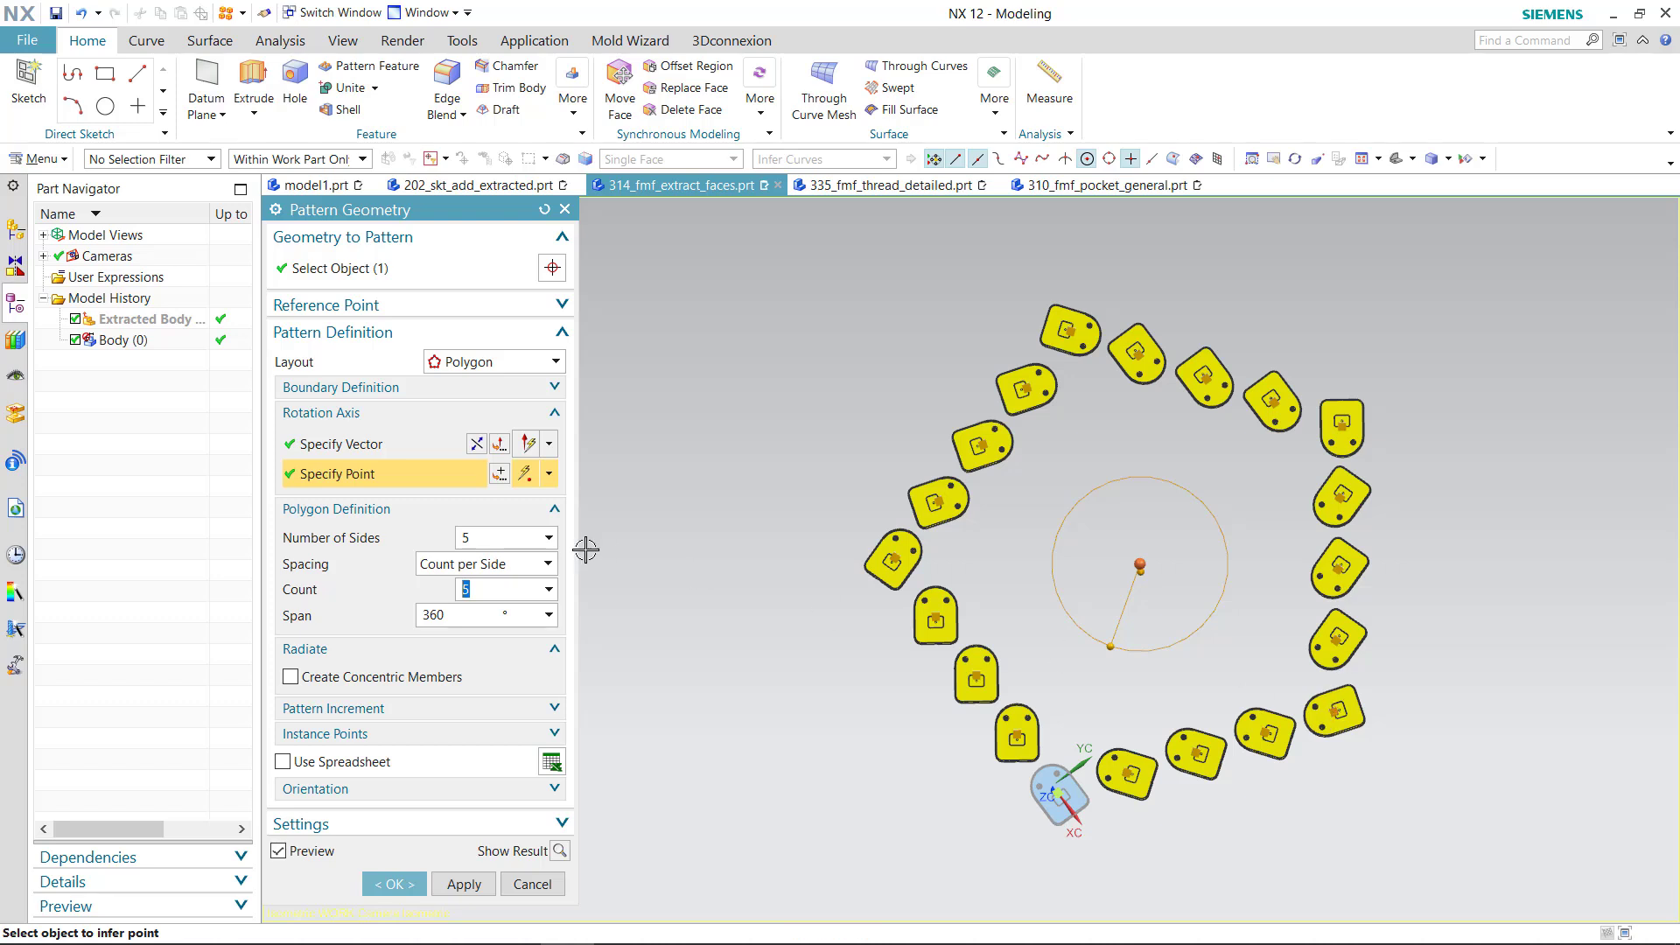
type("3")
key("Return")
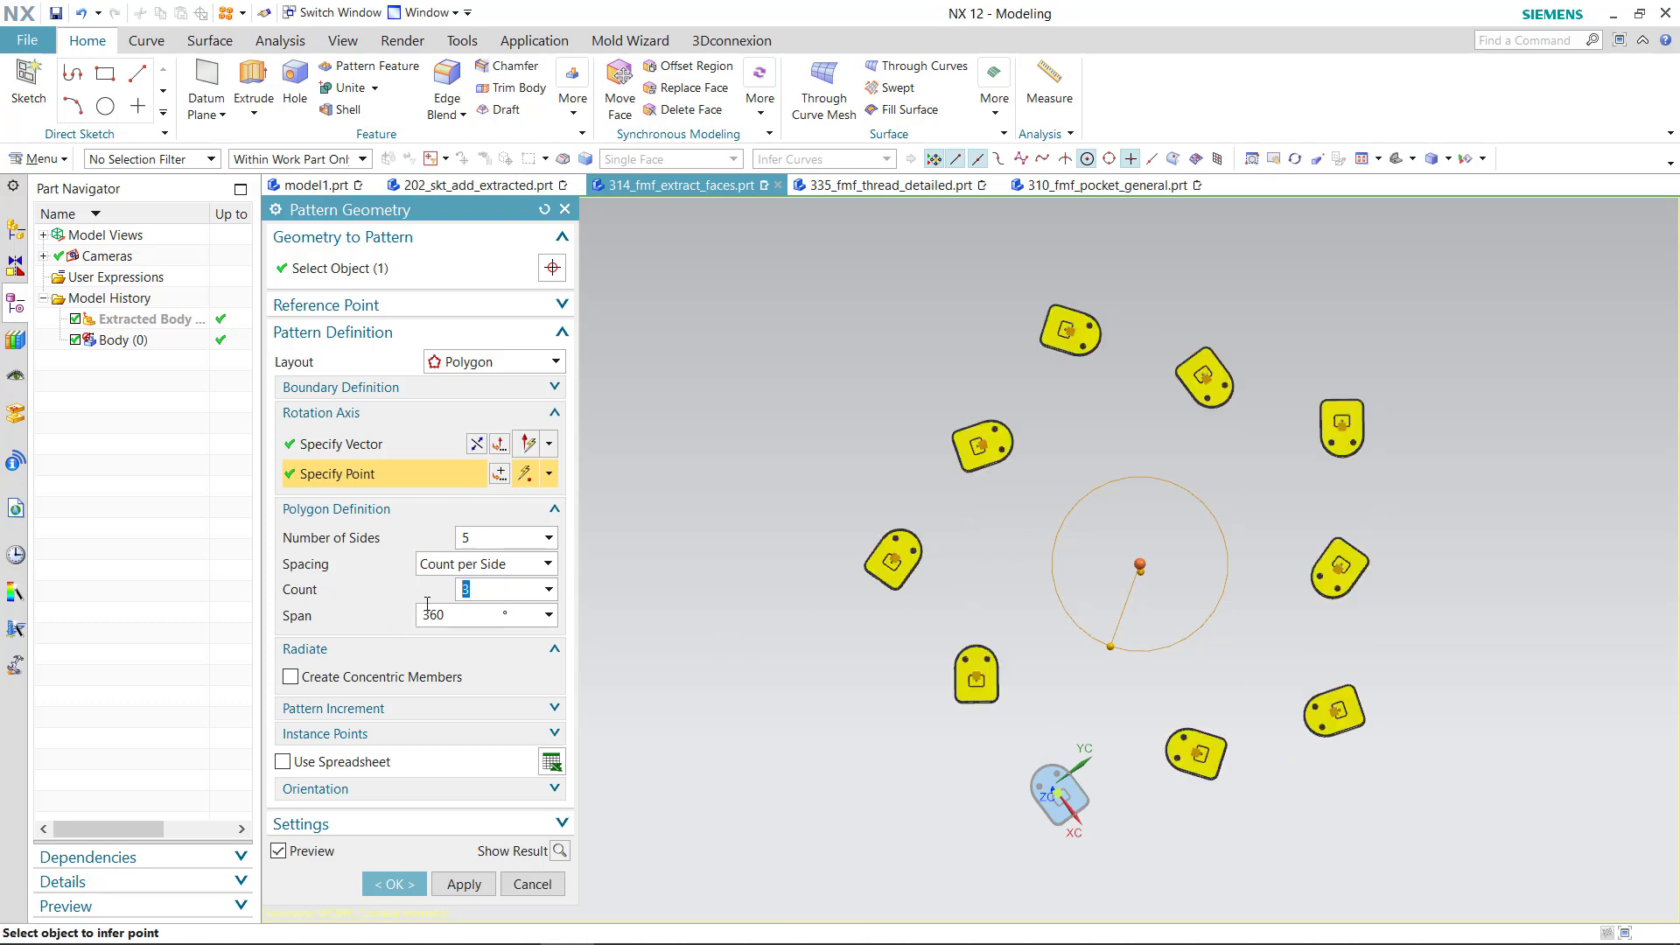
left_click(516, 569)
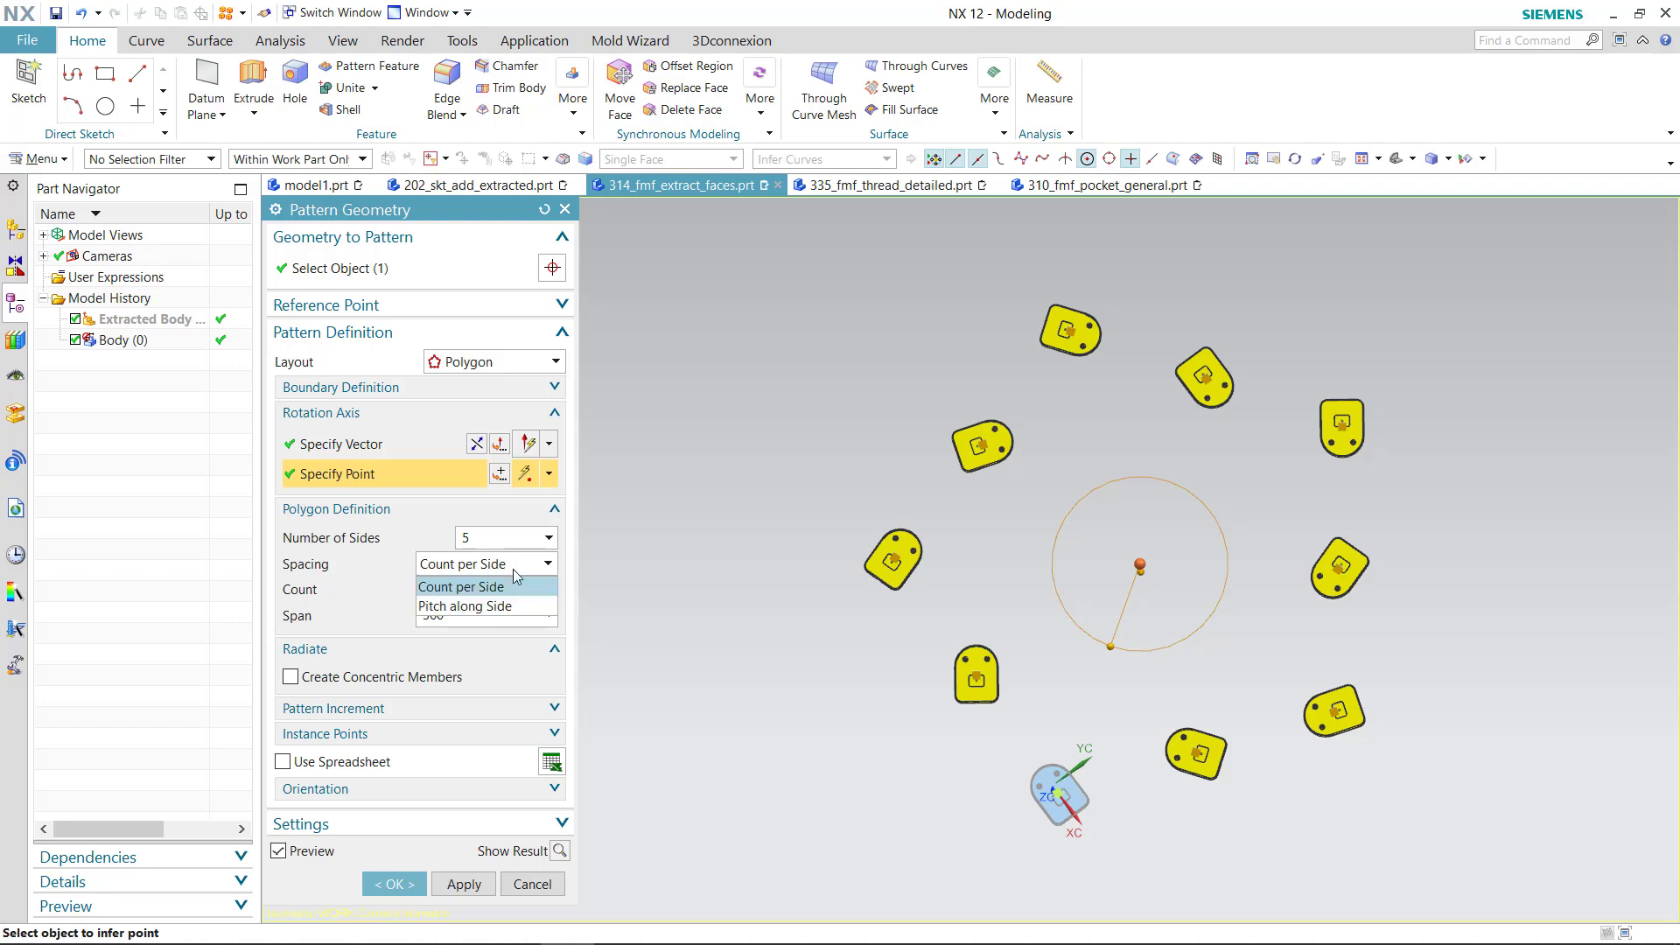
Switch polygon spacing to Pitch along Side with a 60 mm pitch
left_click(487, 607)
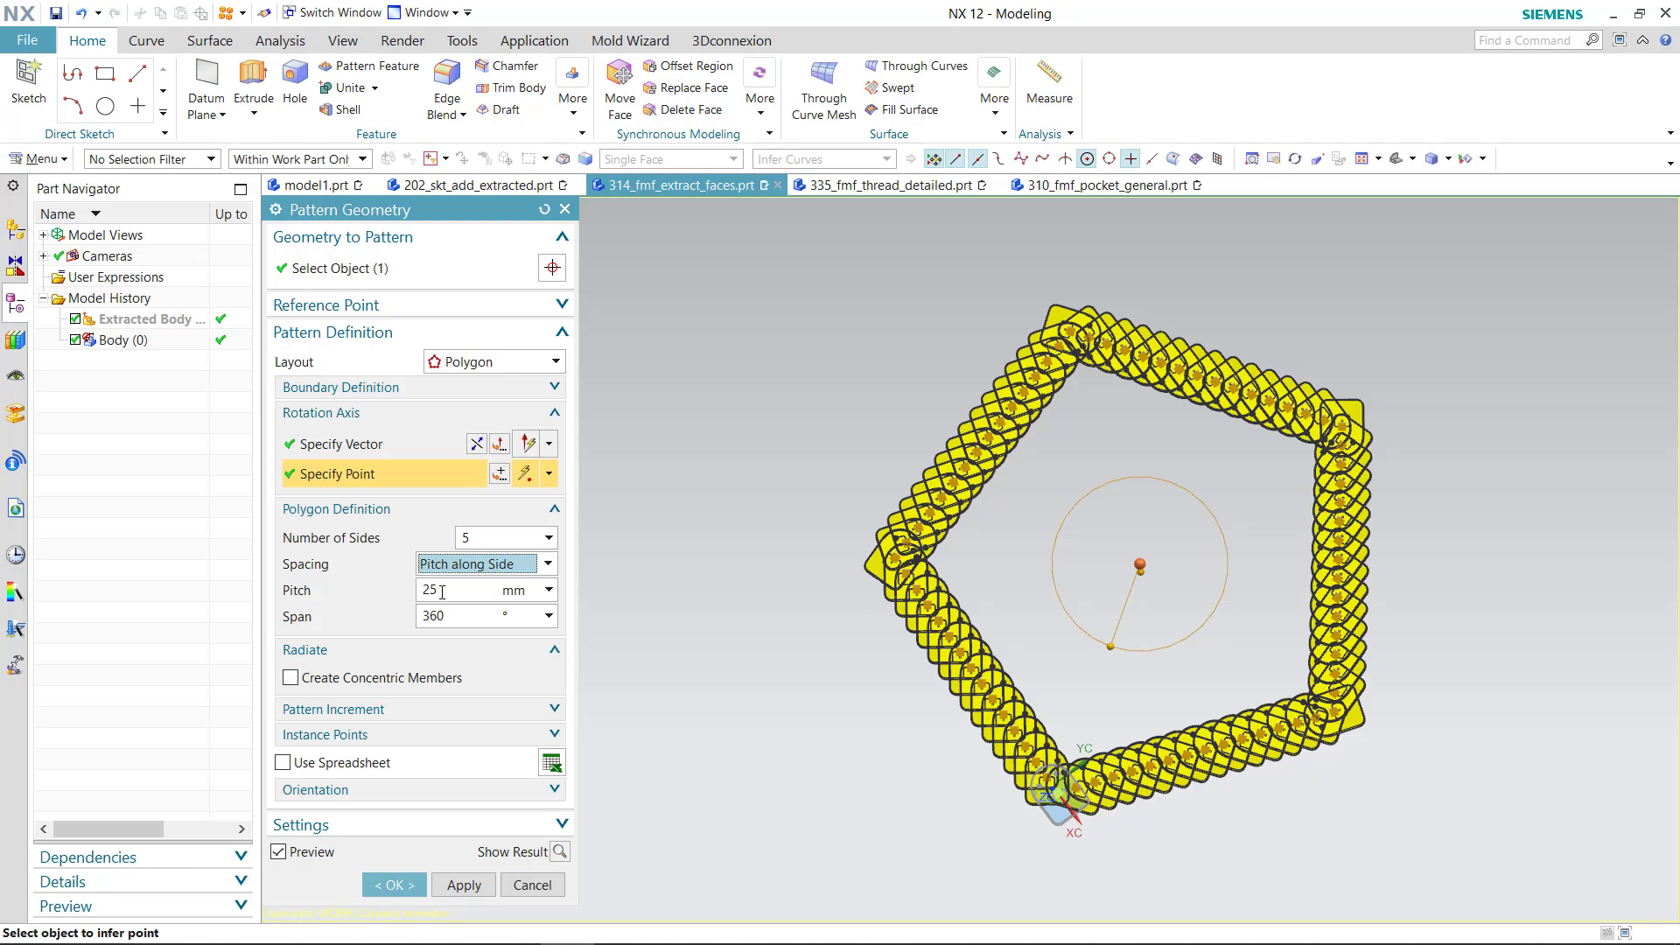
left_click(459, 588)
type("60")
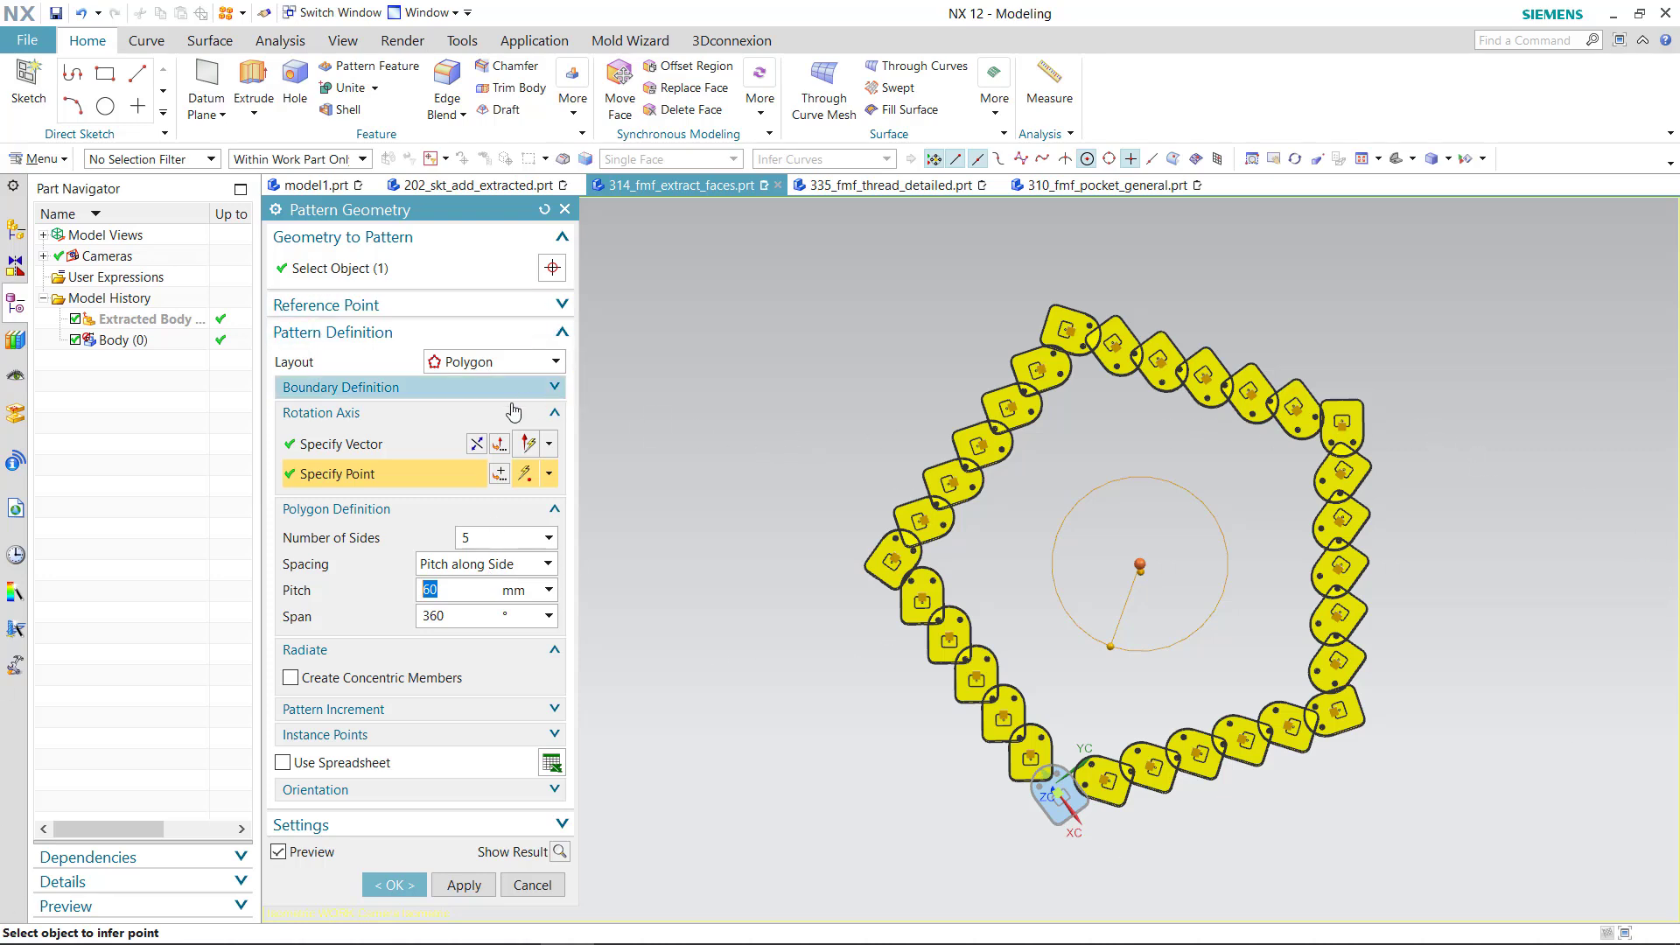
left_click(520, 365)
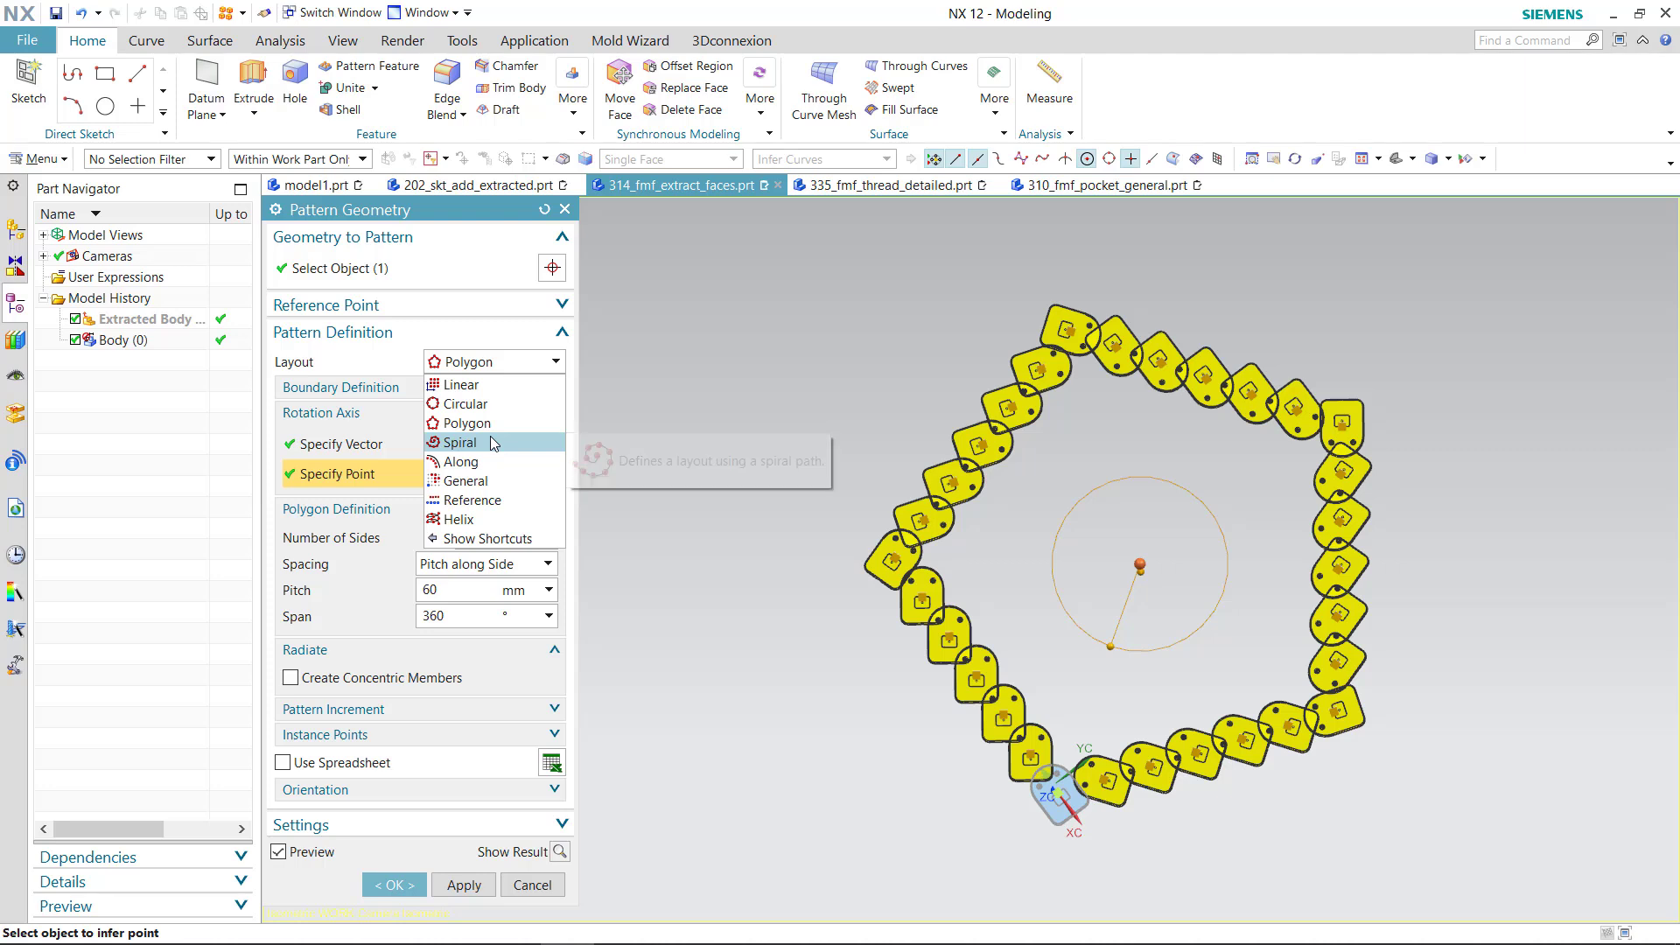
Switch the pattern layout to Spiral, with the Z axis as plane normal and reference vector
left_click(472, 443)
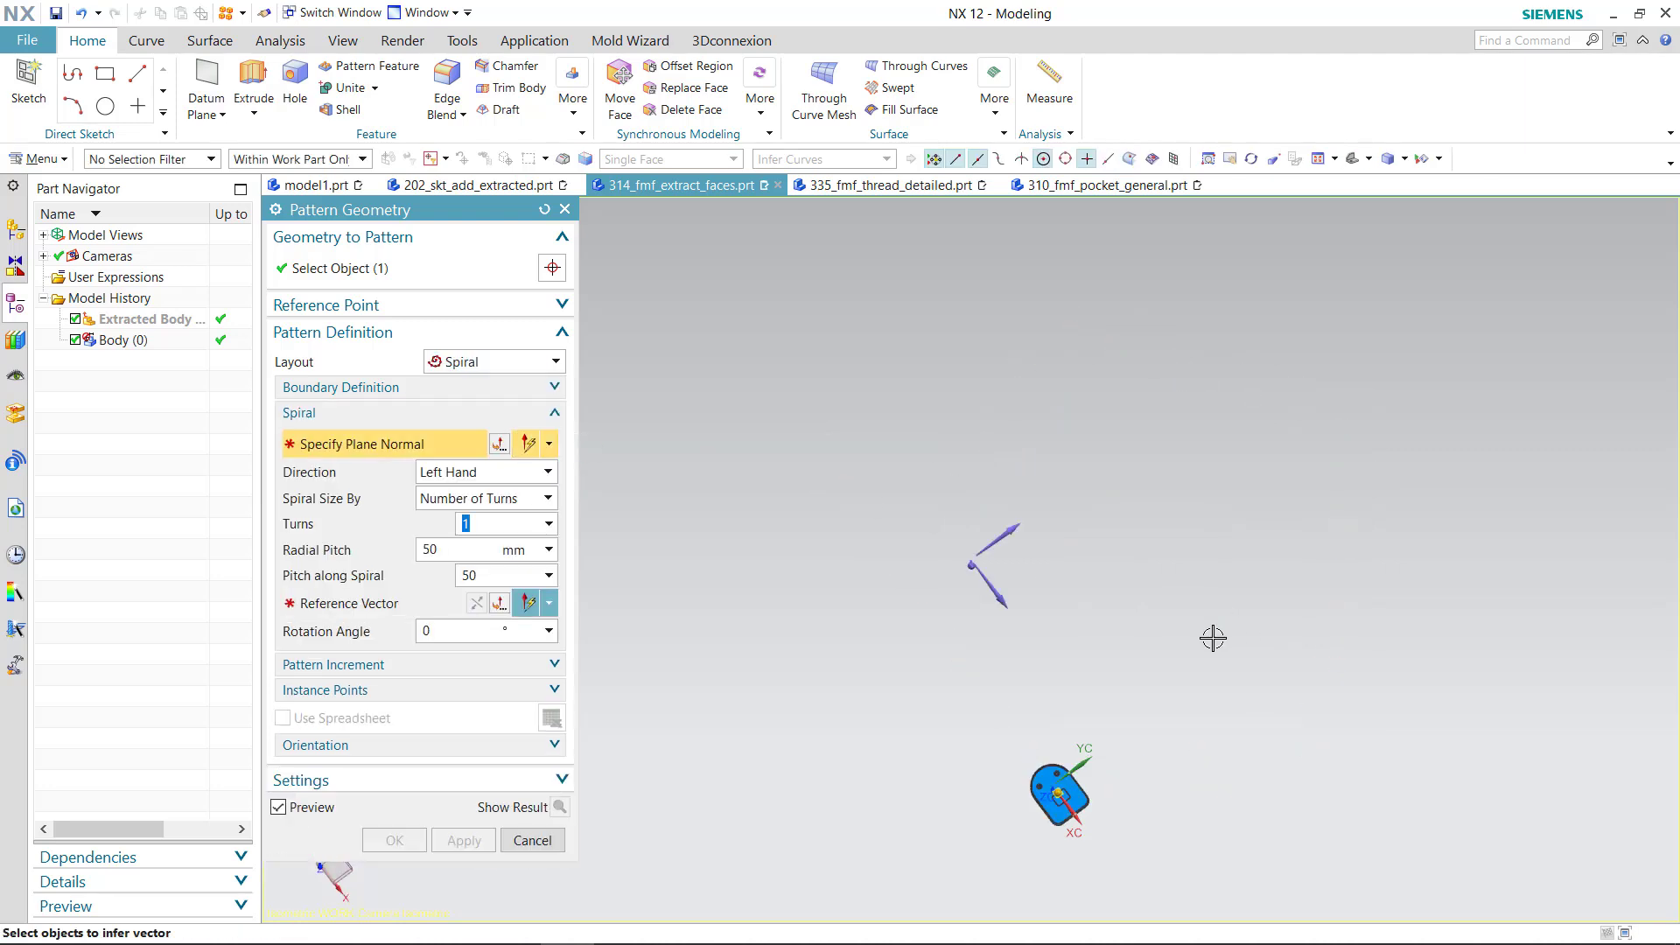
middle_click_drag(901, 694, 928, 660)
mouse_move(1169, 696)
middle_mouse_down()
mouse_move(1130, 679)
mouse_move(1094, 604)
middle_mouse_up()
left_click(980, 491)
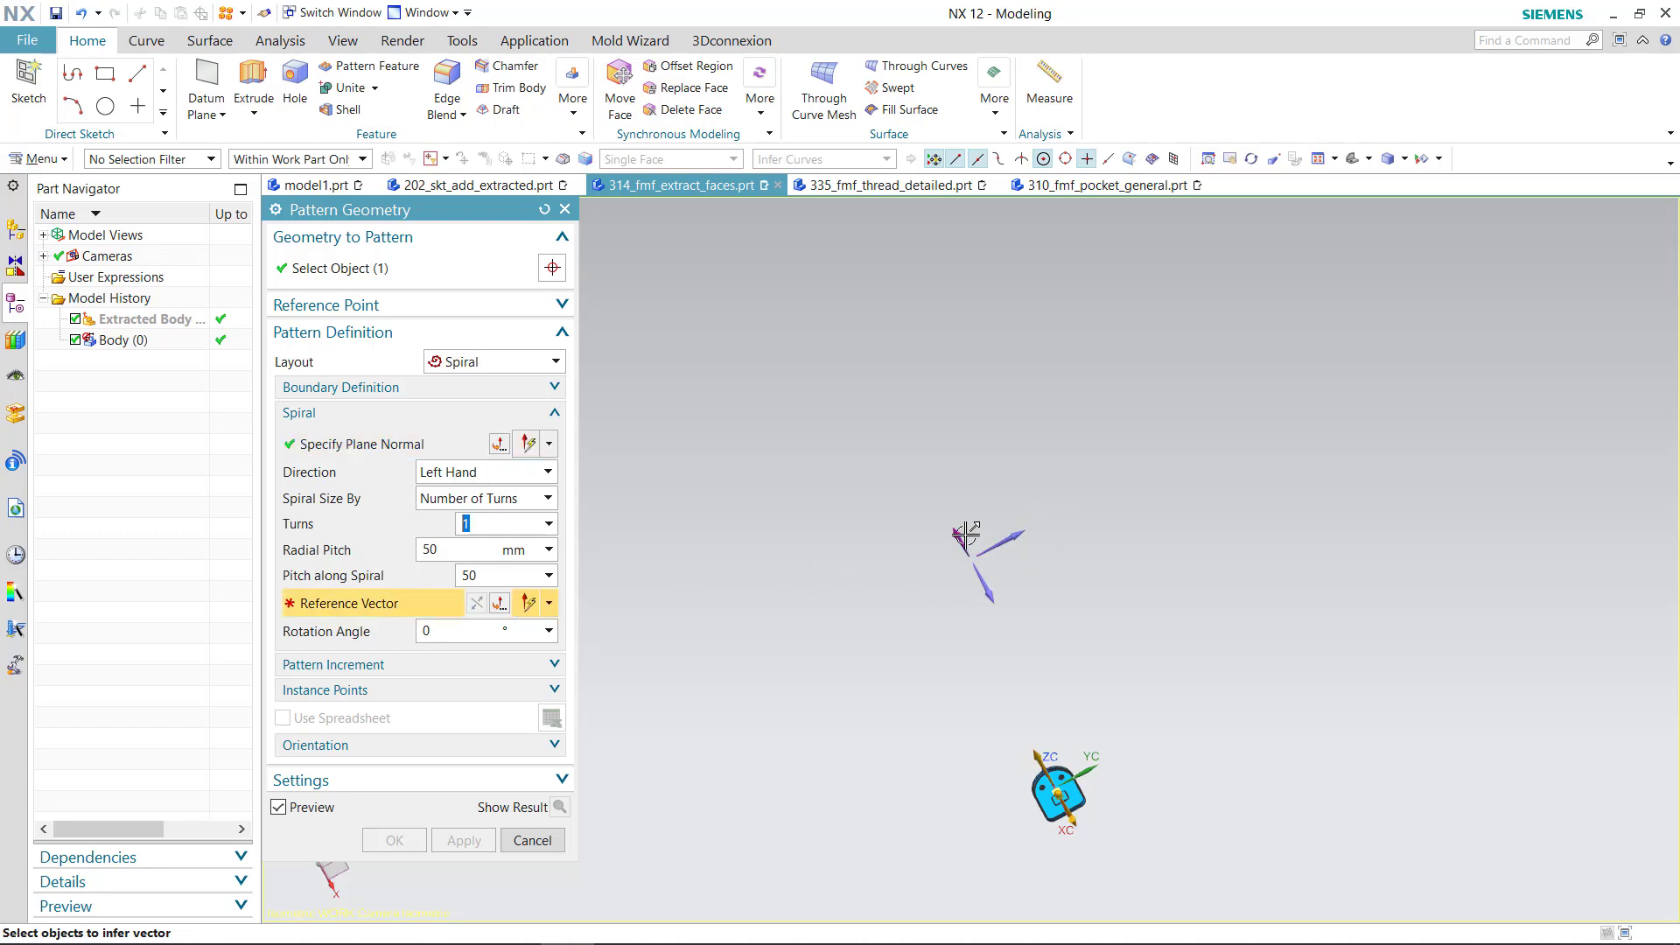
left_click(965, 537)
Drag the spiral's Radial Pitch handle out to 330 mm
middle_click_drag(927, 735, 975, 582, "shift")
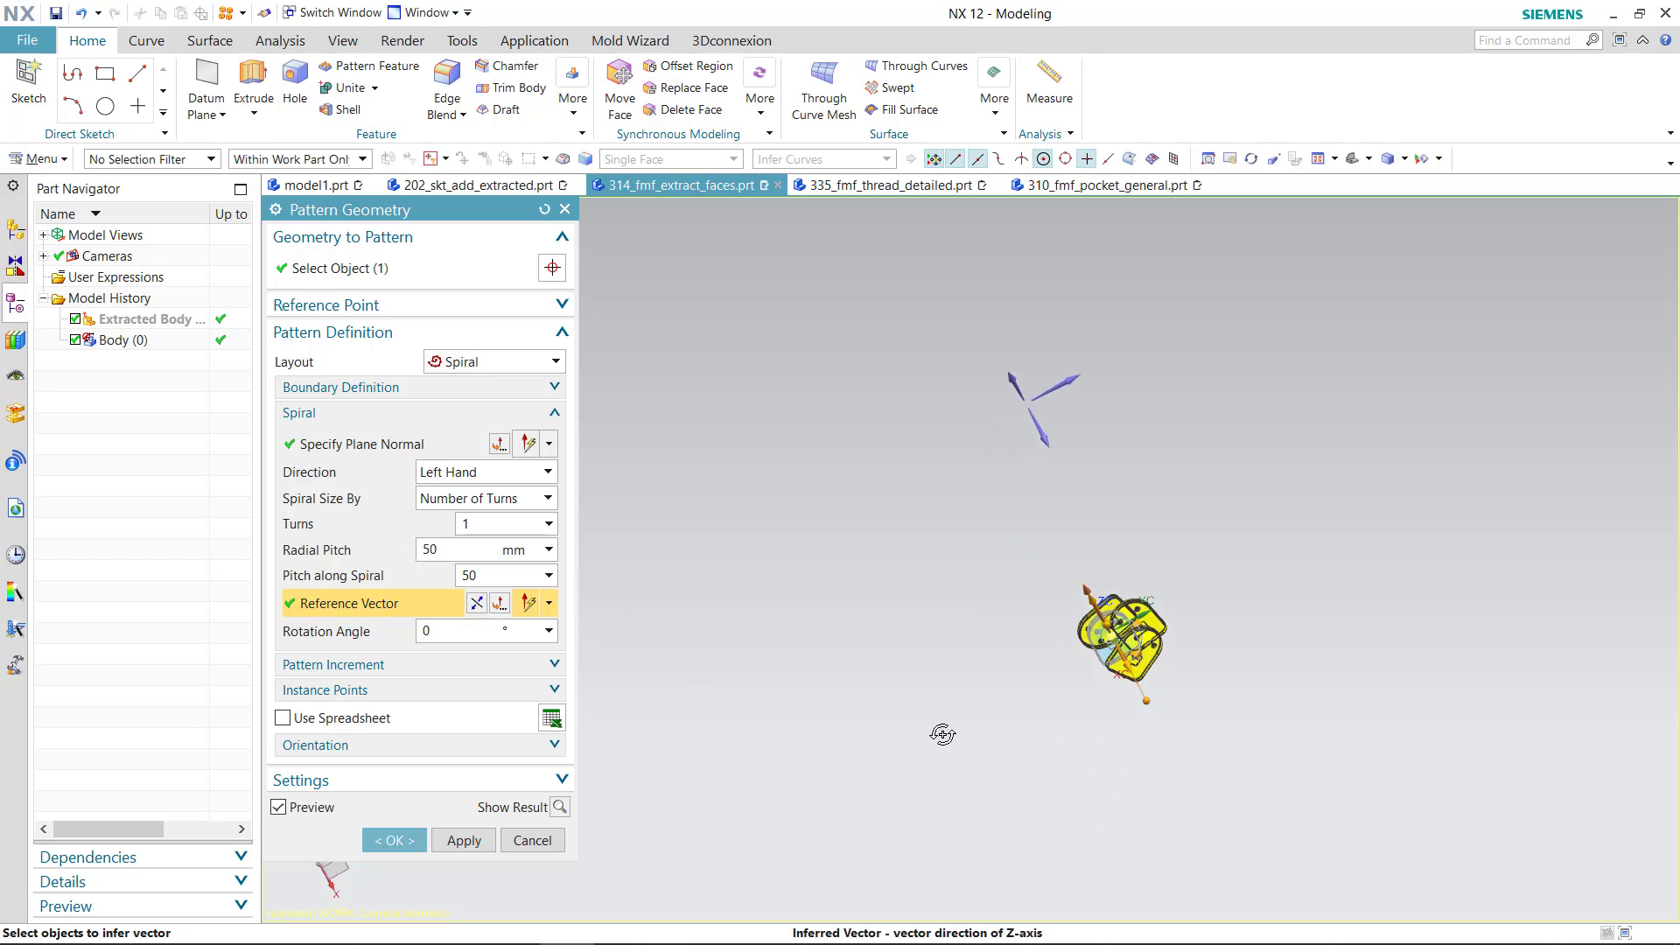
scroll(1507, 664, "up", 2)
scroll(806, 510, "up", 3)
scroll(806, 510, "down", 1)
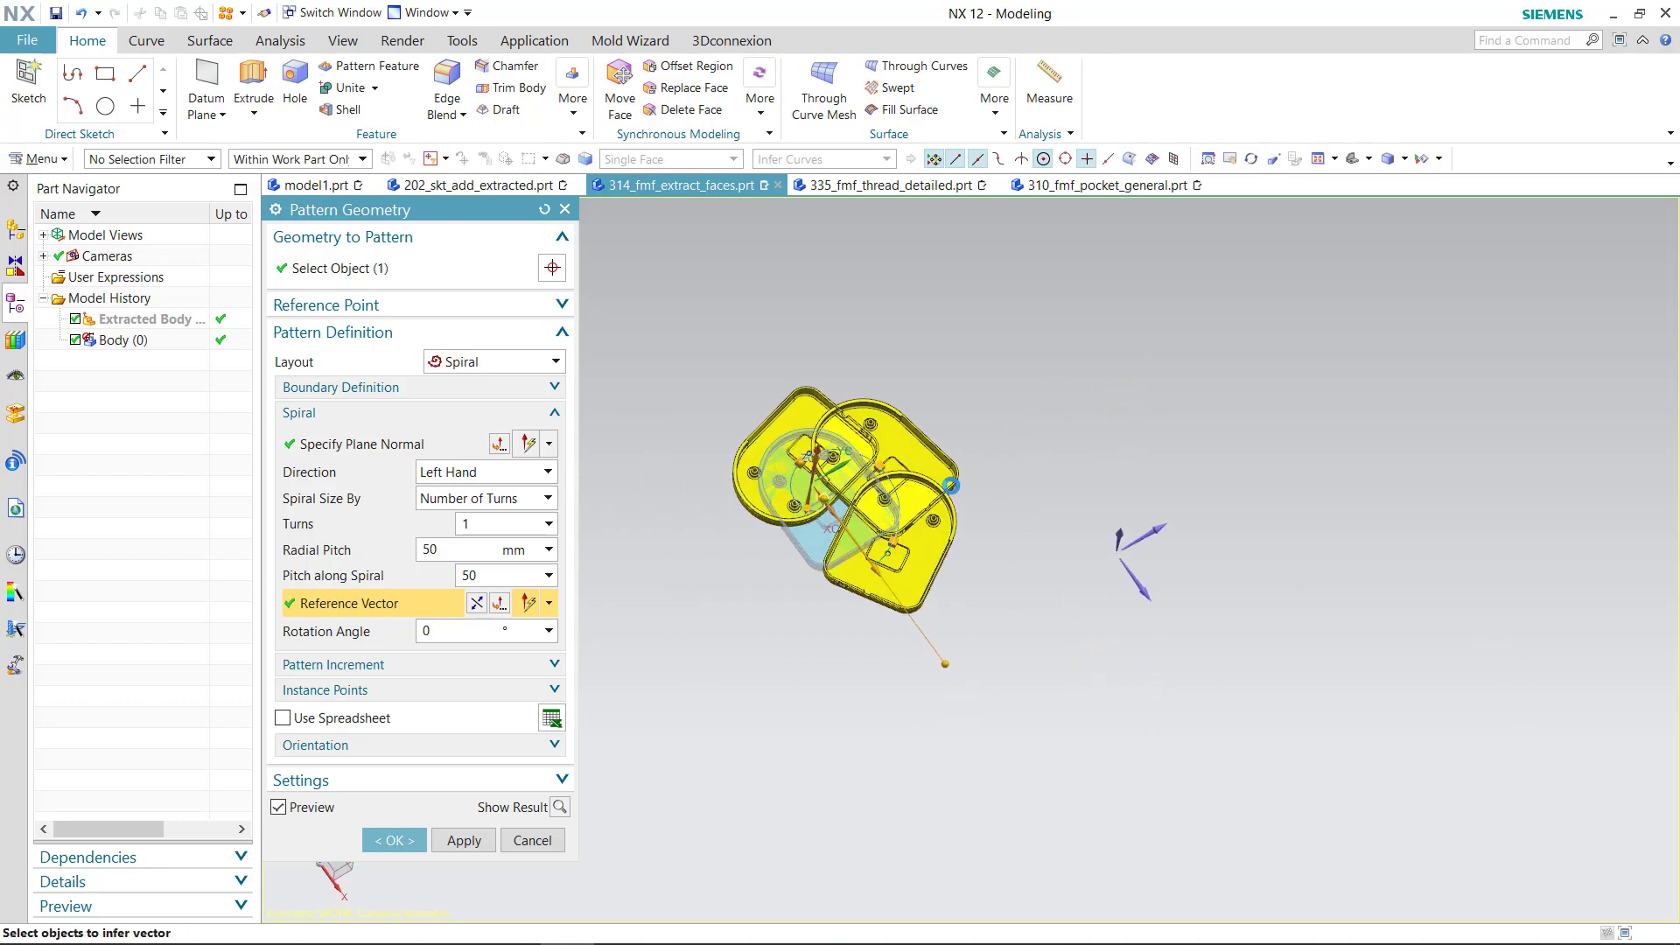
scroll(981, 607, "down", 1)
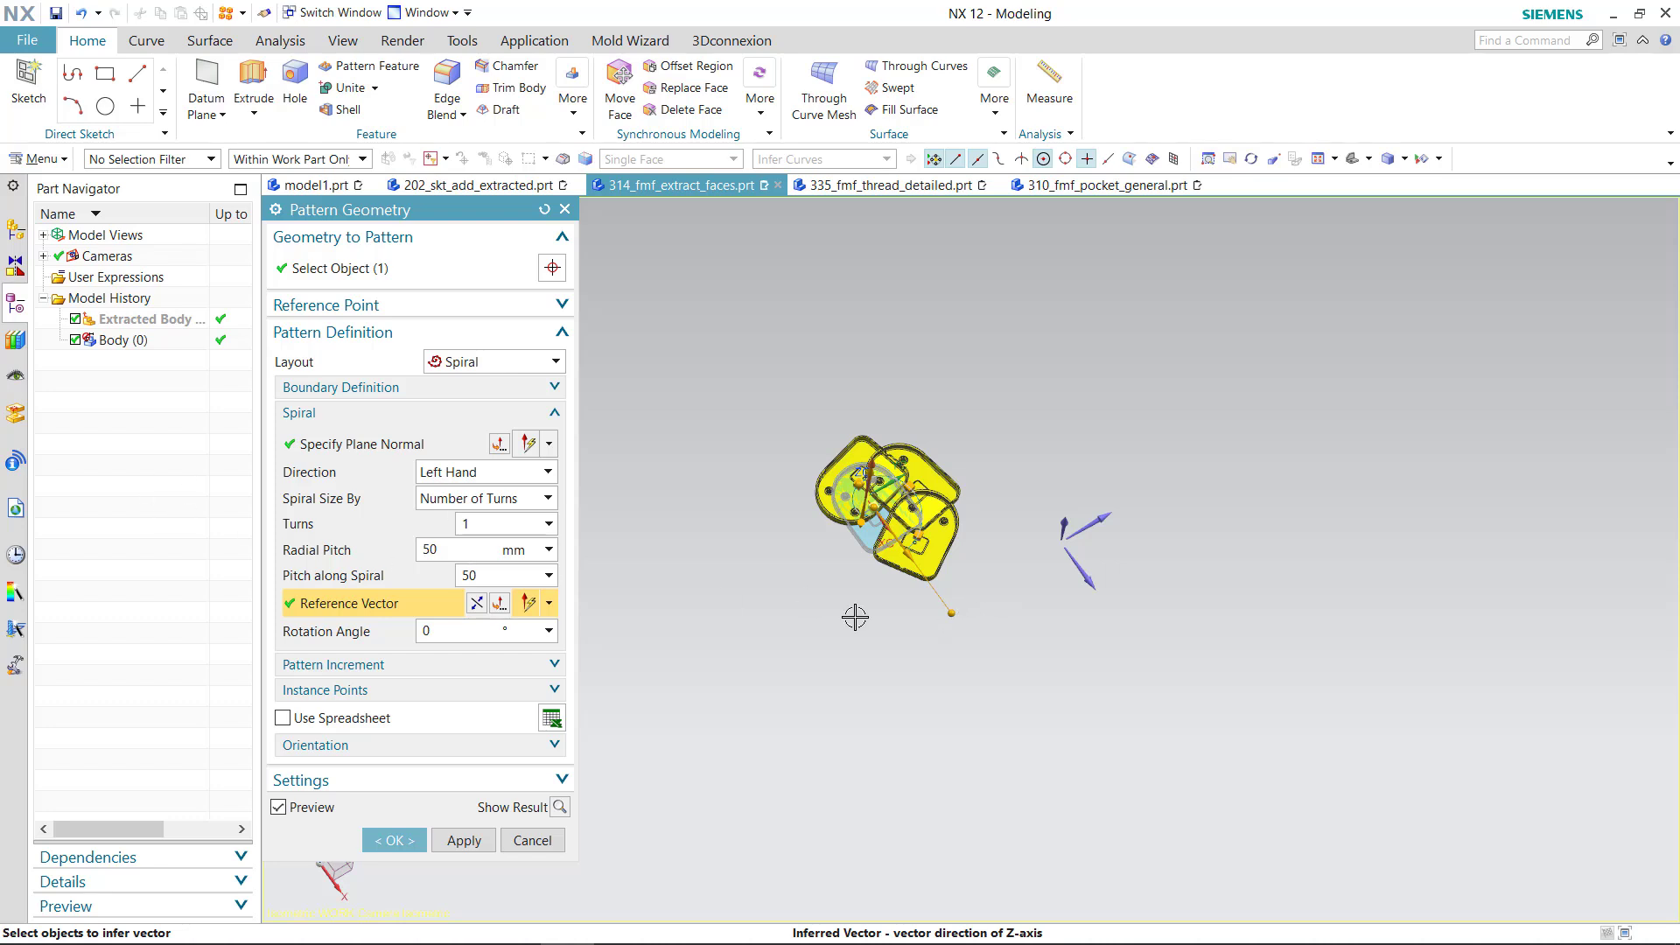
left_click_drag(950, 611, 1004, 855)
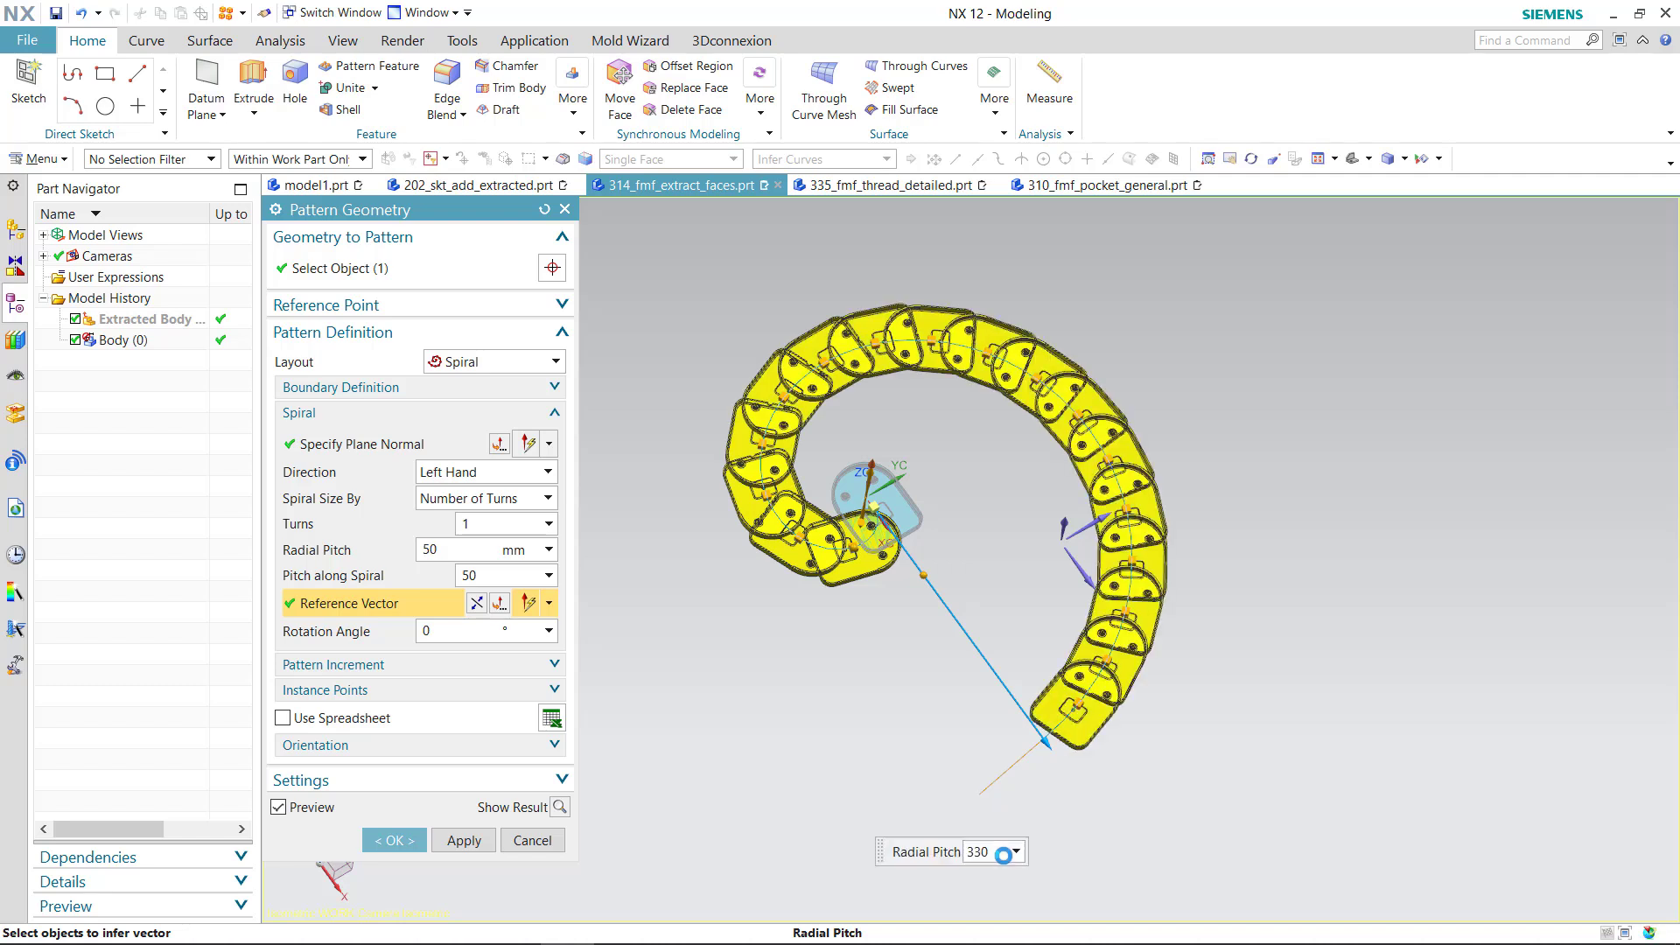
Set the spiral to 2 turns and 100 pitch along the spiral, keeping the Spiral layout
double_click(480, 524)
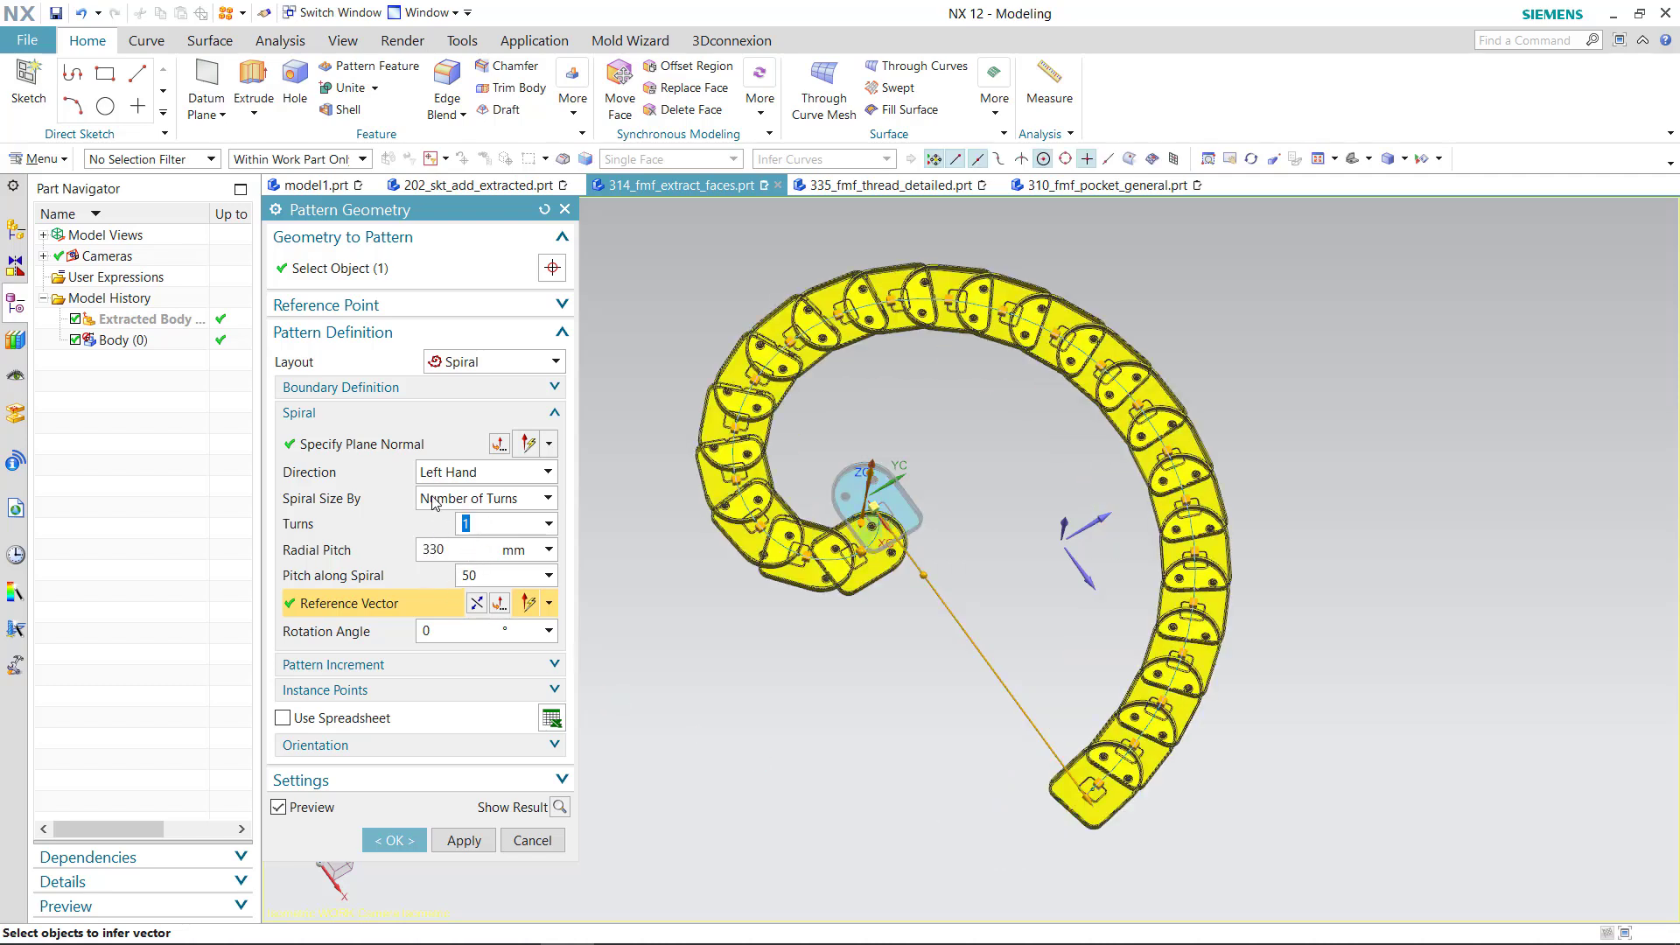
type("2")
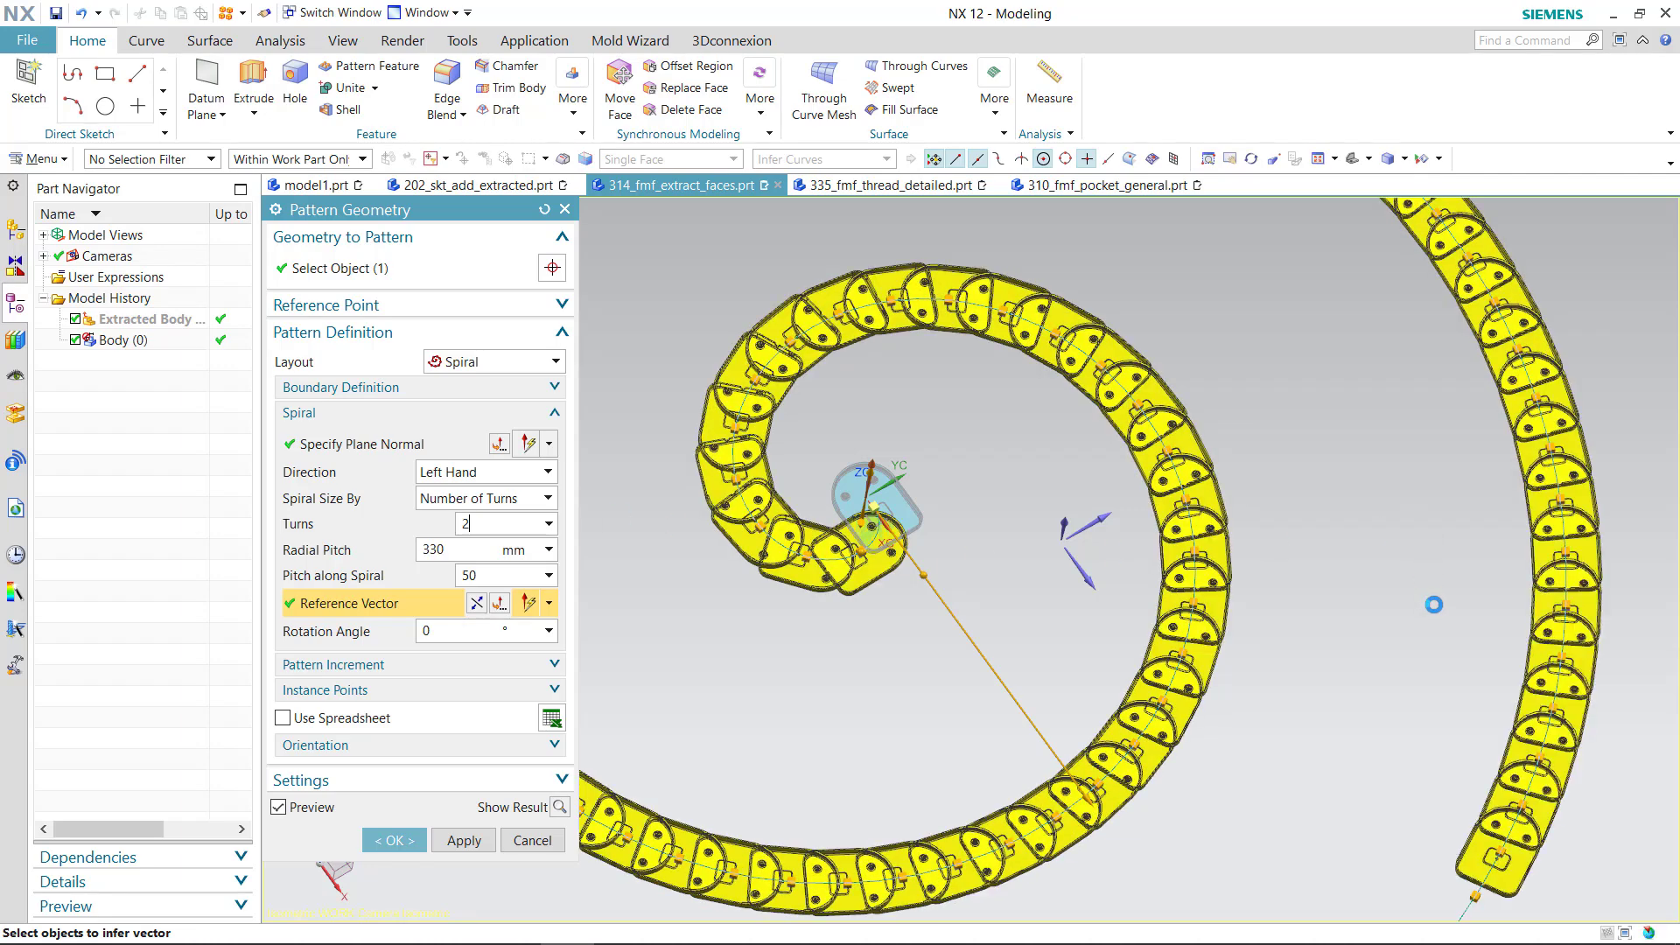
scroll(1433, 605, "down", 3)
scroll(1434, 605, "down", 2)
scroll(1433, 607, "up", 1)
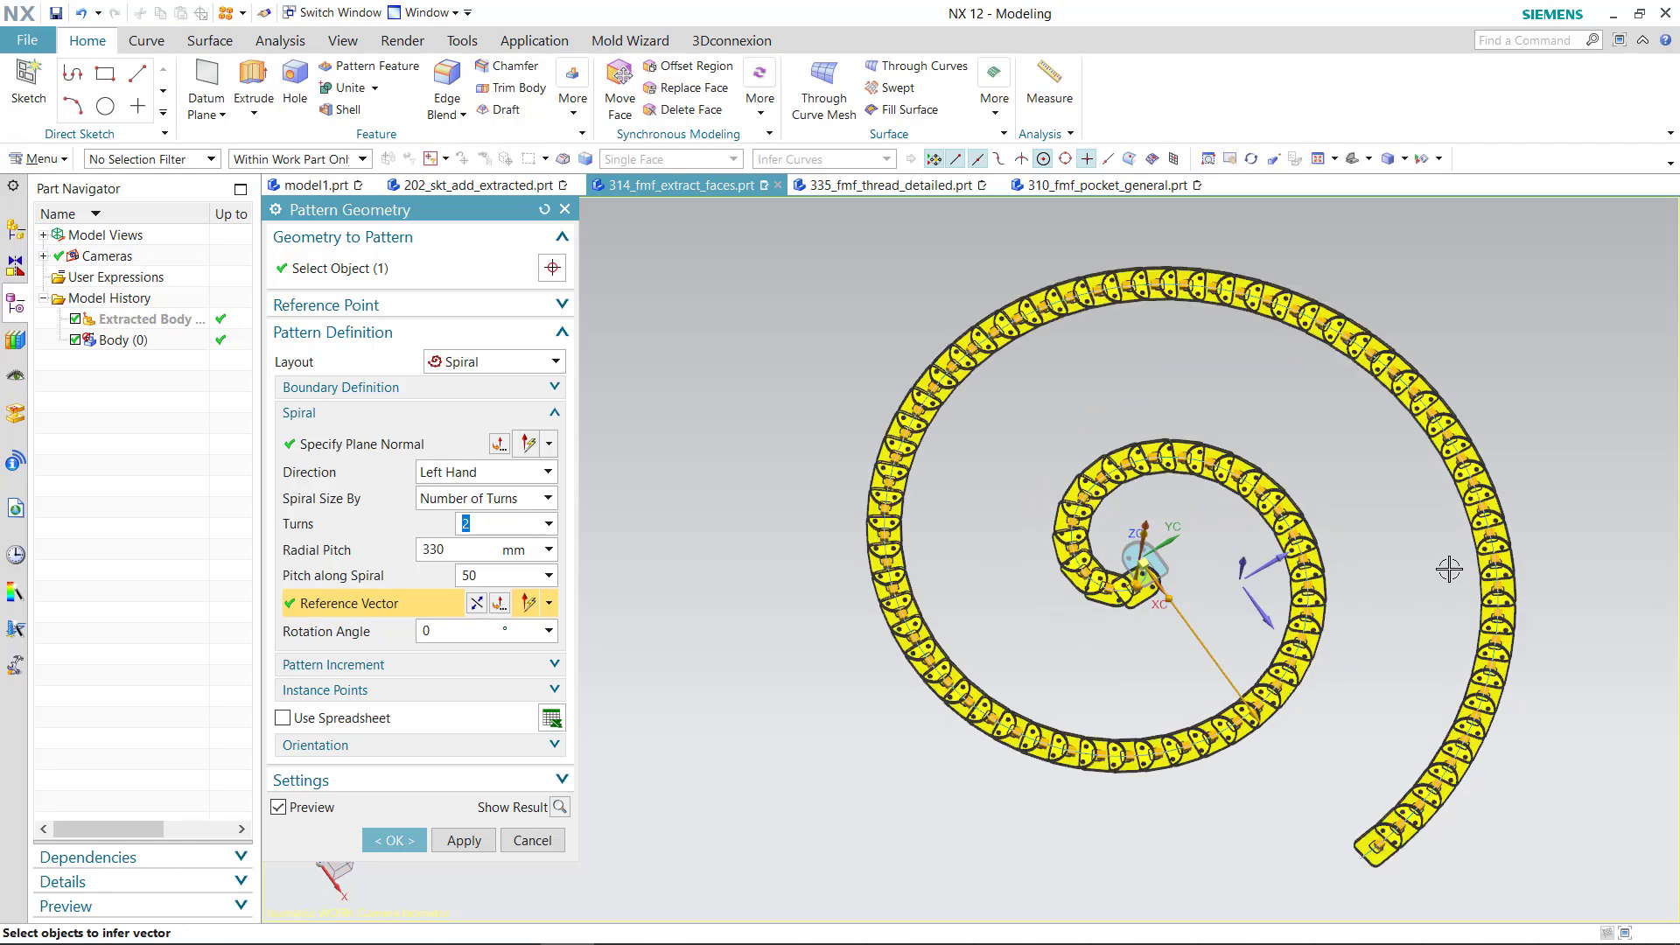
left_click(518, 577)
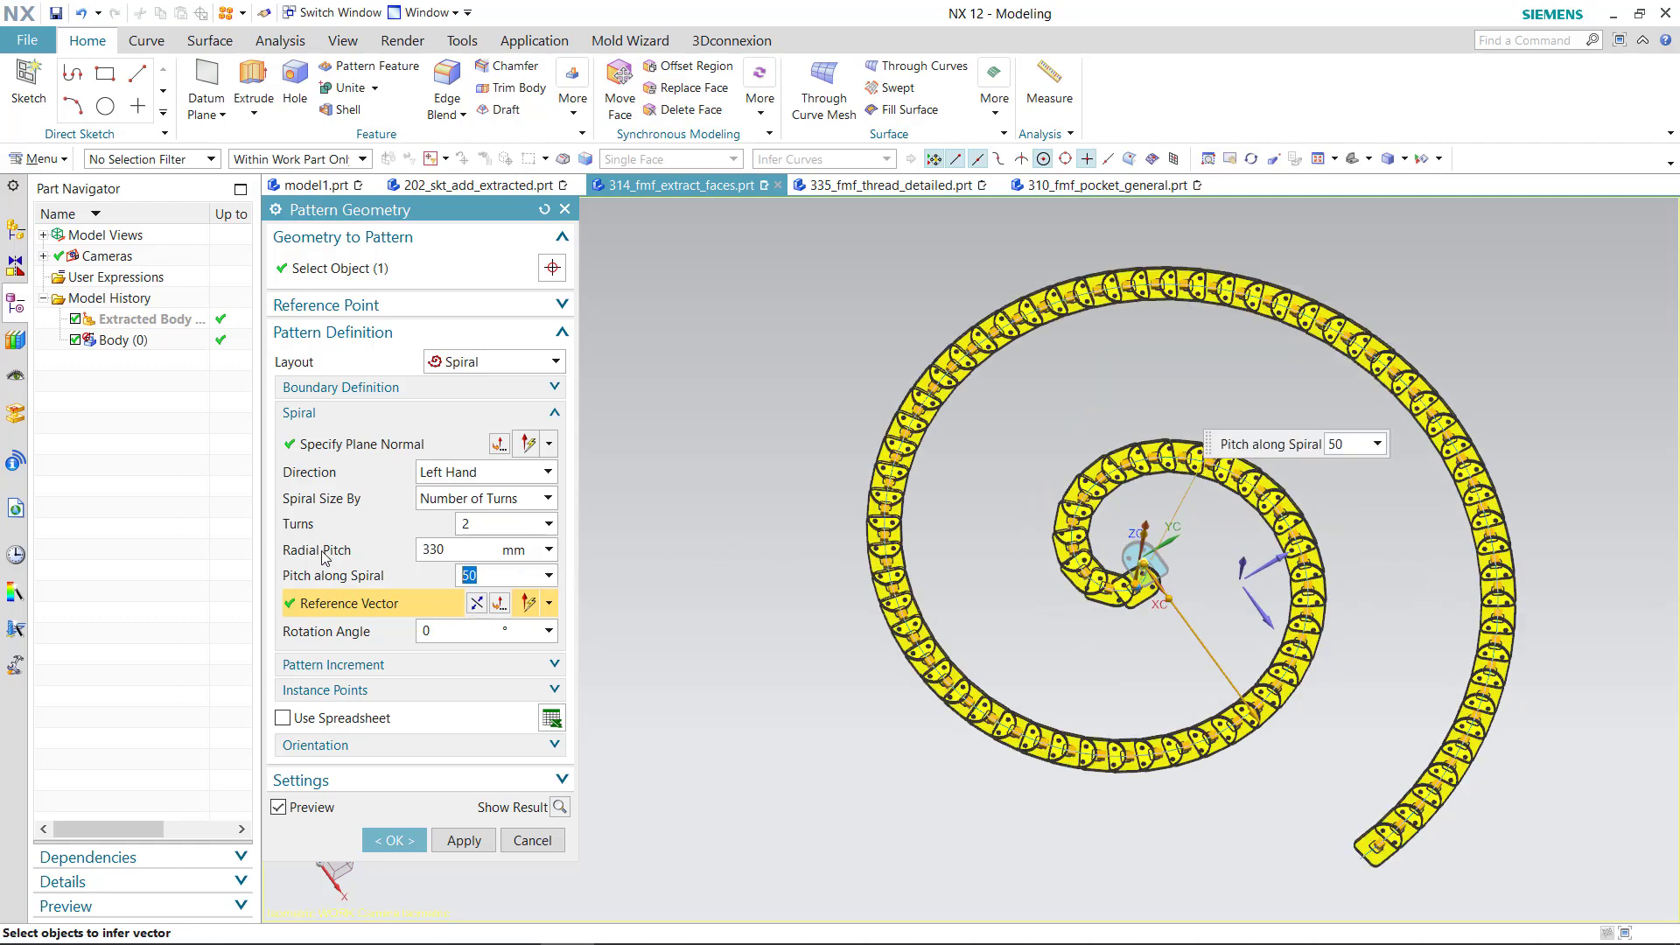
type("100")
key("Return")
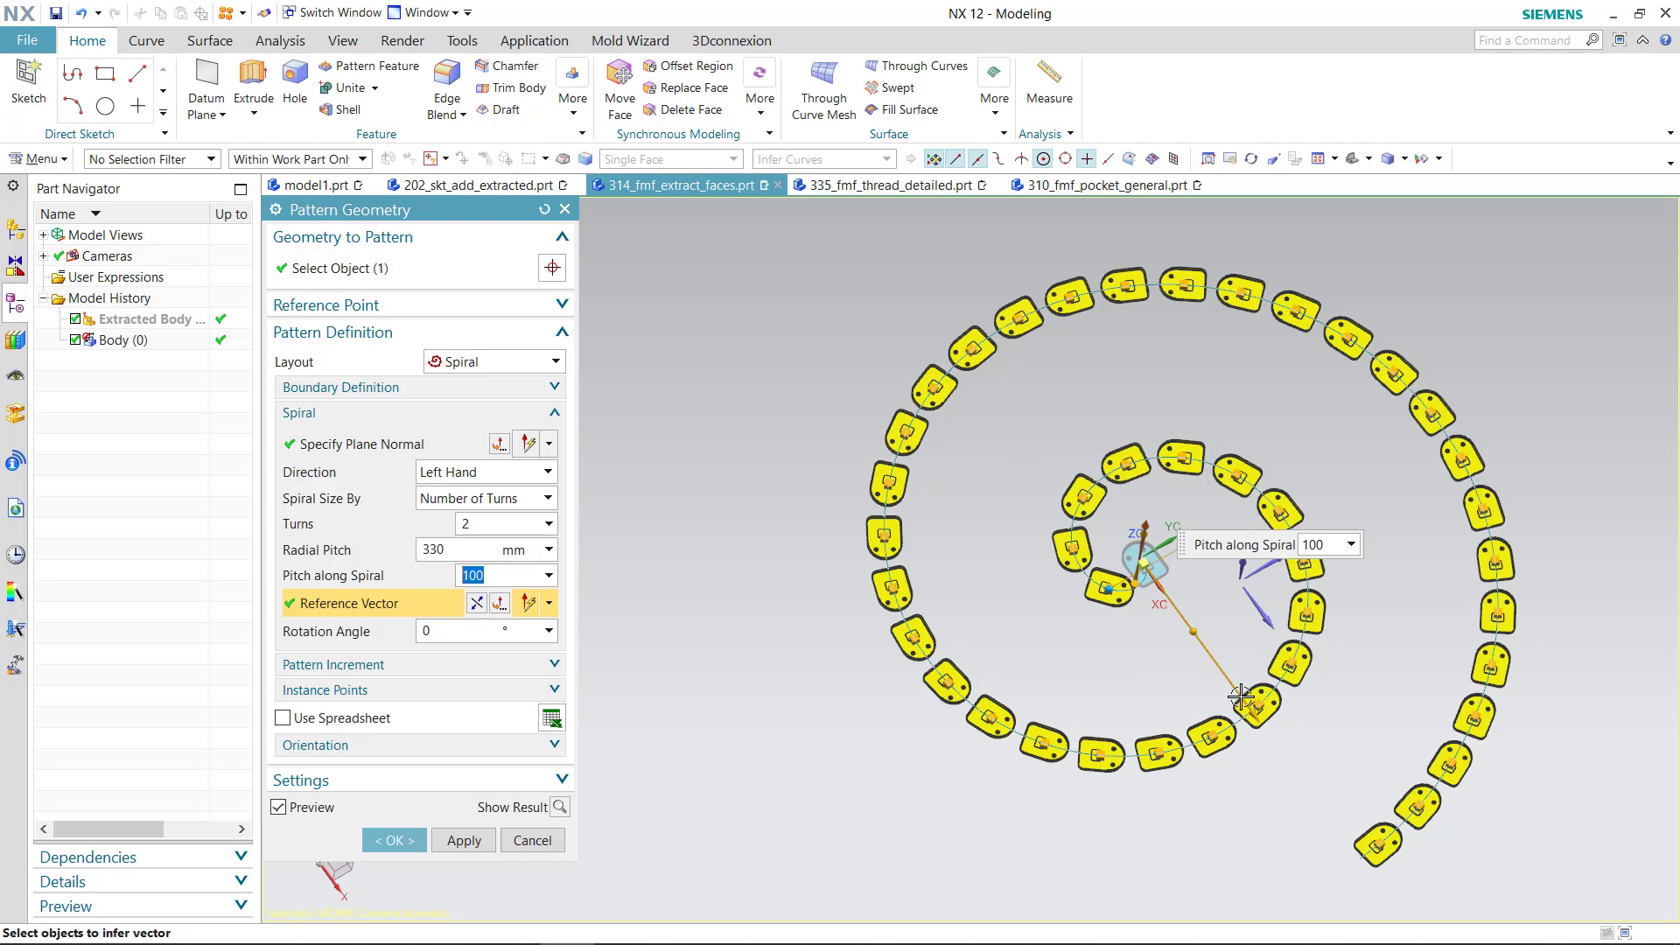
left_click(487, 362)
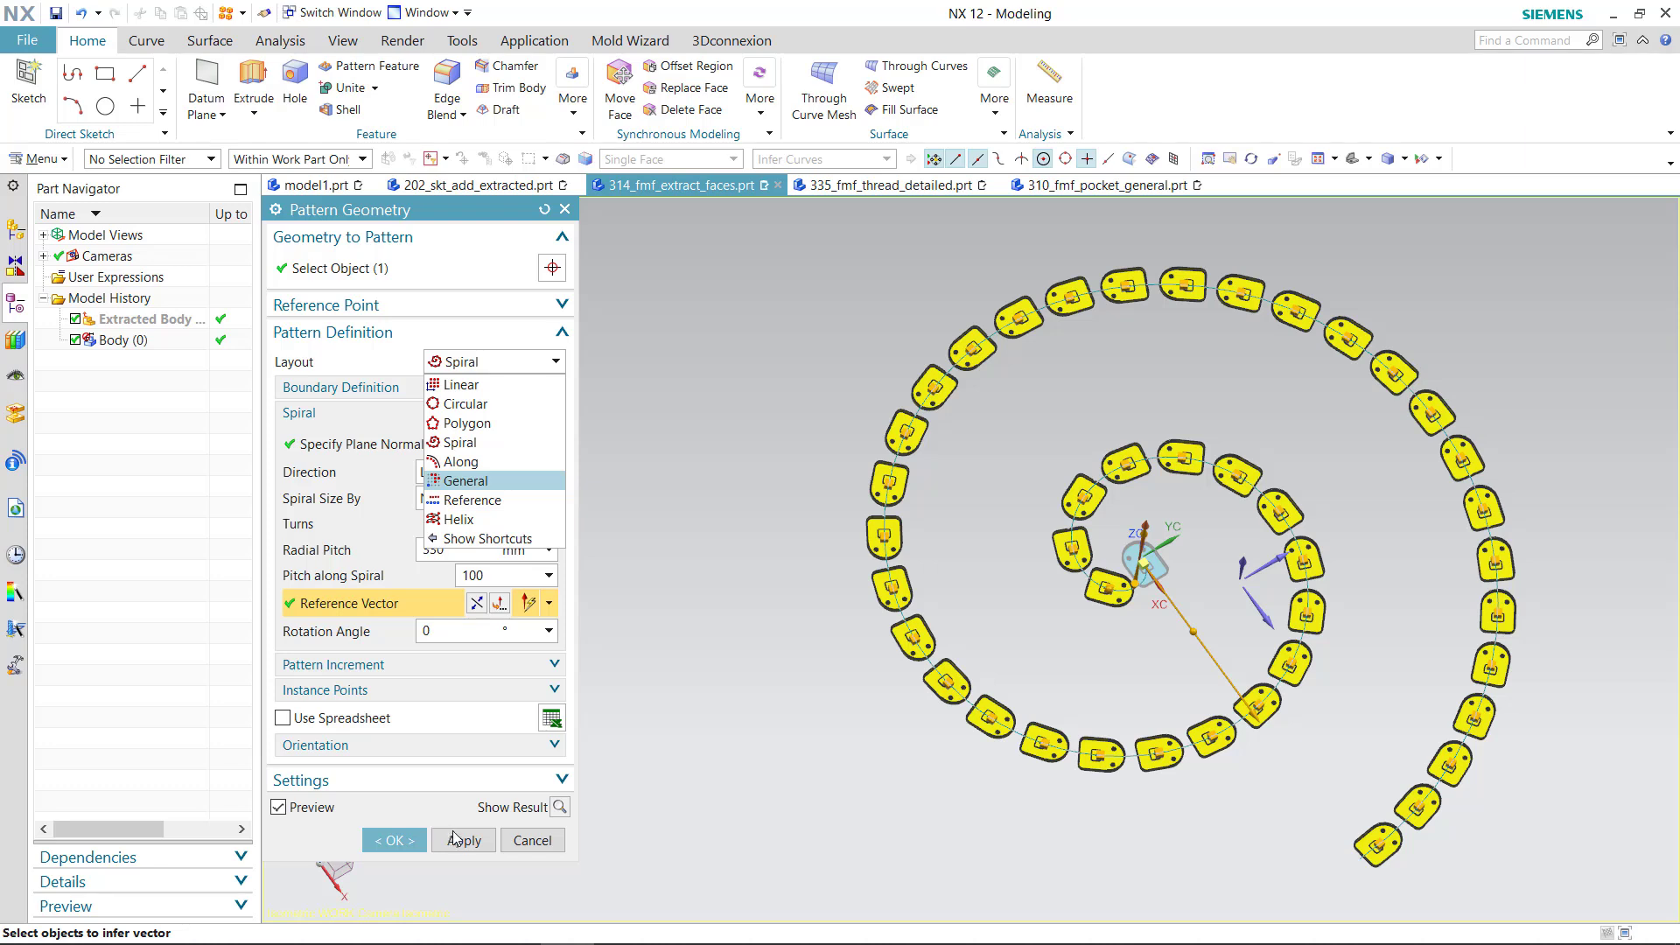
left_click(530, 844)
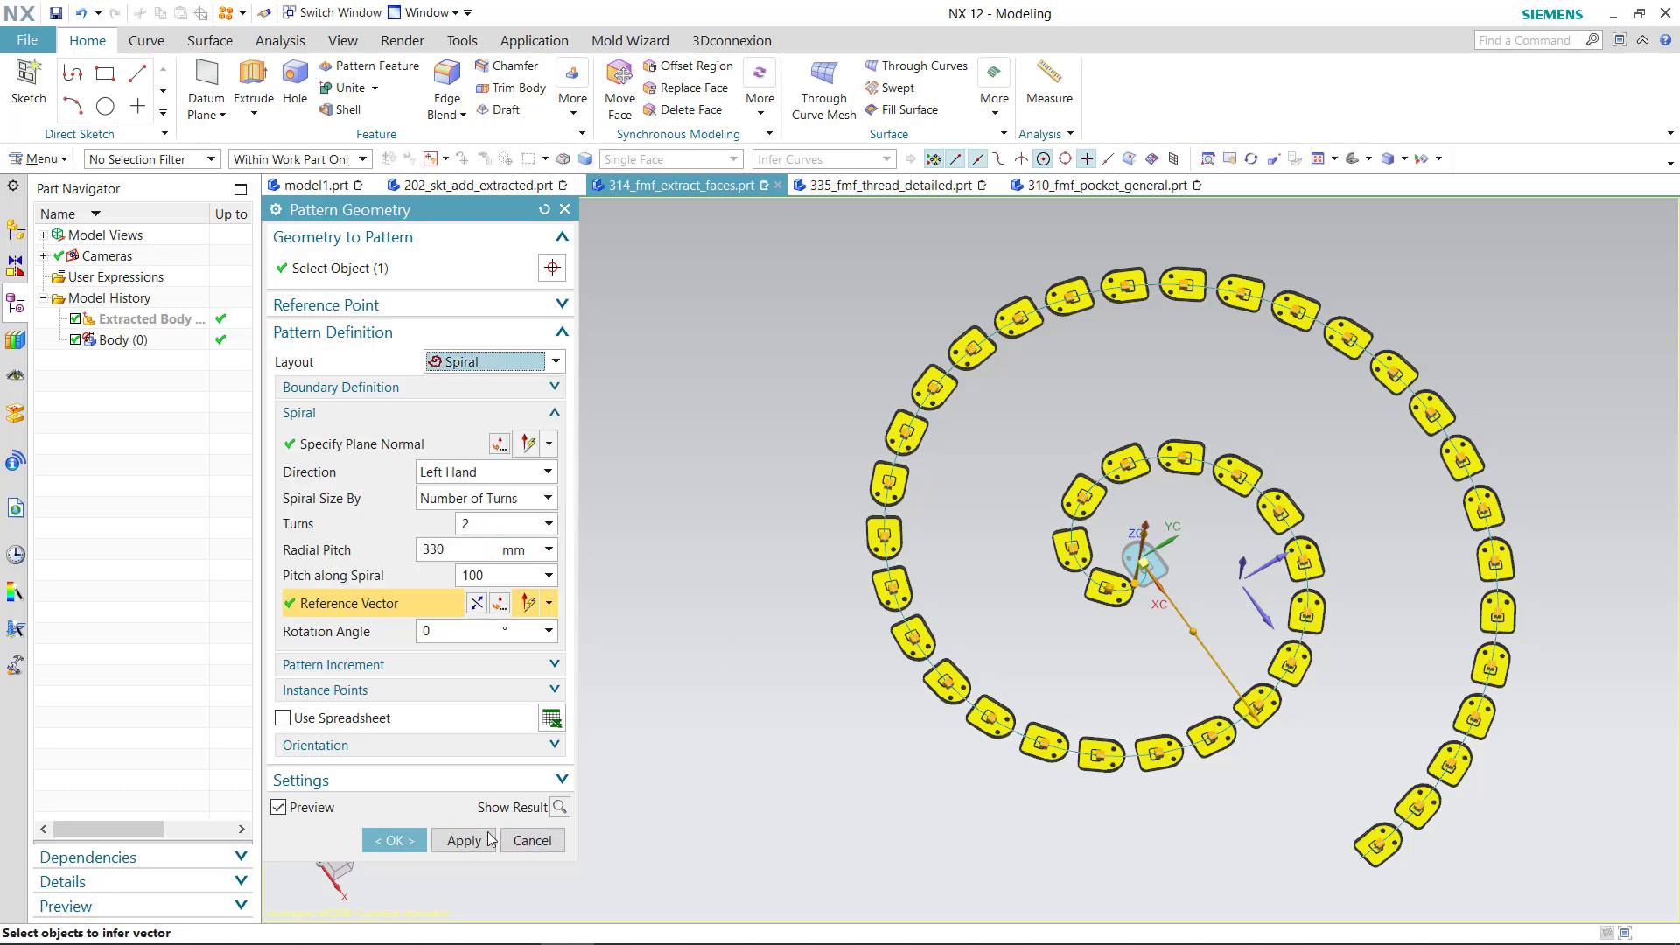
Cancel the spiral Pattern Geometry without creating it
left_click(530, 841)
scroll(1094, 481, "down", 2)
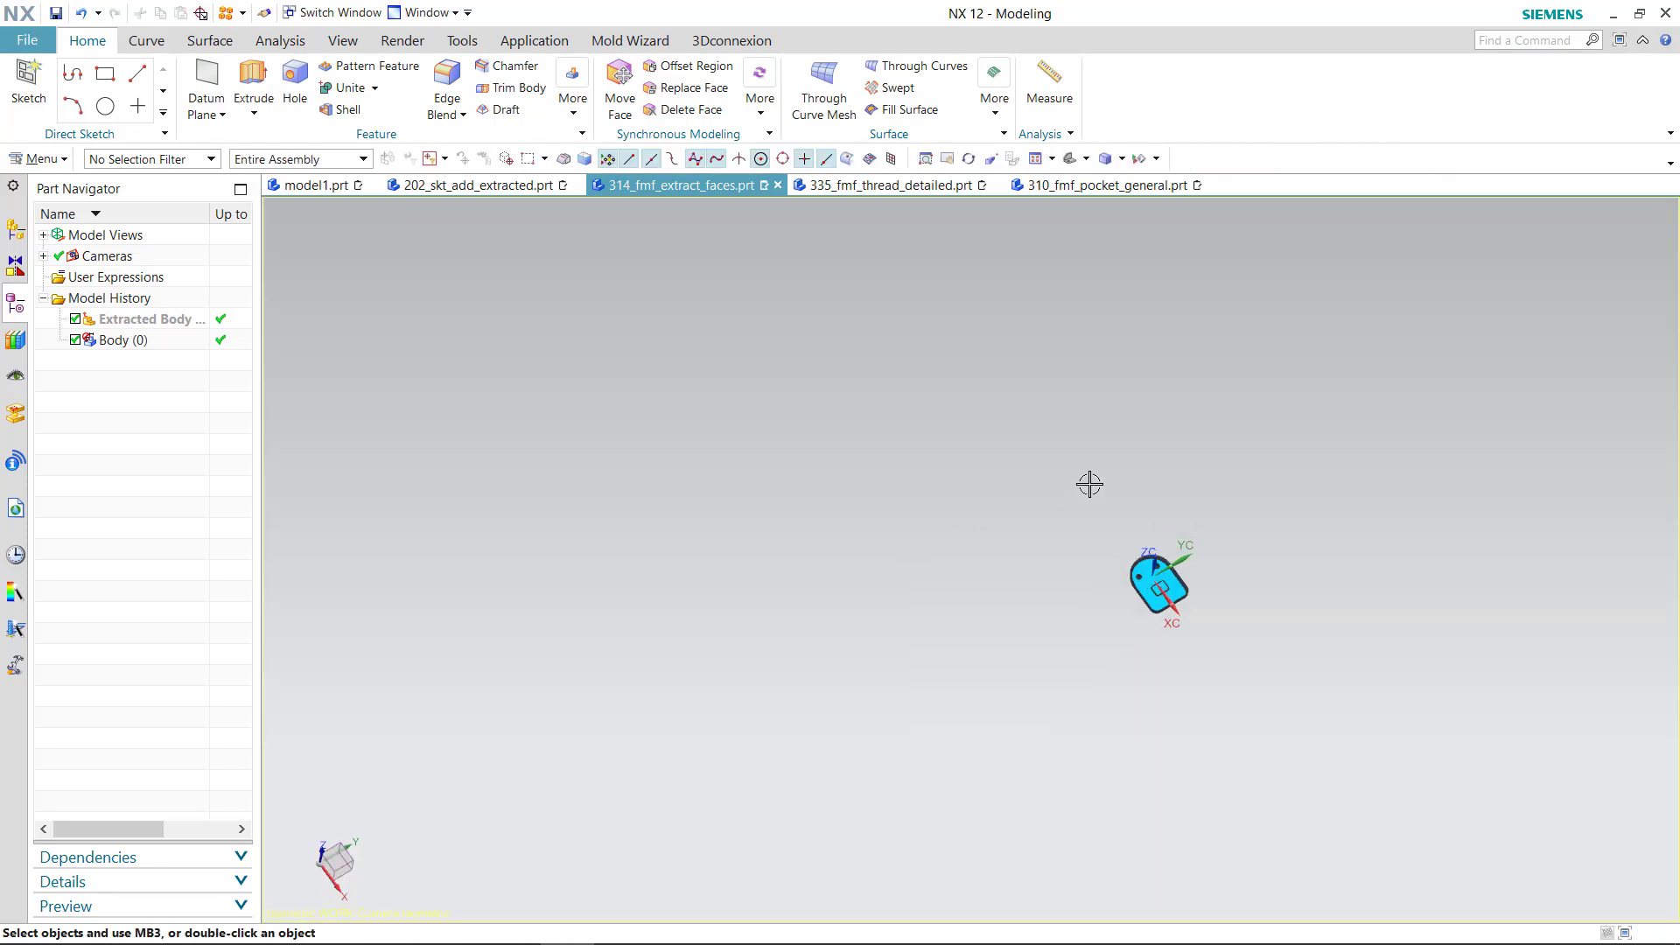
scroll(1093, 486, "down", 3)
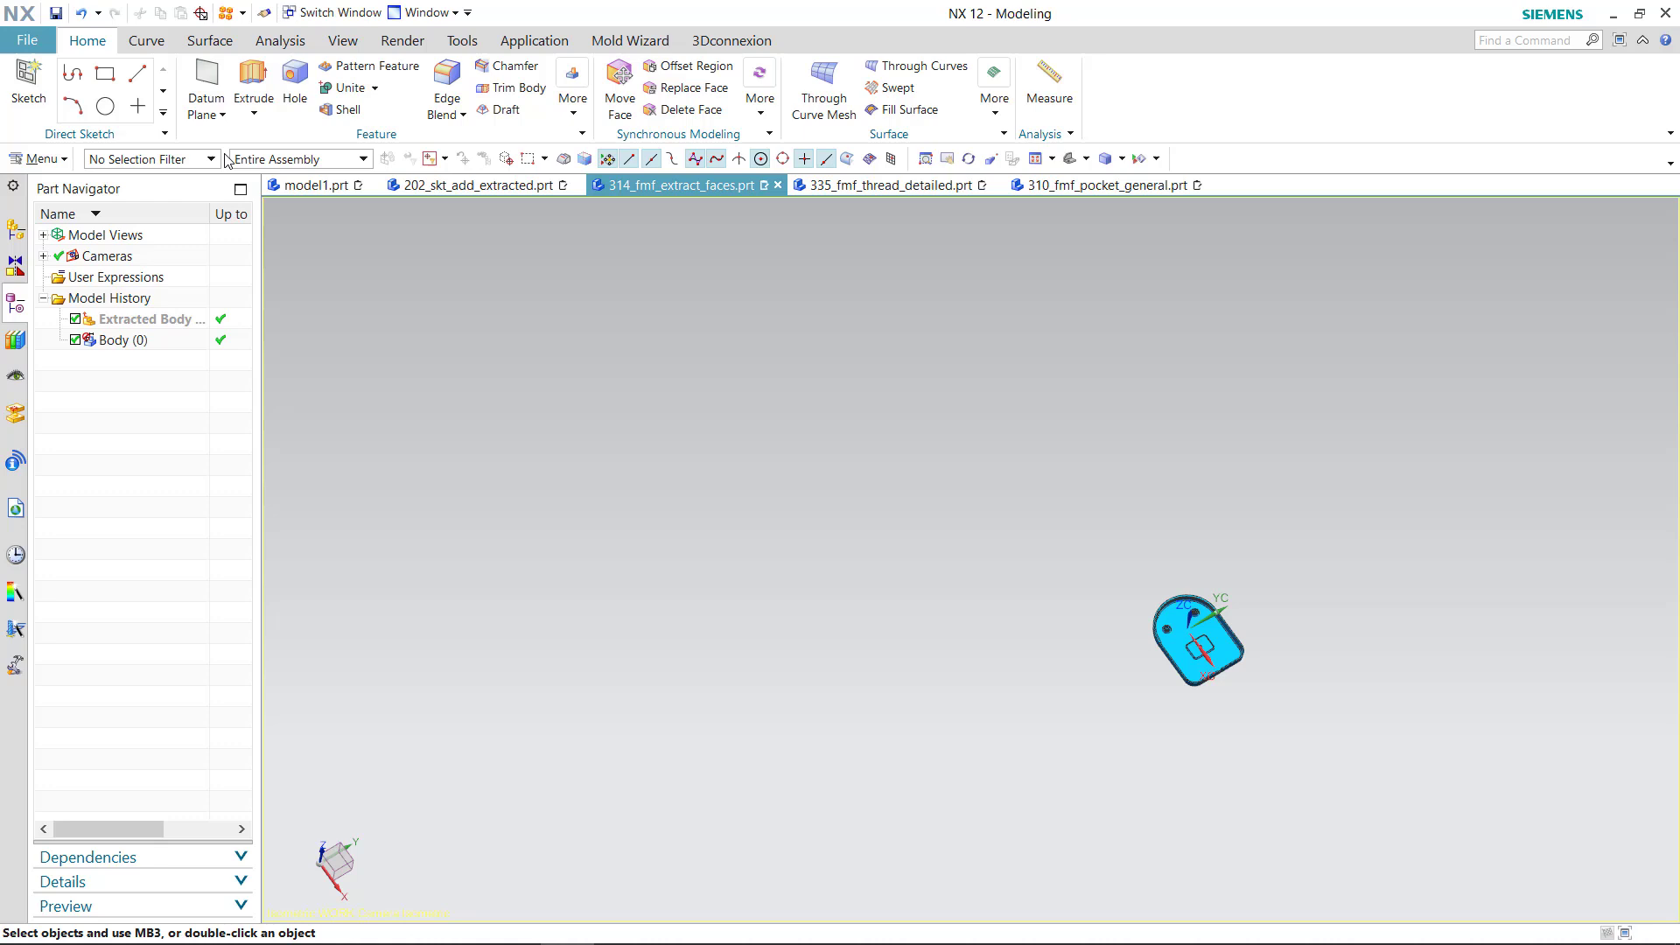
Draw a five-point Studio Spline sweeping away from the tray body
left_click(146, 41)
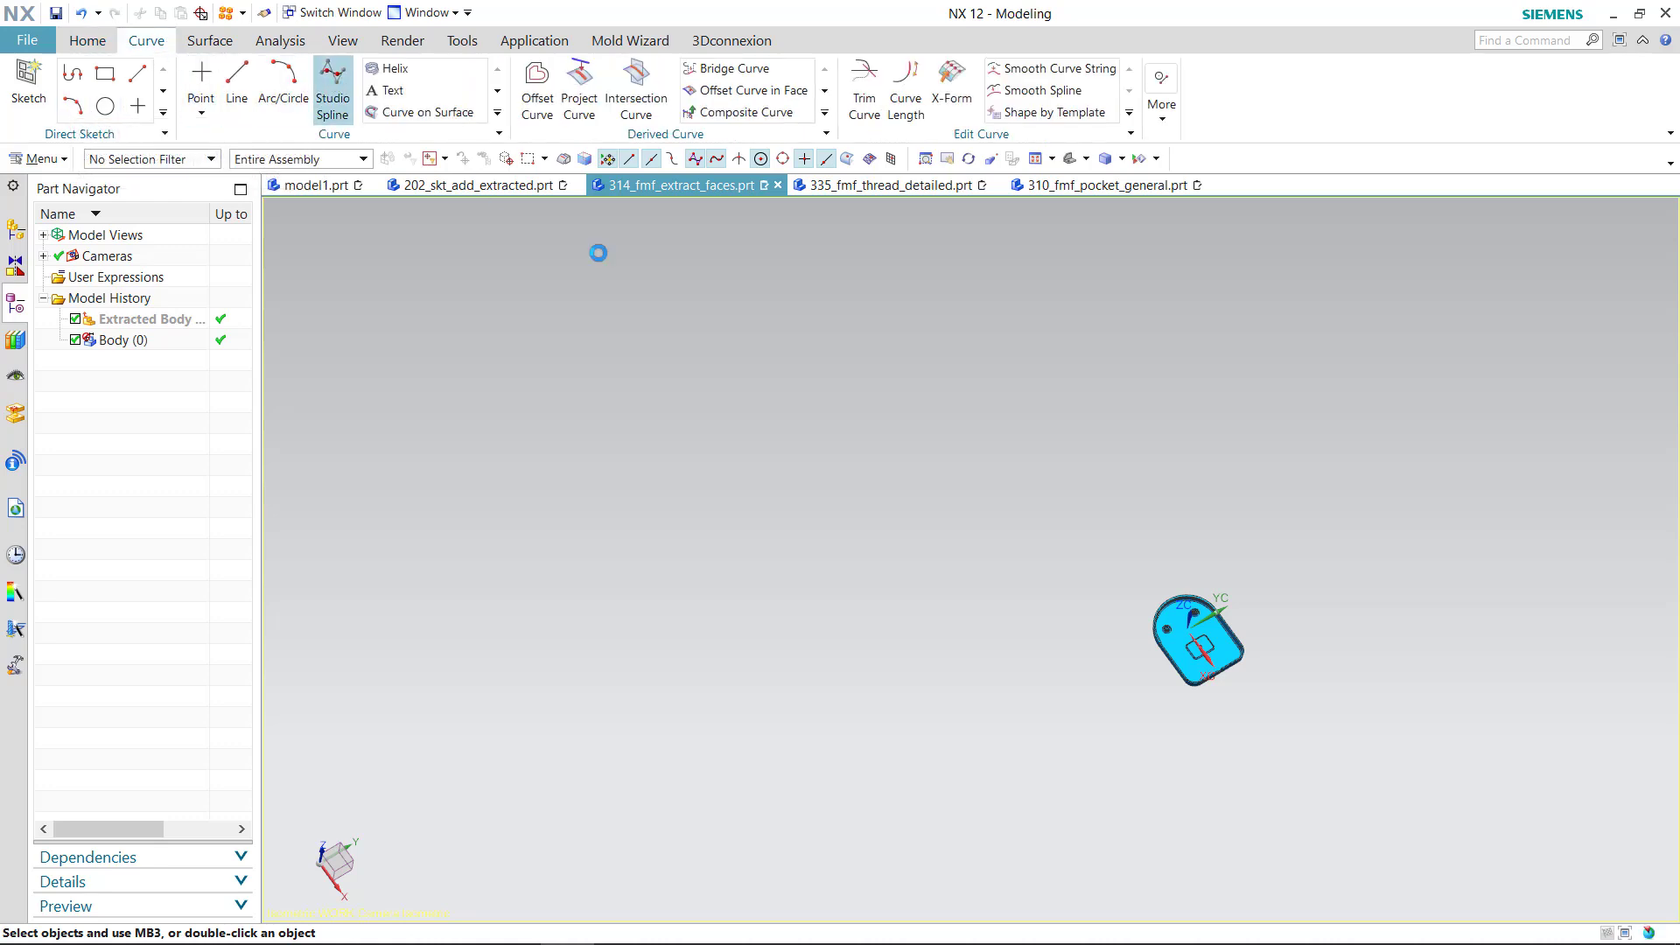
middle_click_drag(1261, 645, 1201, 669, "shift")
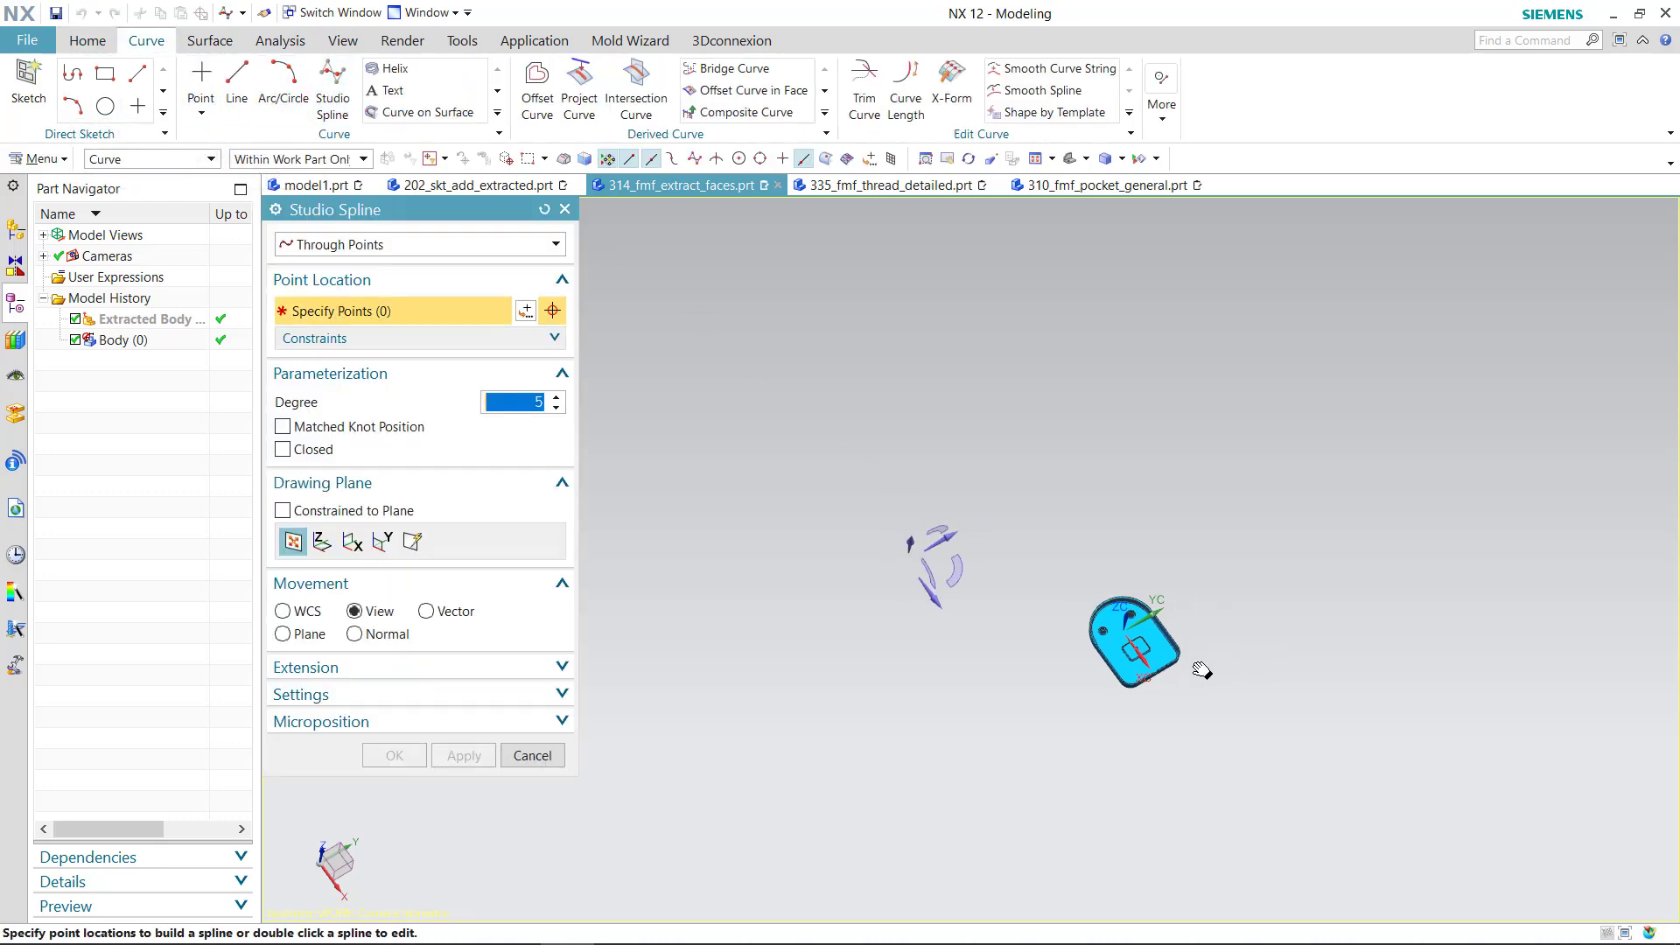
left_click(926, 577)
left_click(1052, 596)
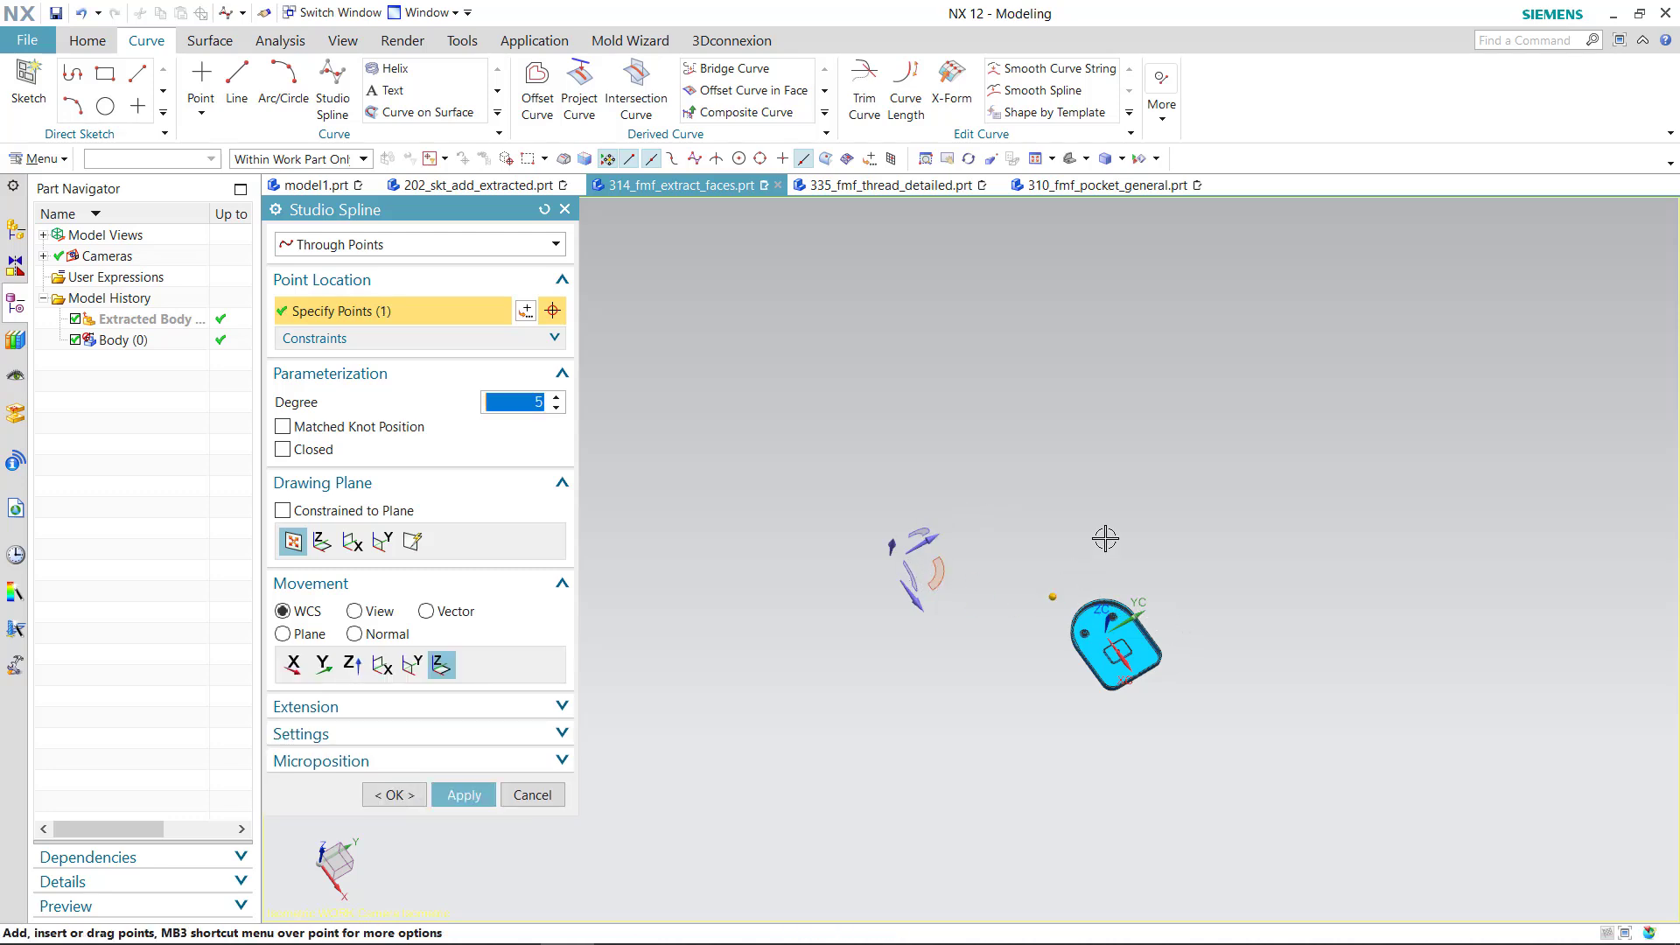
left_click(1139, 506)
left_click(1305, 456)
left_click(1593, 387)
middle_click_drag(1321, 556, 1099, 564, "shift")
left_click(1565, 299)
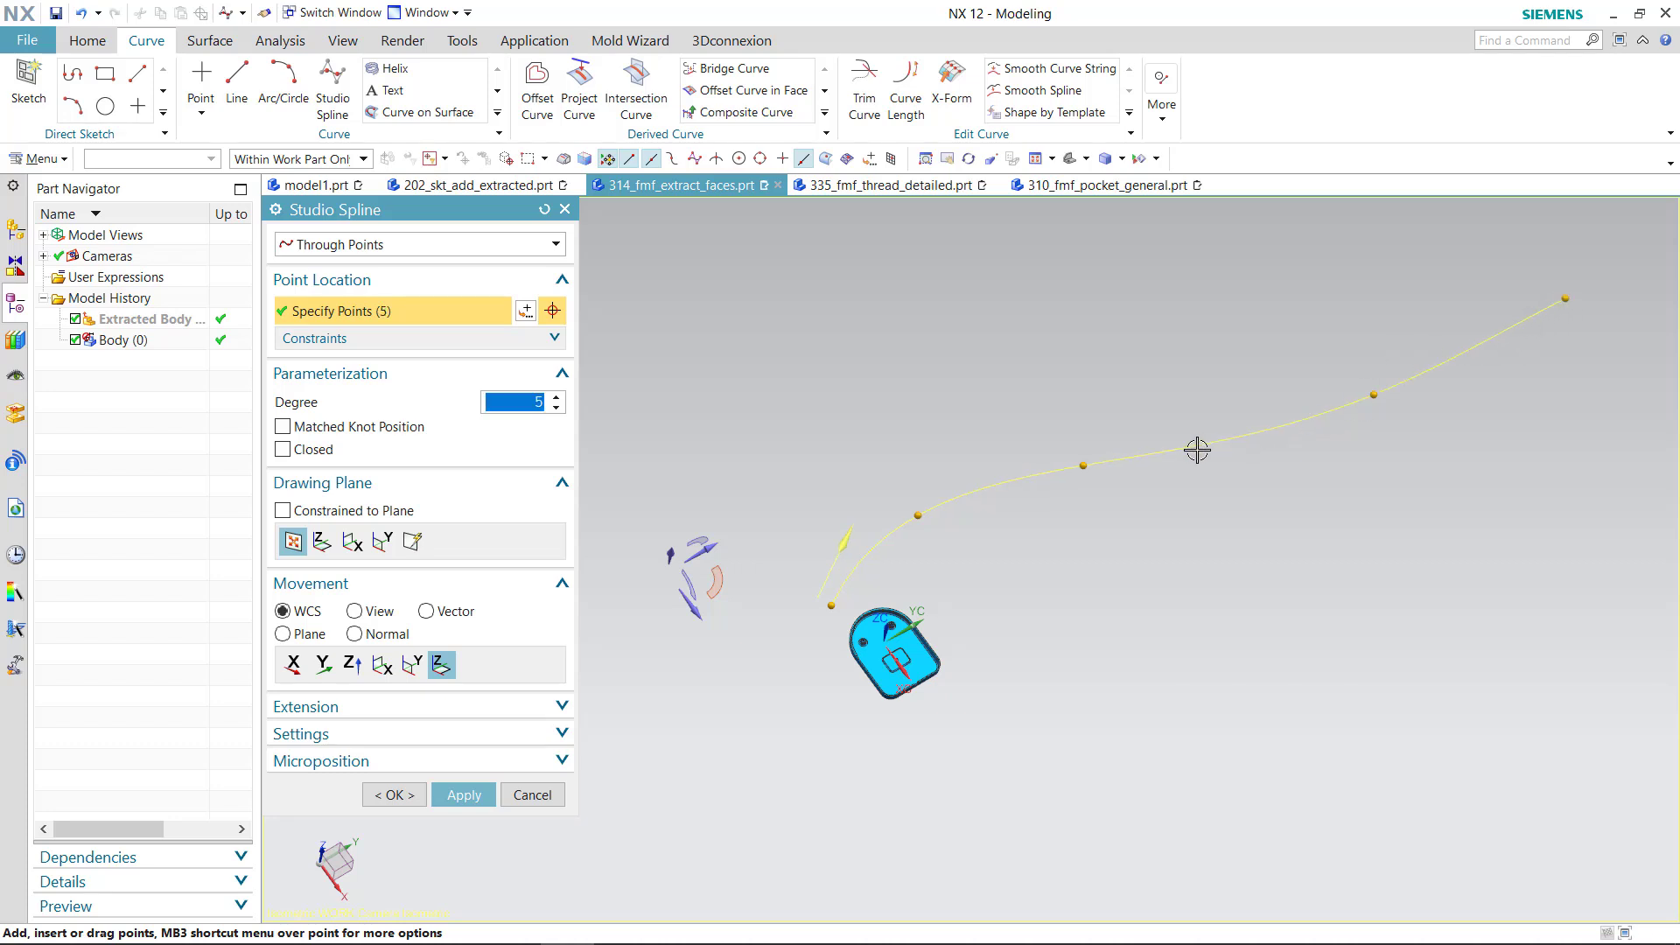
middle_click(1226, 571)
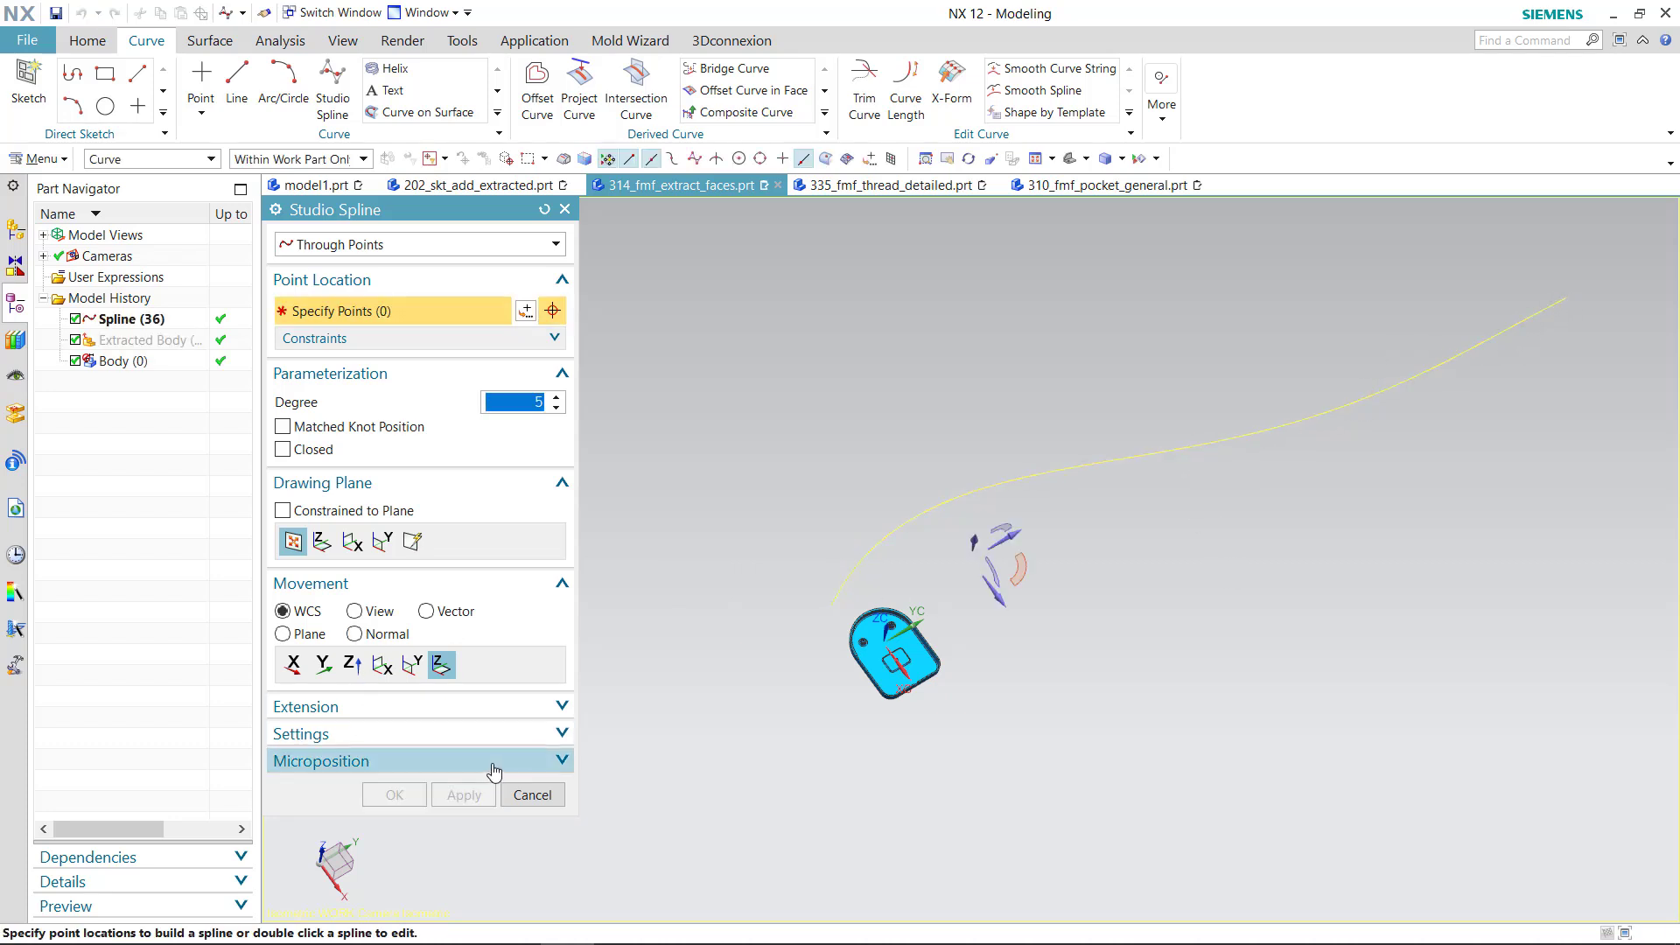
left_click(532, 795)
middle_click_drag(638, 697, 655, 632)
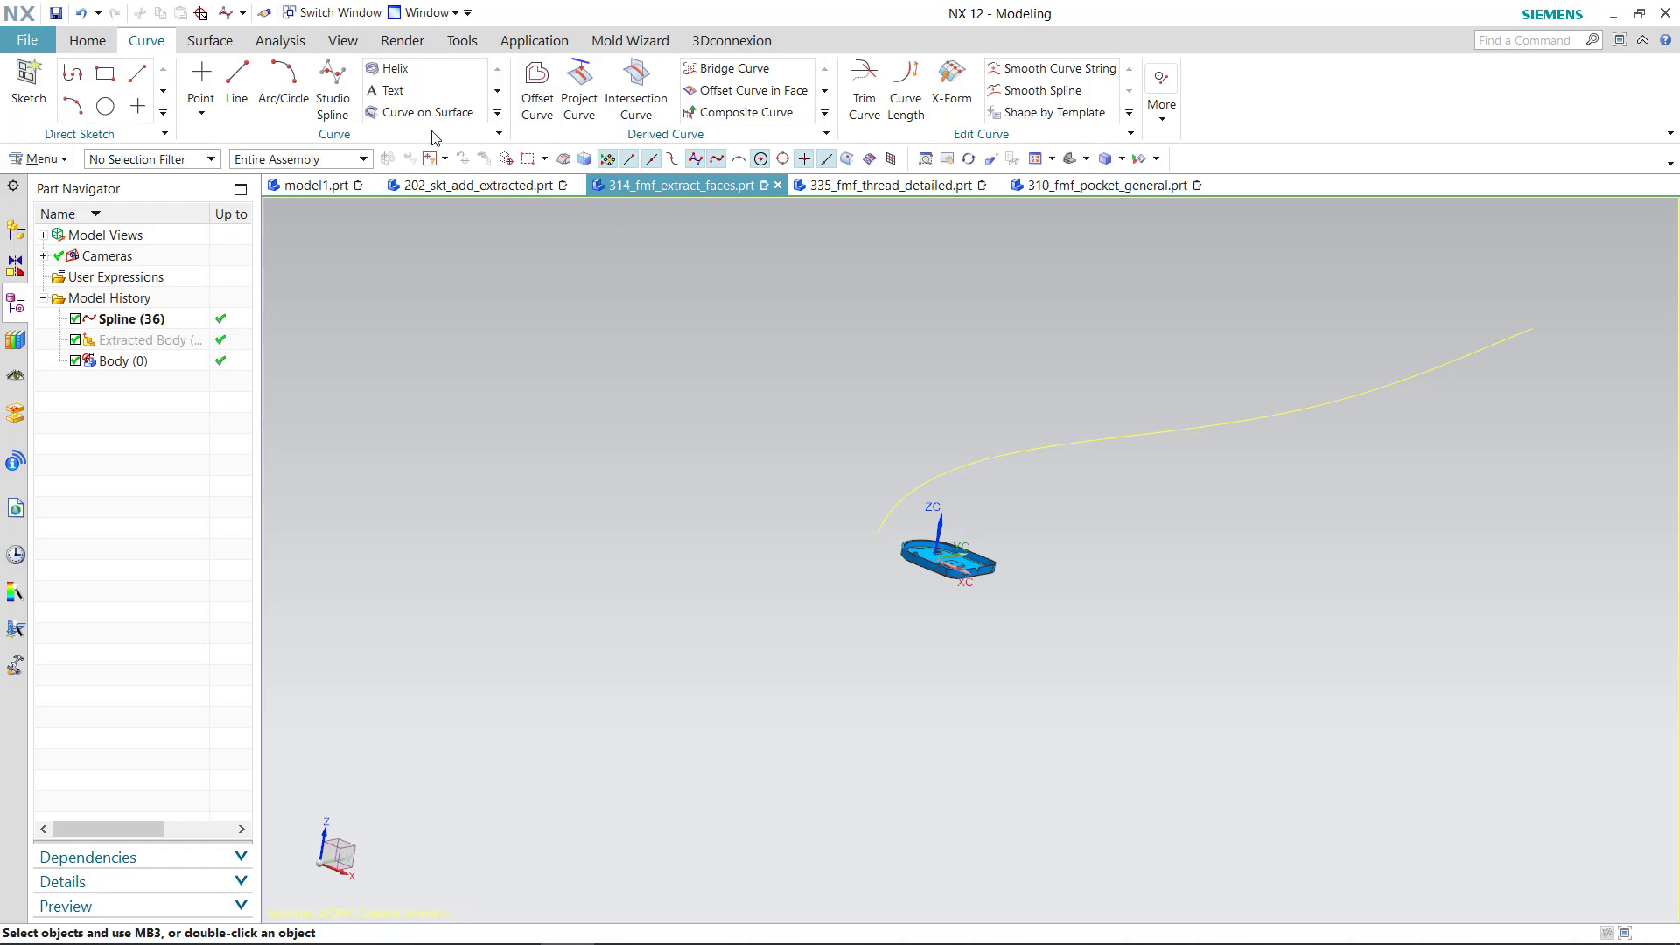
Start a new Pattern Geometry of the tray body with an Along layout on the spline
left_click(85, 41)
left_click(578, 122)
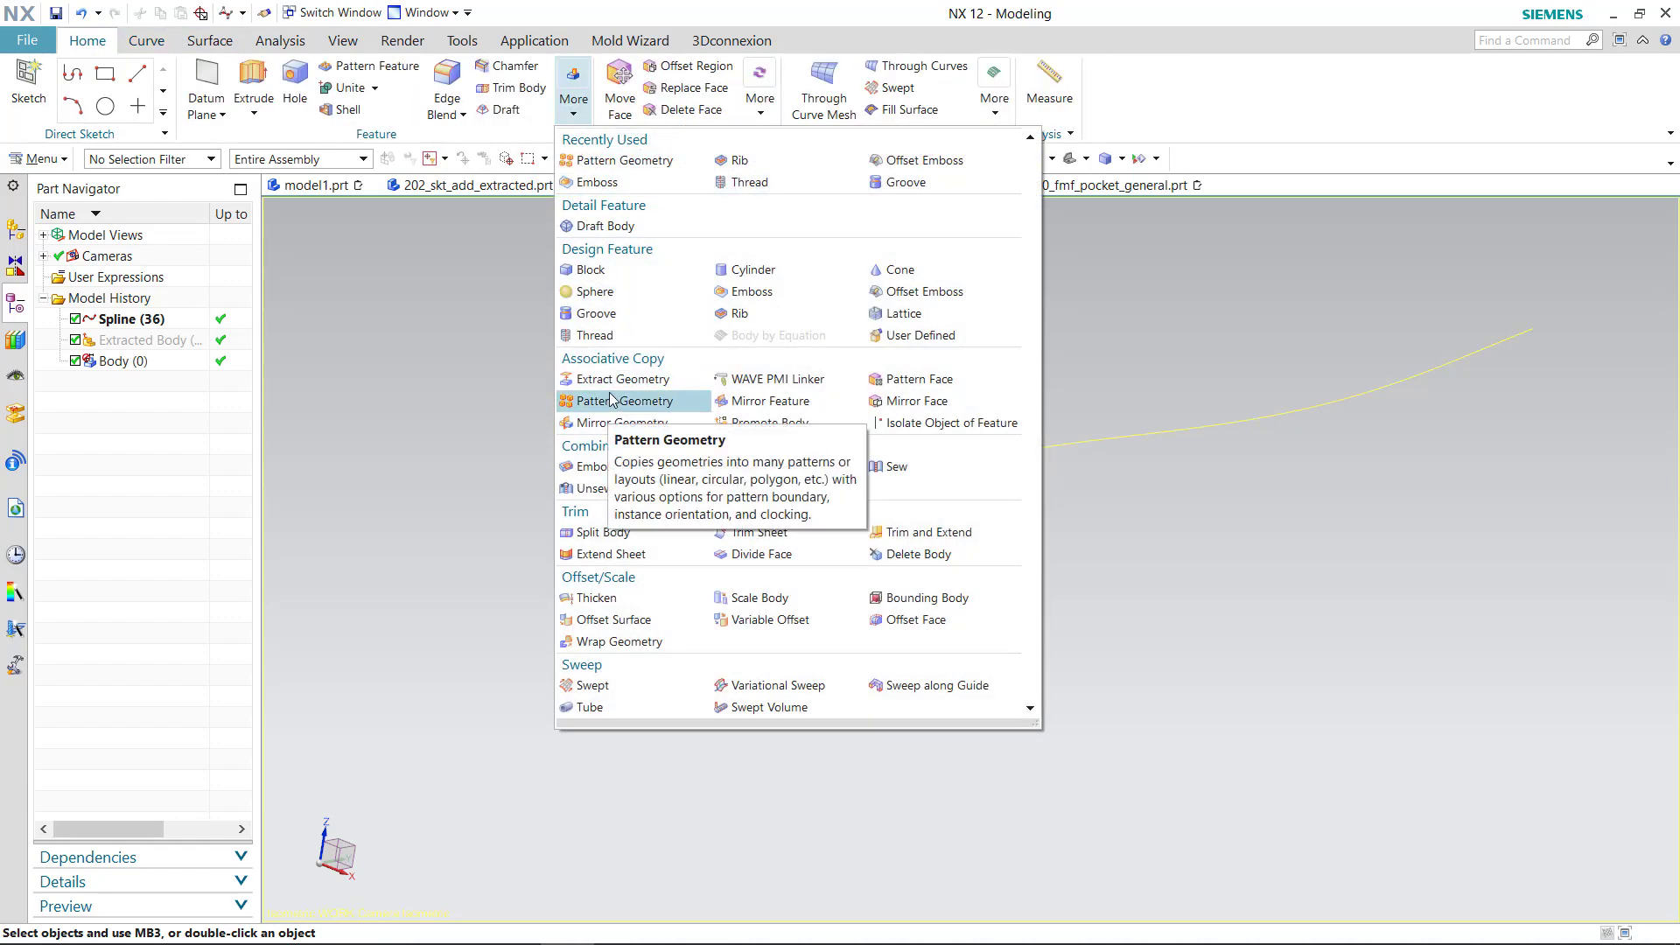
left_click(611, 399)
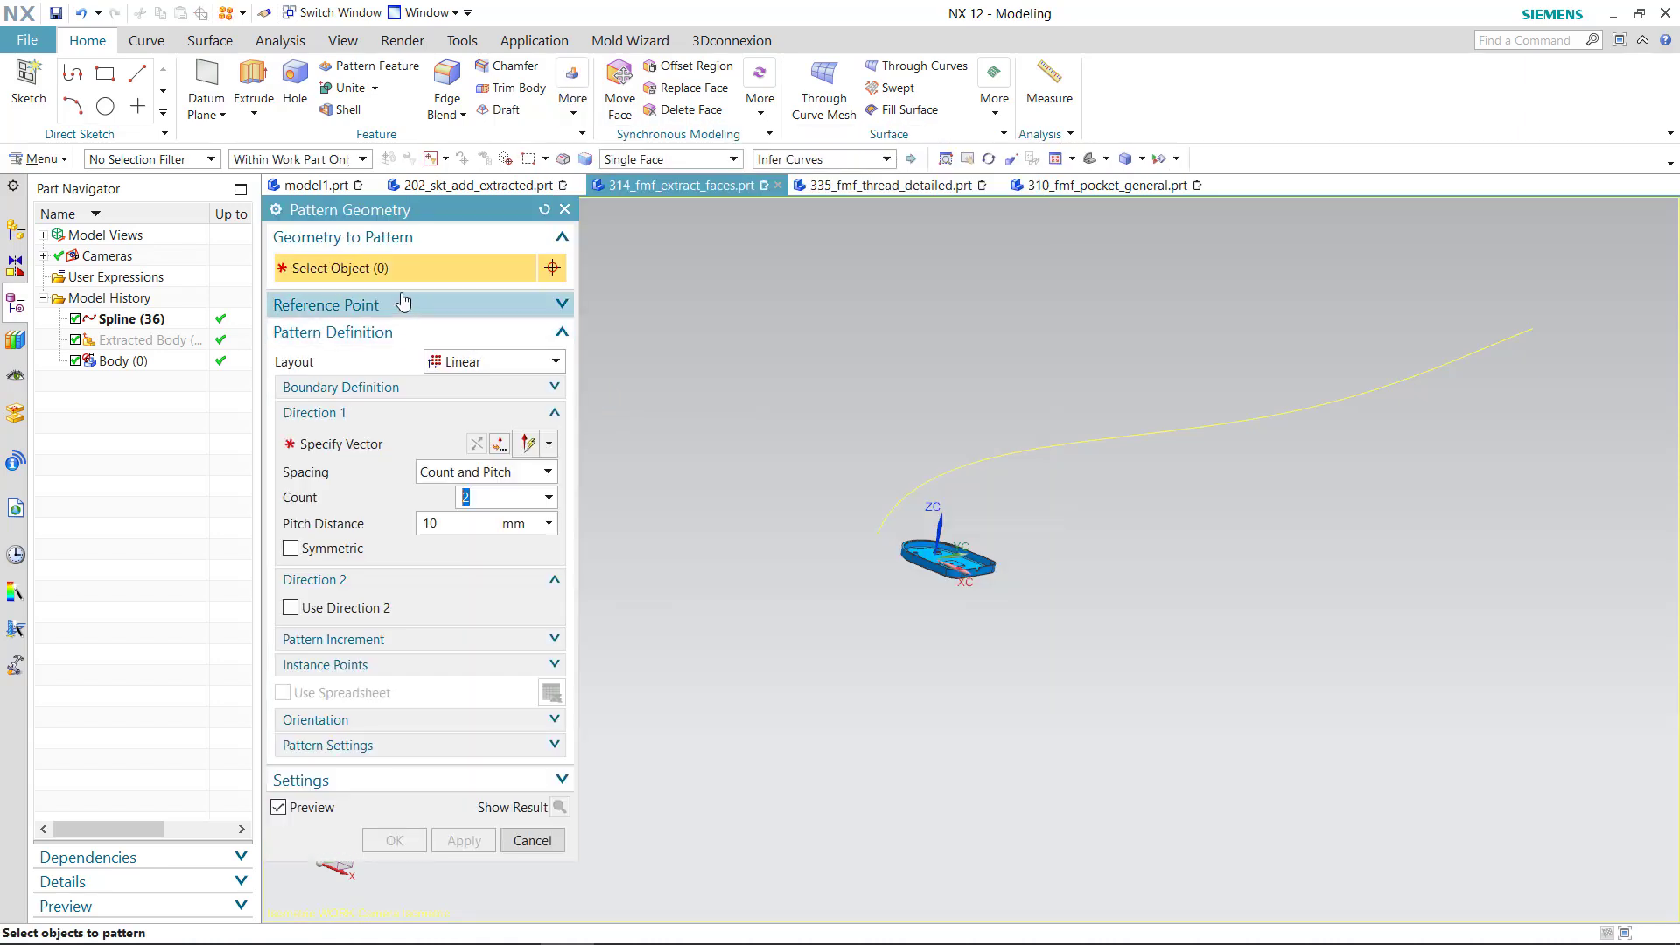
left_click(962, 576)
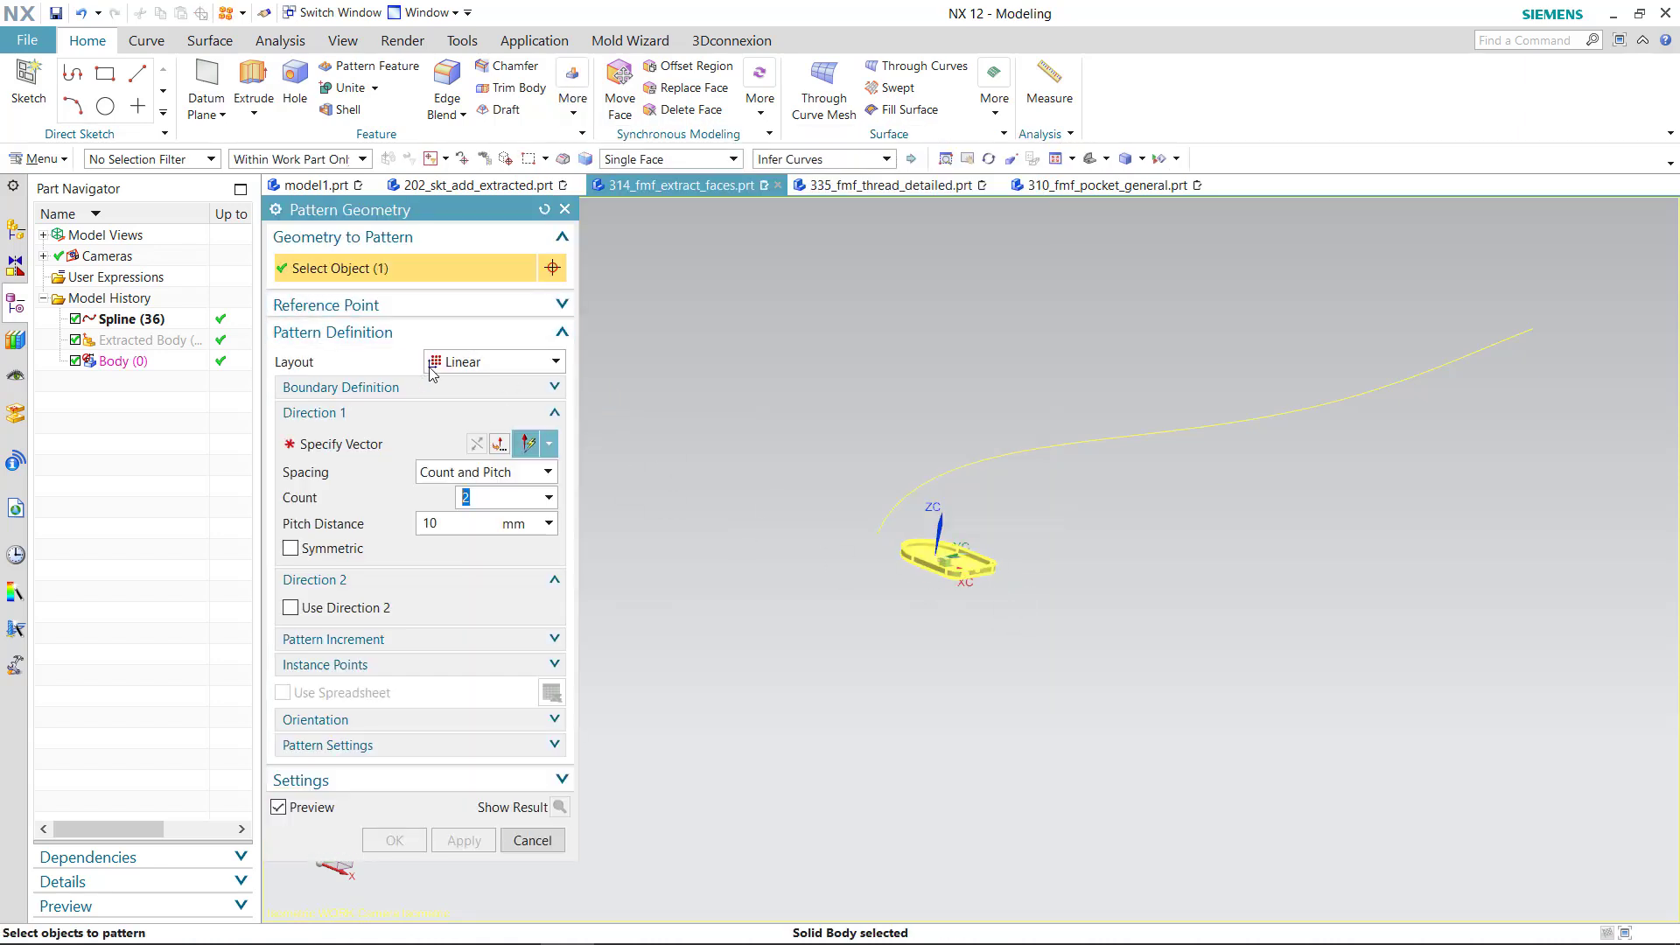
left_click(430, 368)
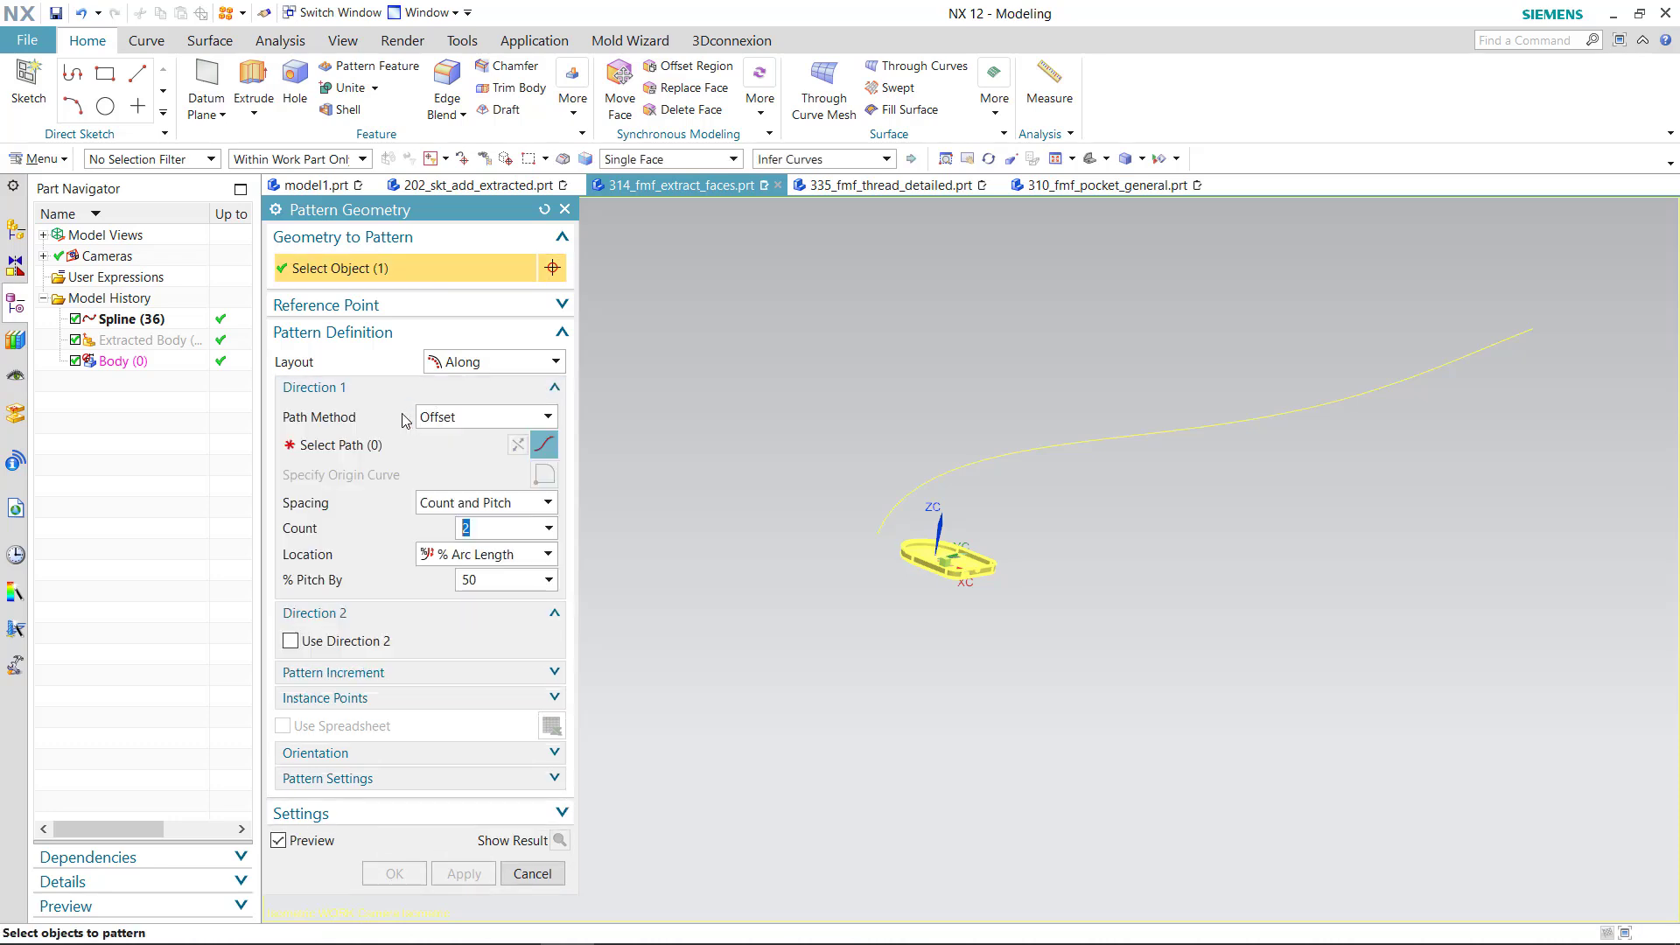
left_click(882, 521)
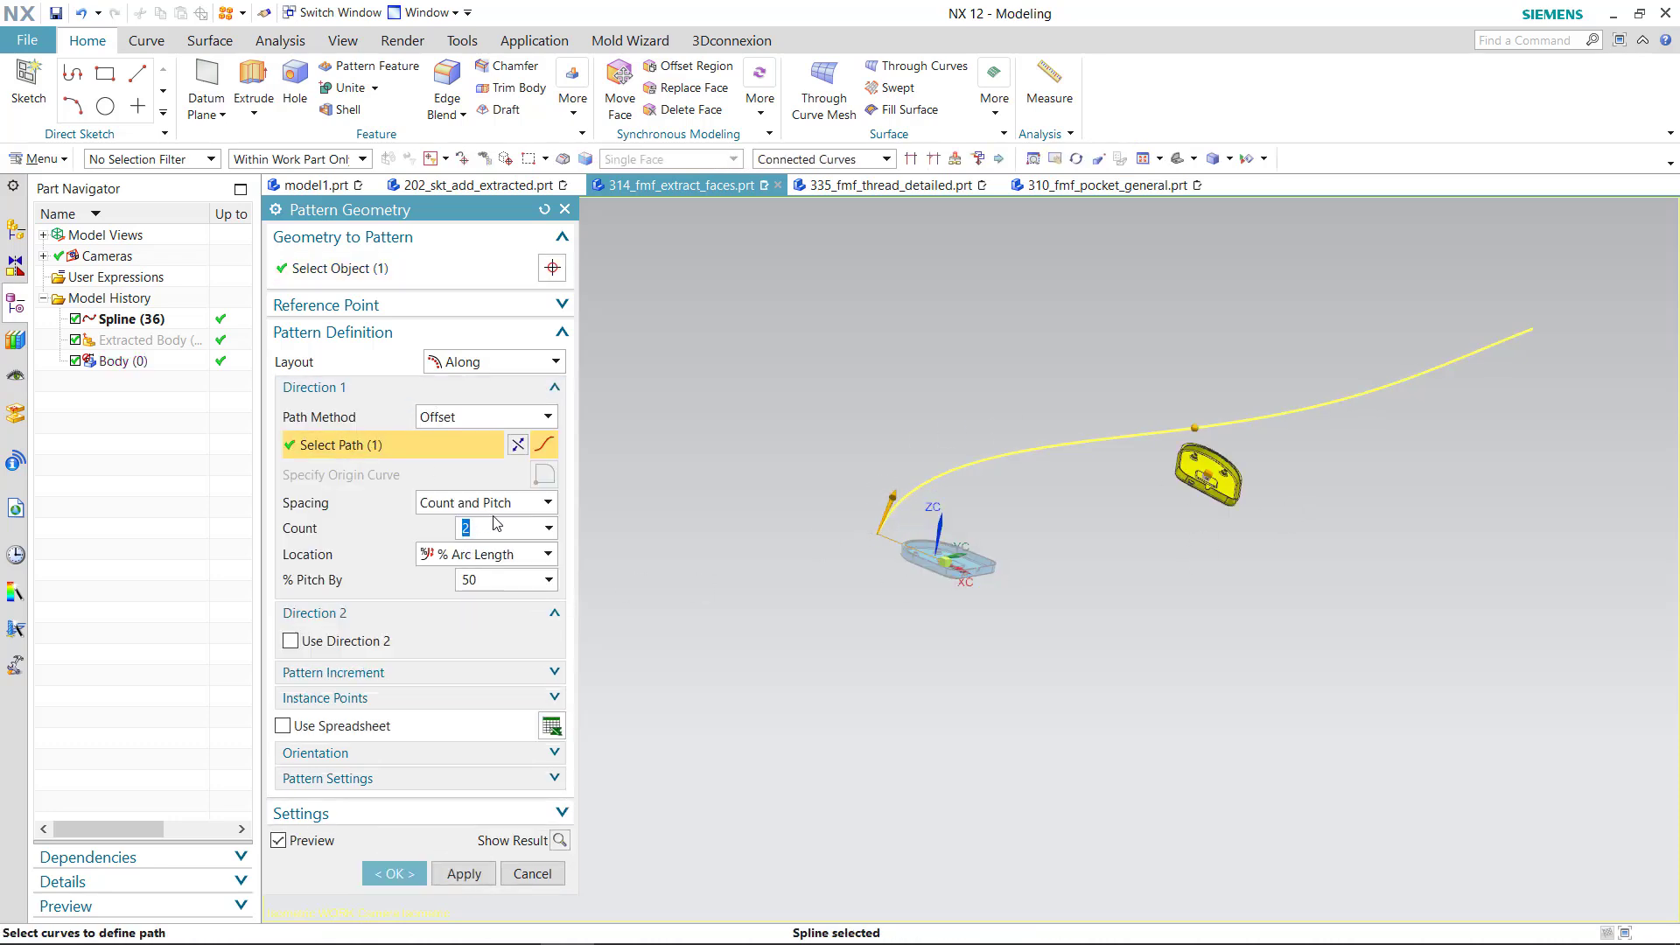
left_click(492, 506)
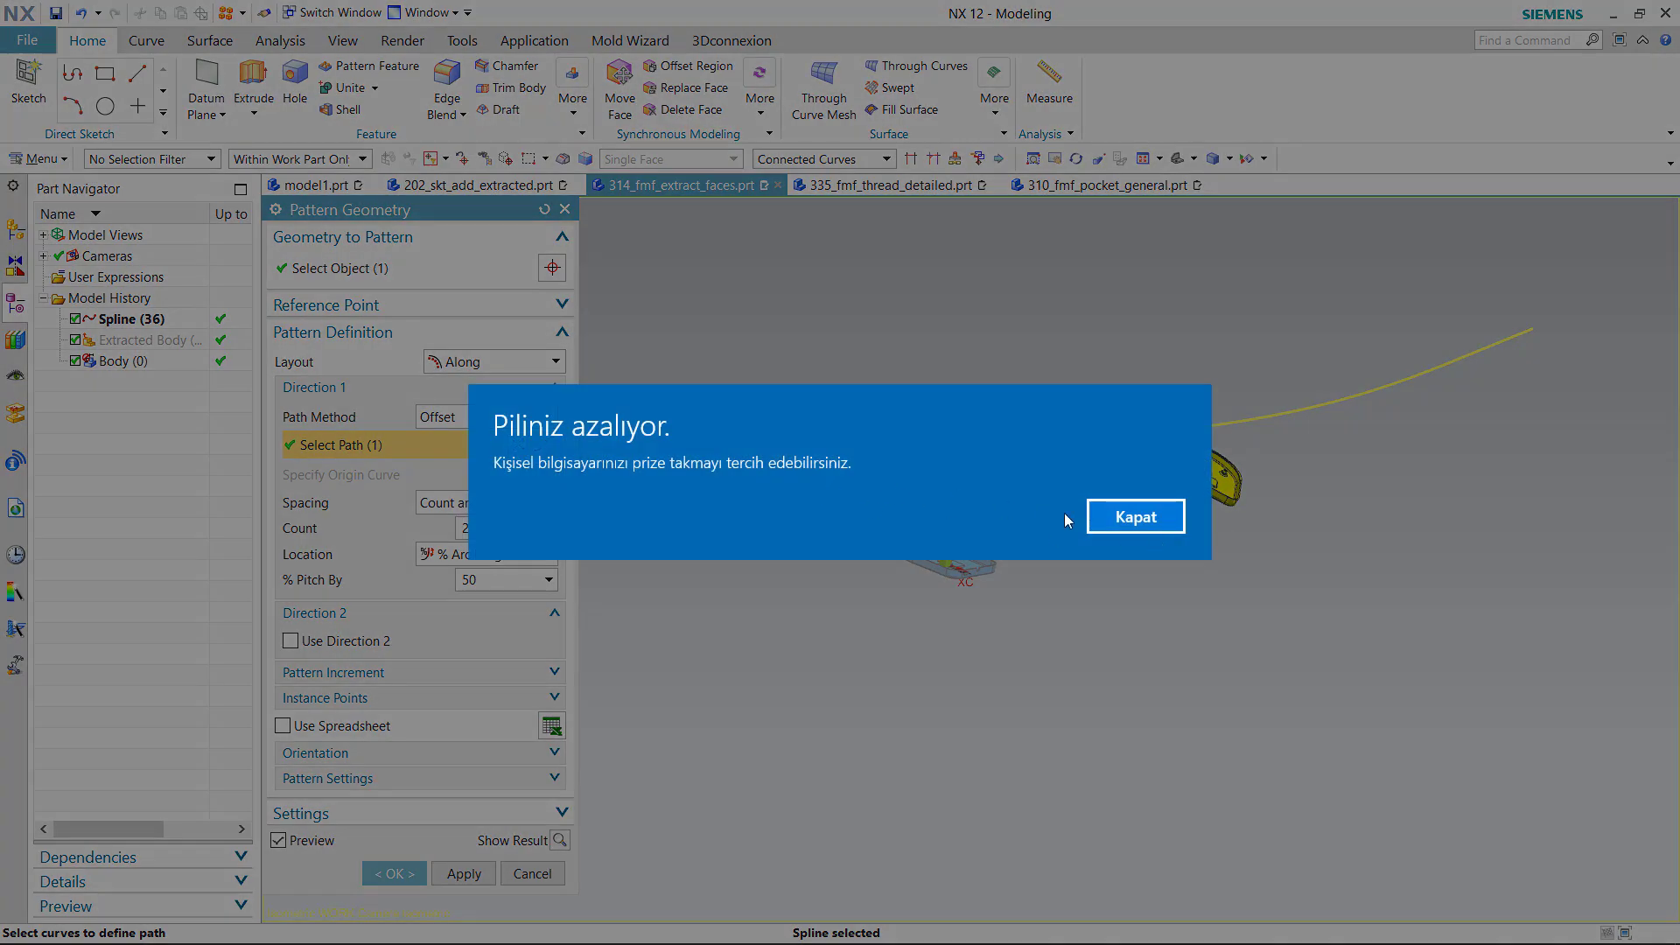
Set the along-spline pattern to 6 copies at a 10% pitch
left_click(1106, 517)
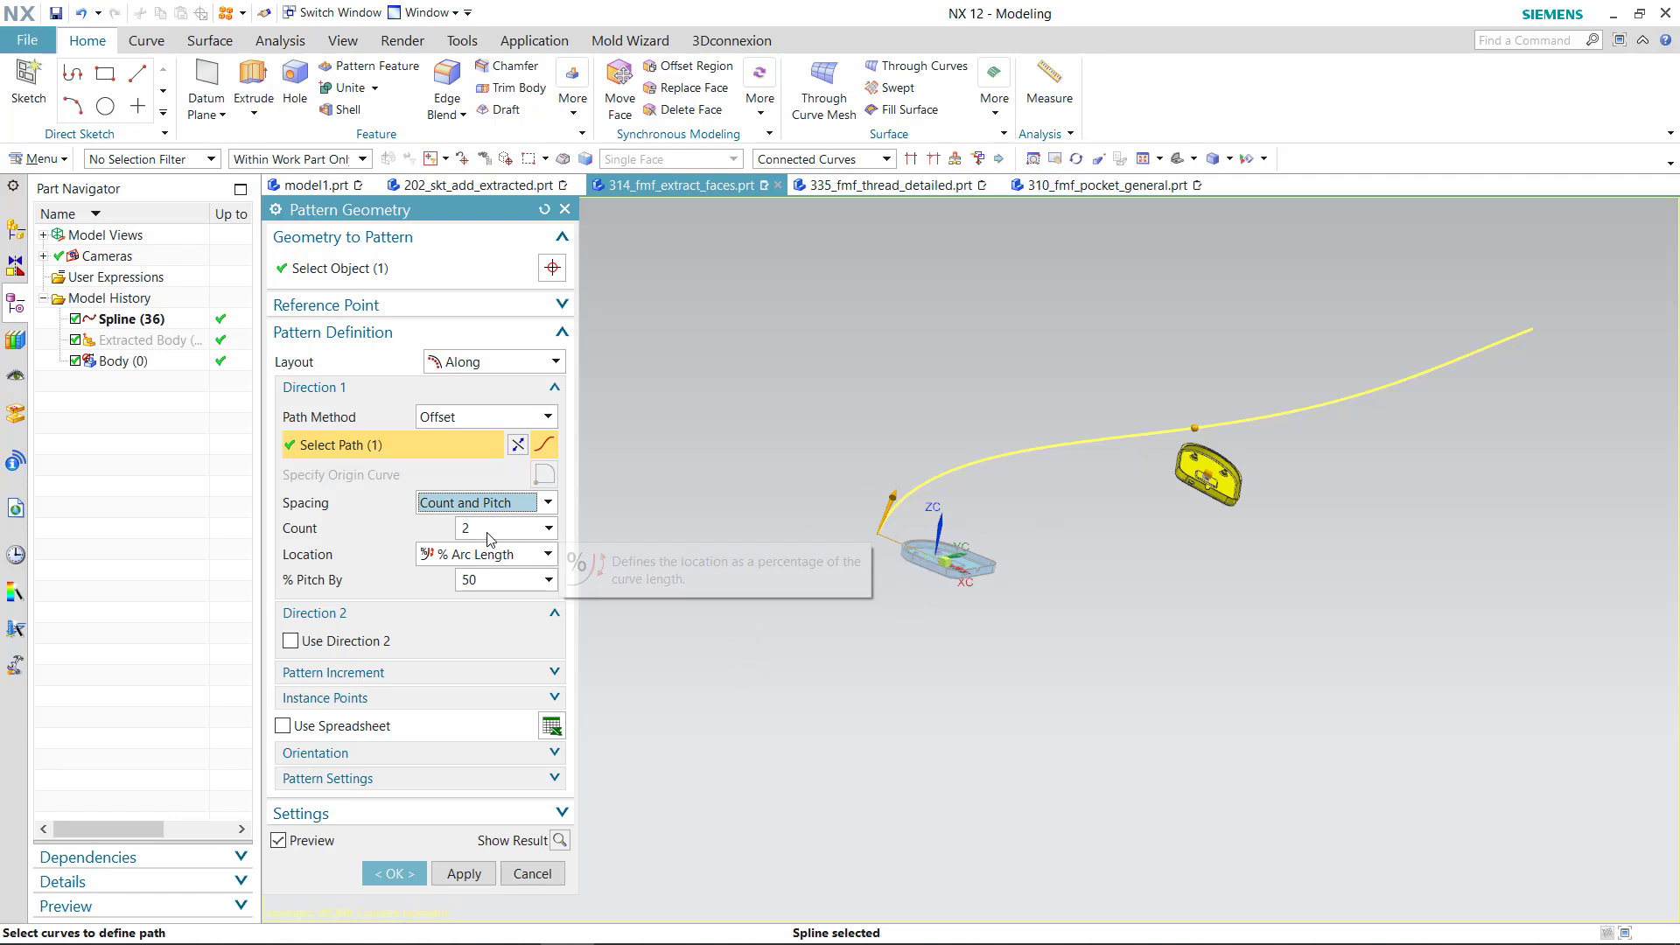
key("Tab")
type("6")
key("Return")
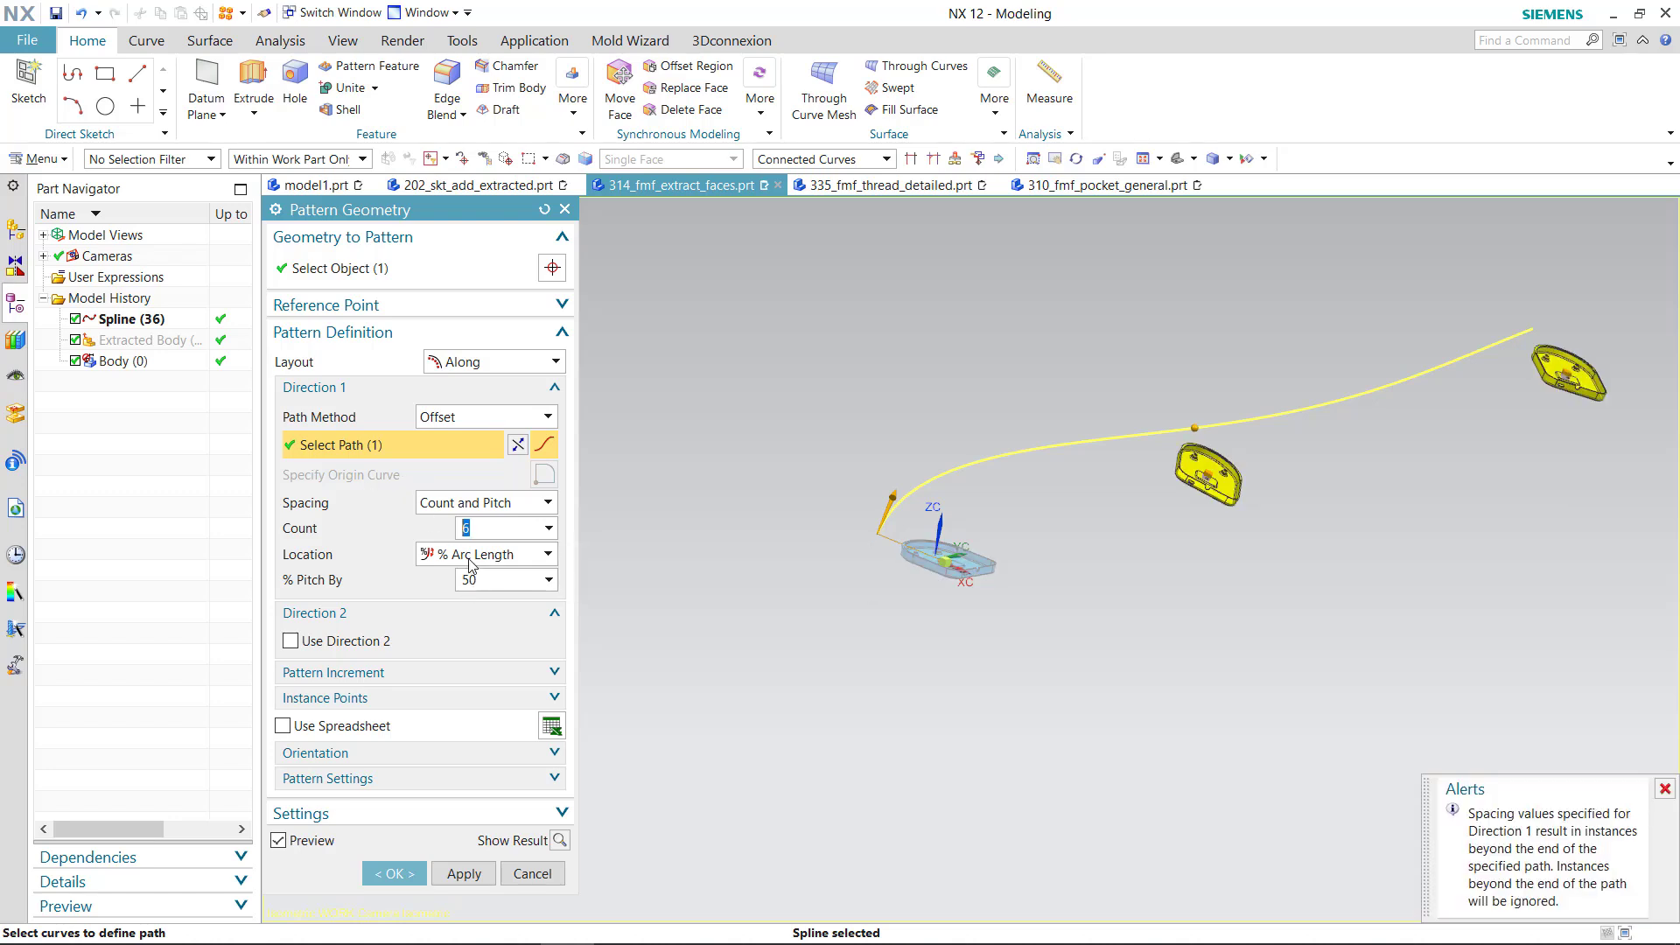
type("10")
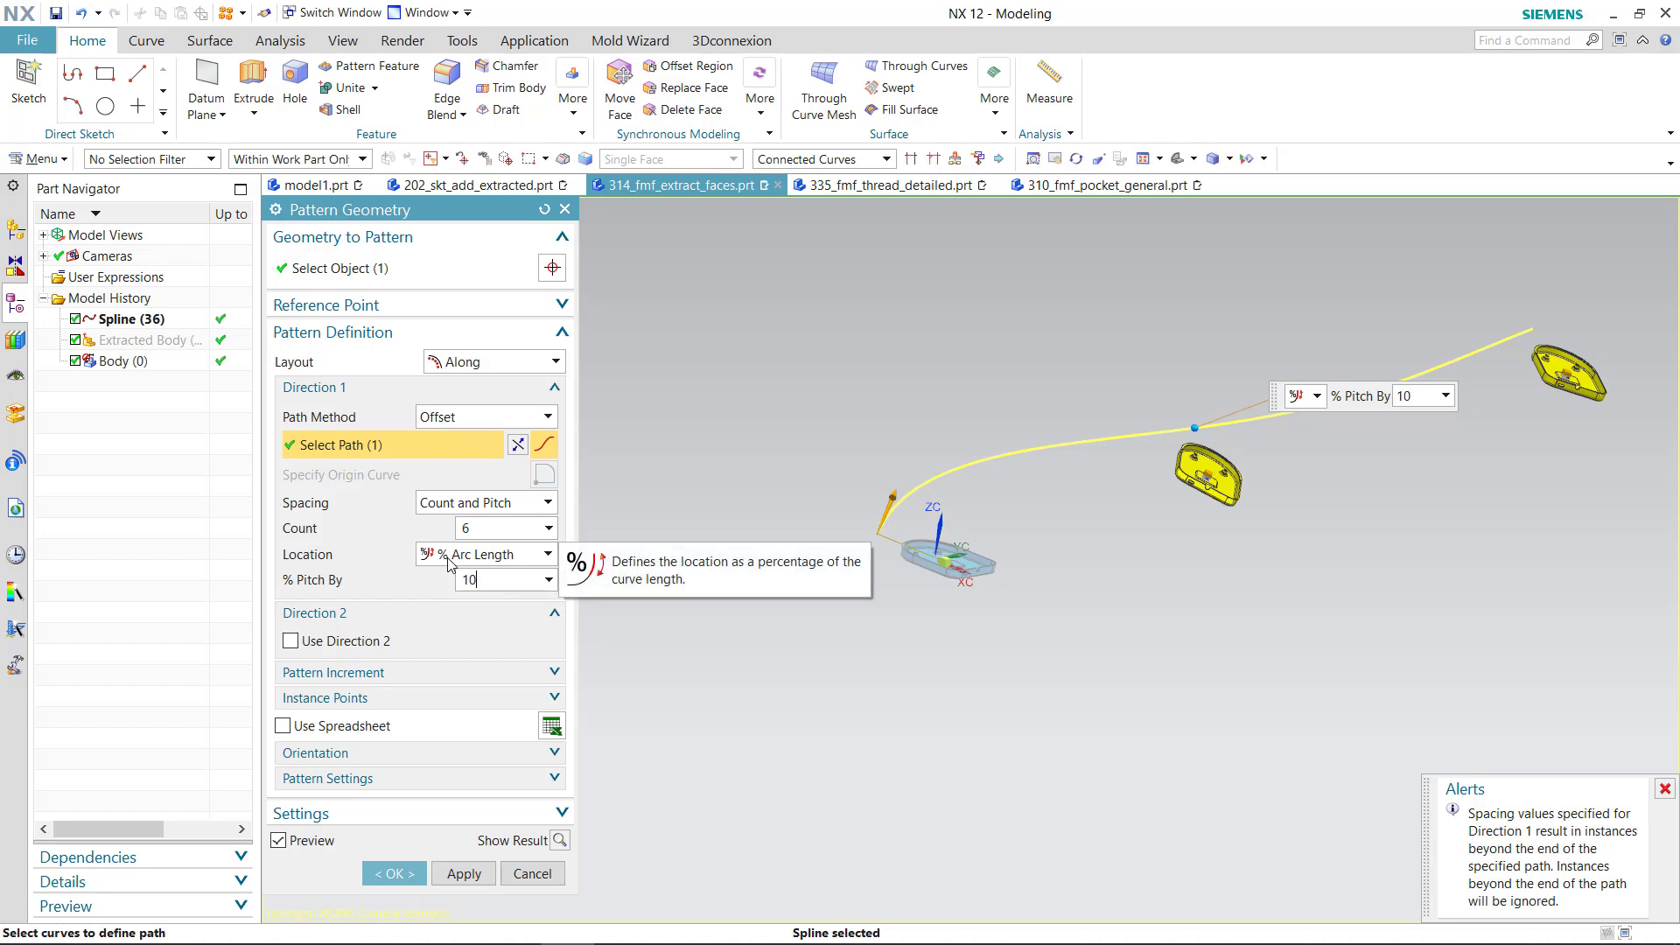
left_click(493, 529)
Raise the copy count to 10, then 11, then 12
mouse_move(1227, 562)
middle_mouse_down()
mouse_move(1305, 622)
mouse_move(1308, 657)
middle_mouse_up()
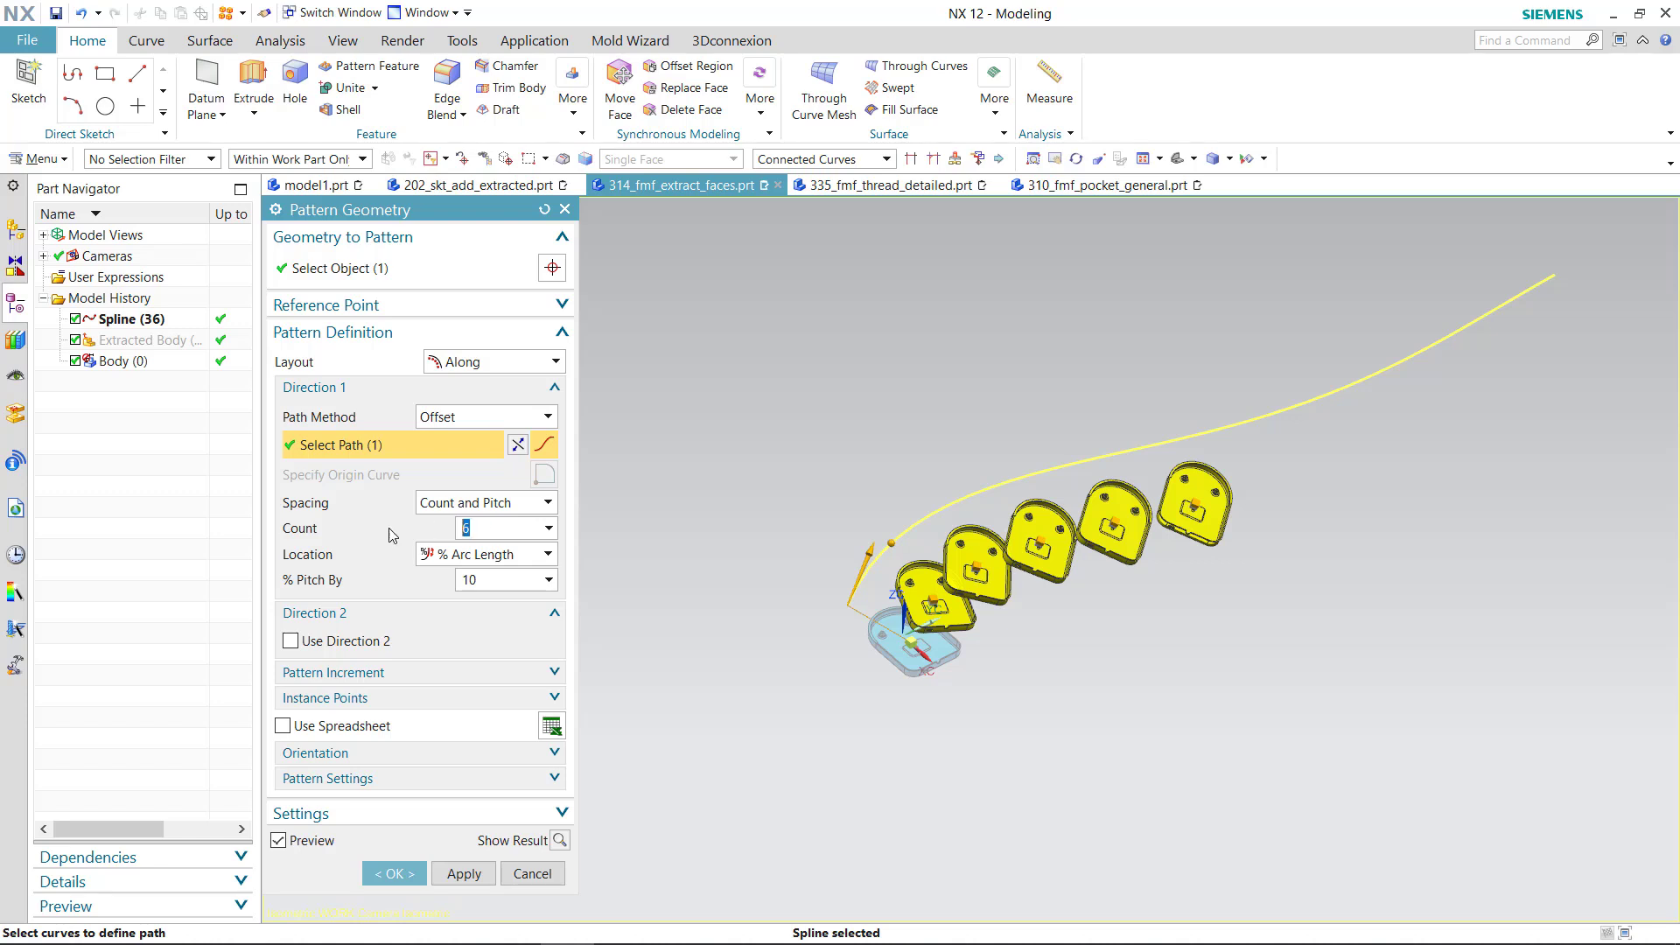
type("10")
key("Return")
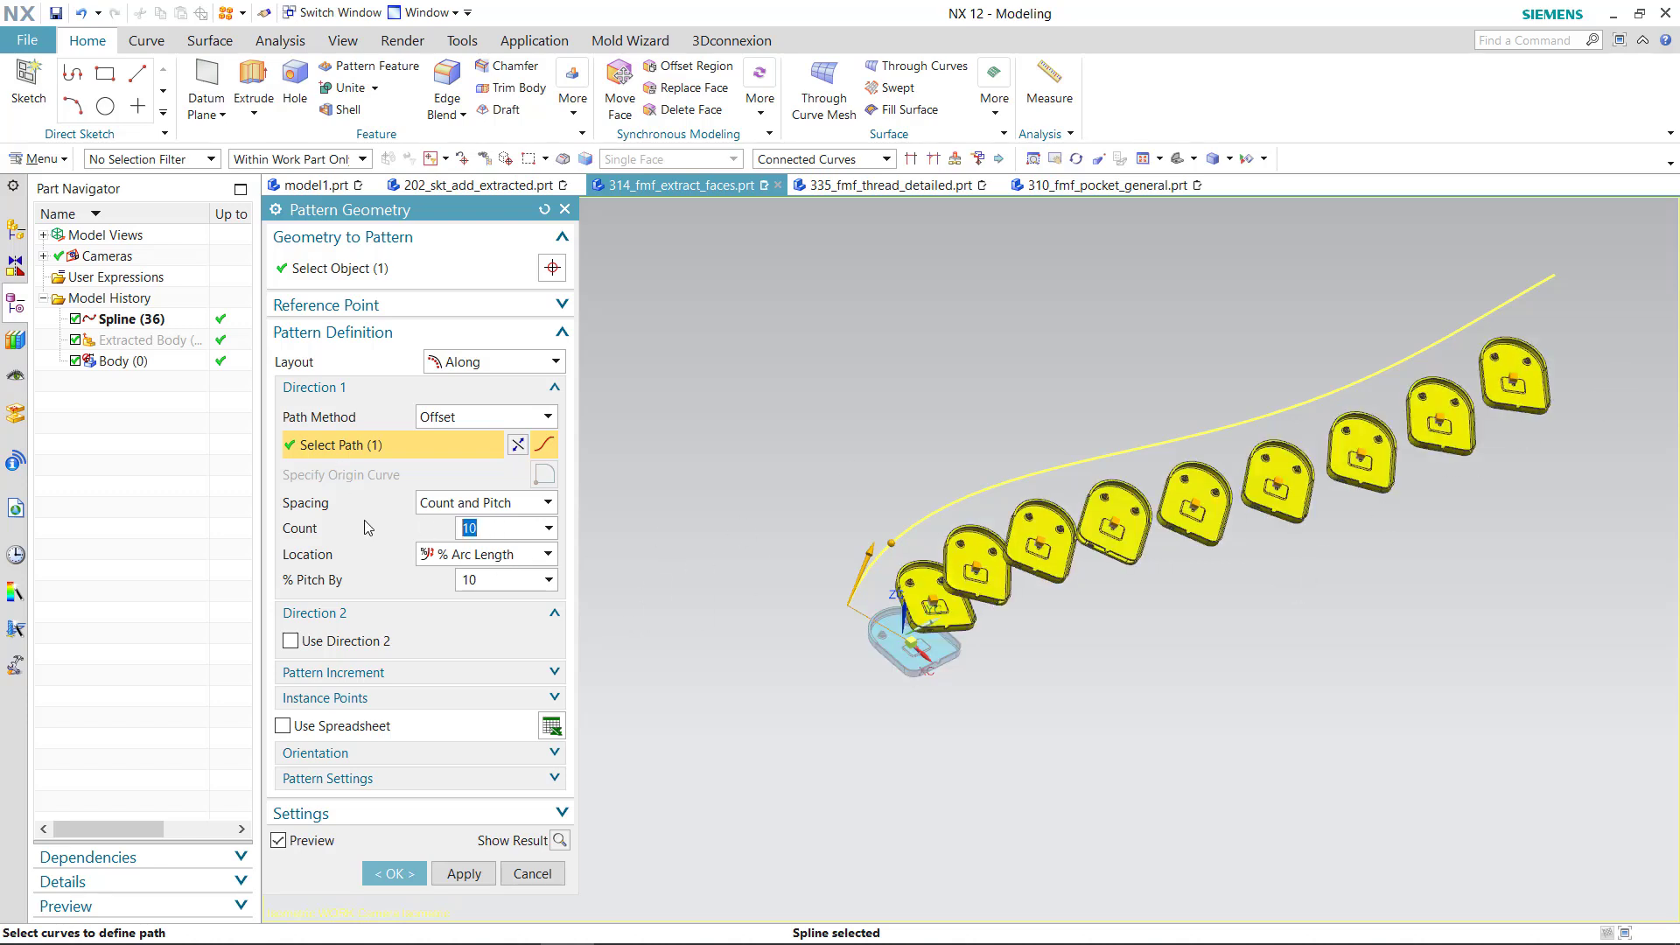
key("Return")
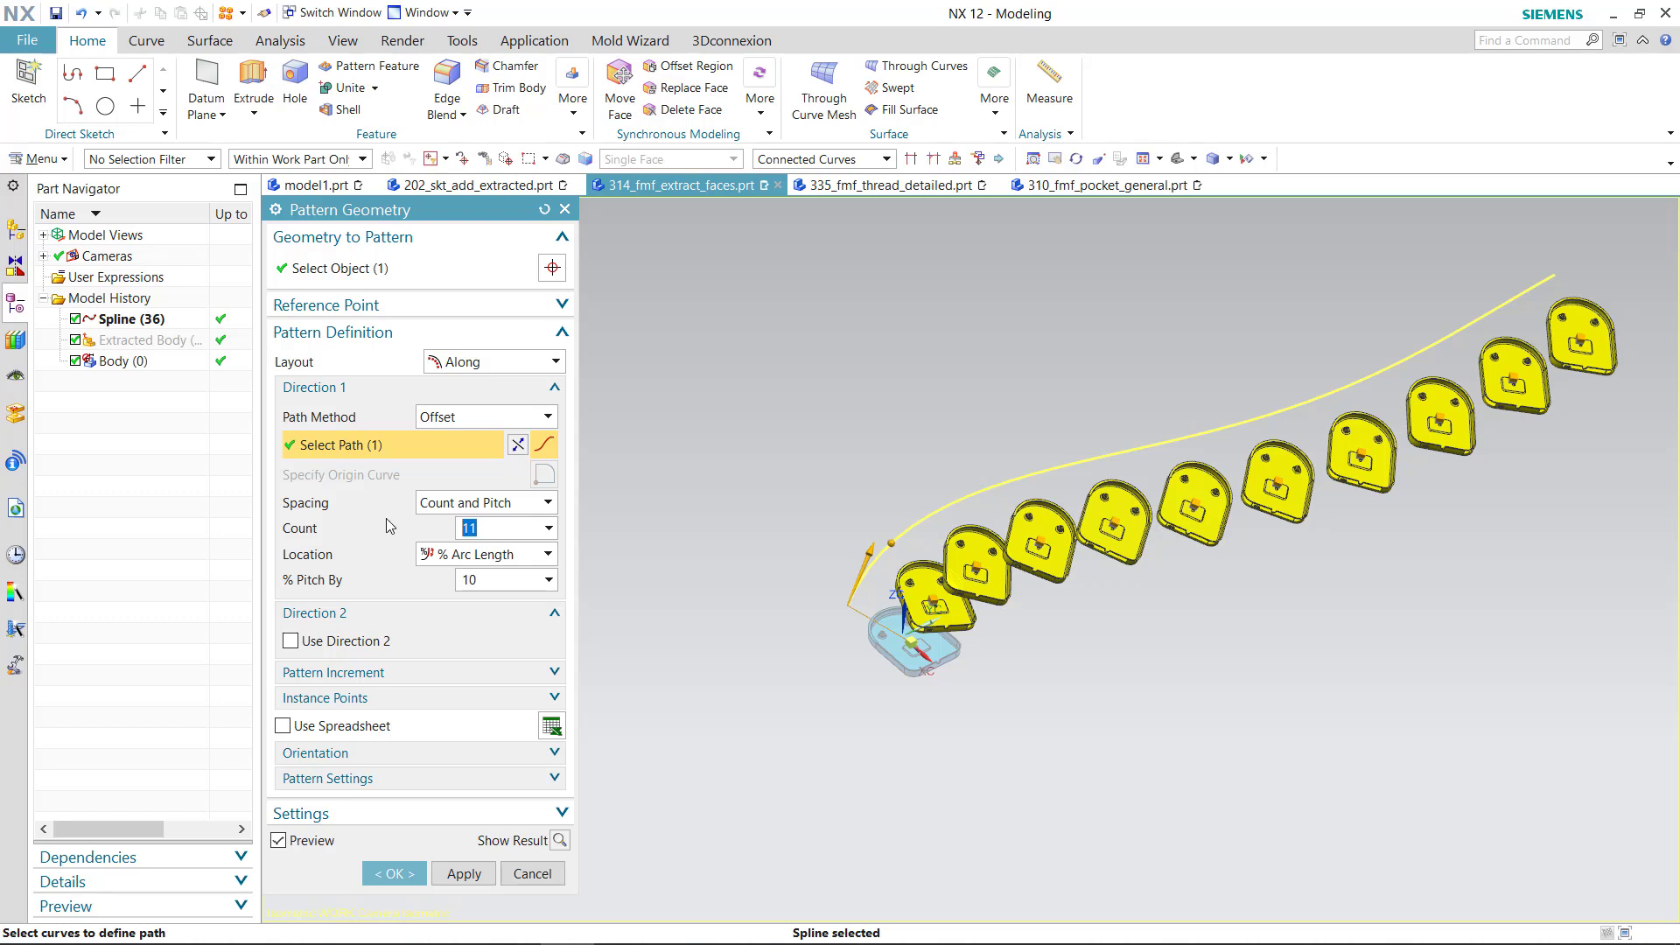
type("12")
key("Return")
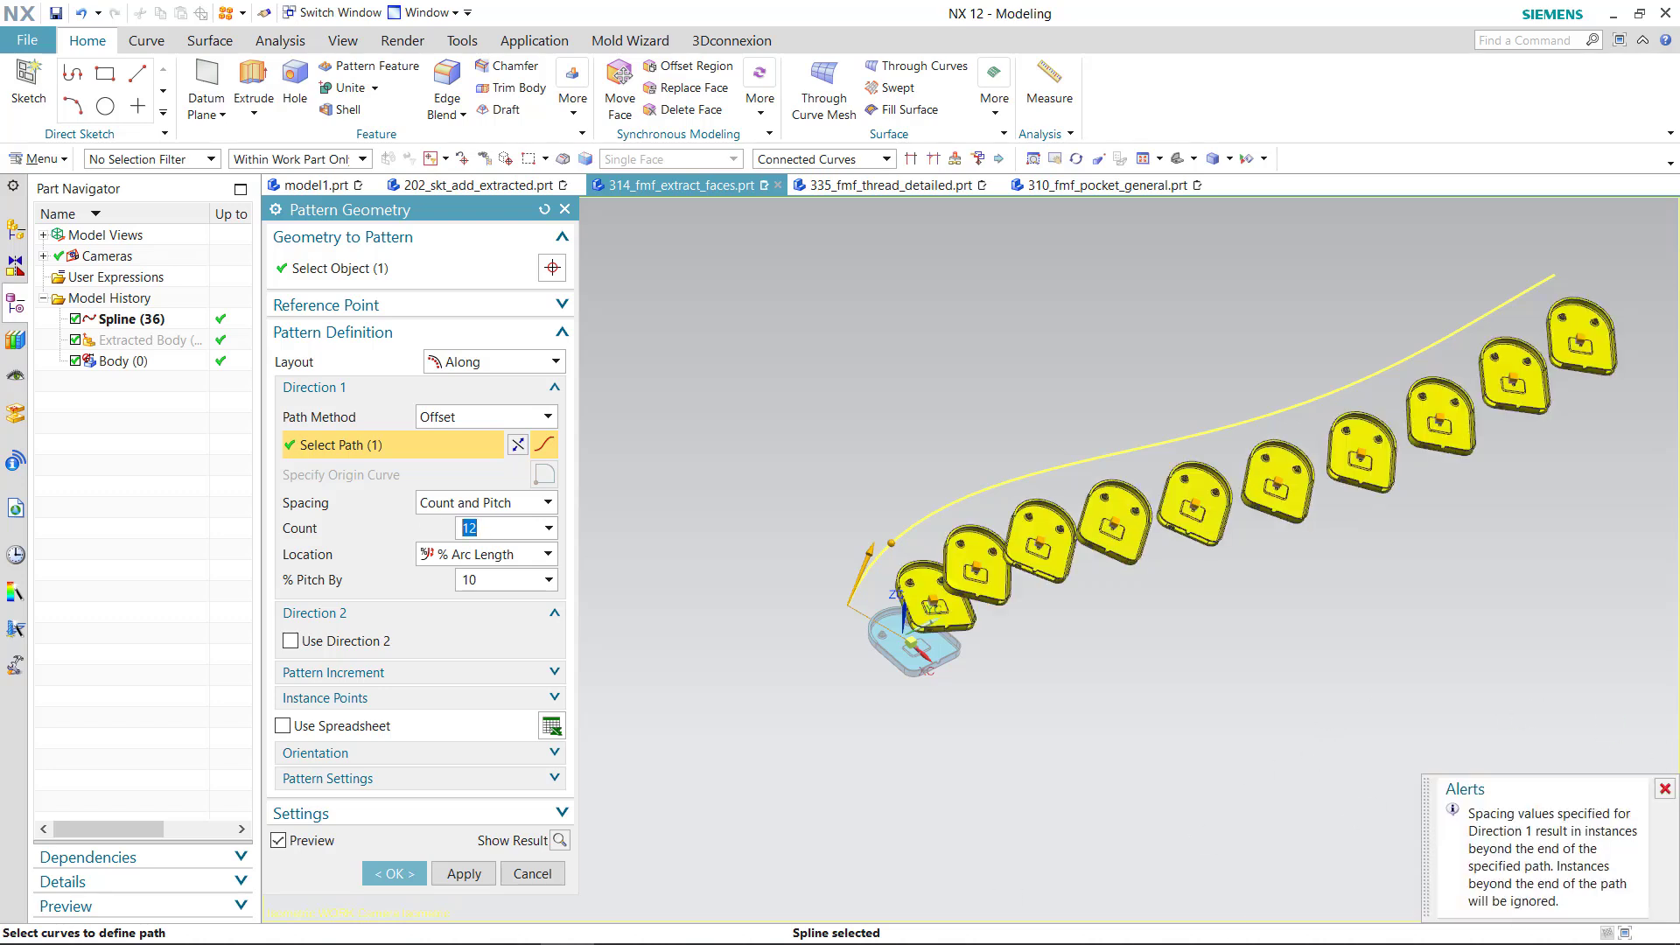
Keep % Arc Length spacing, set % Pitch By to 20, and reduce the count to 5
left_click(484, 564)
left_click(430, 576)
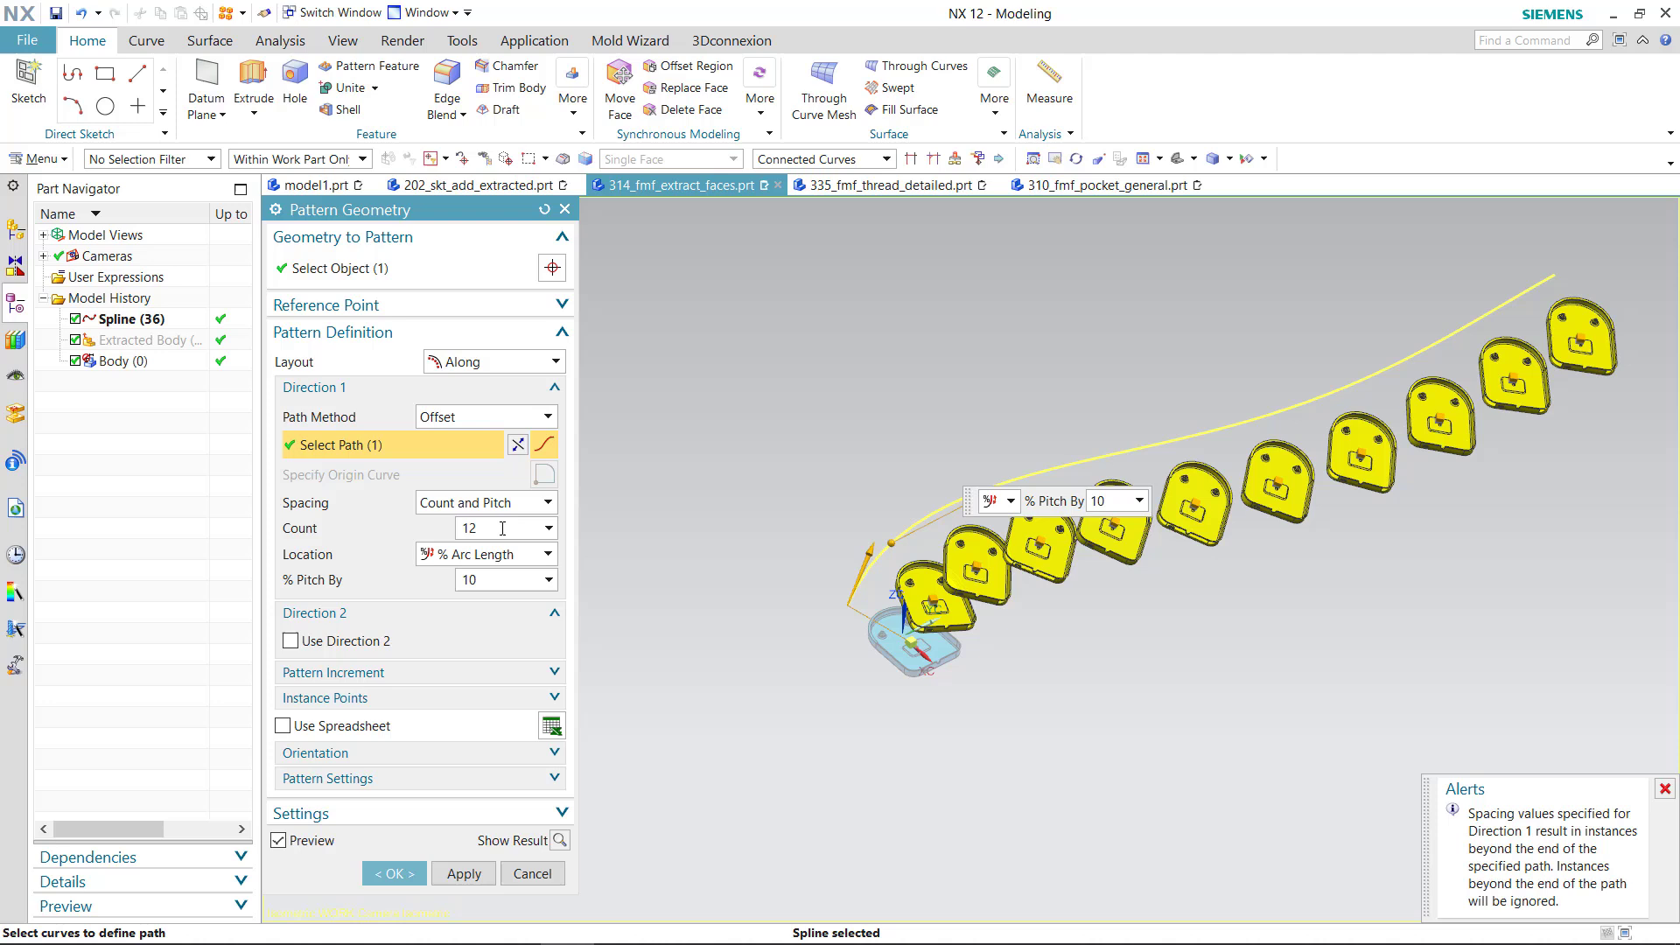
left_click(435, 582)
type("20")
key("Return")
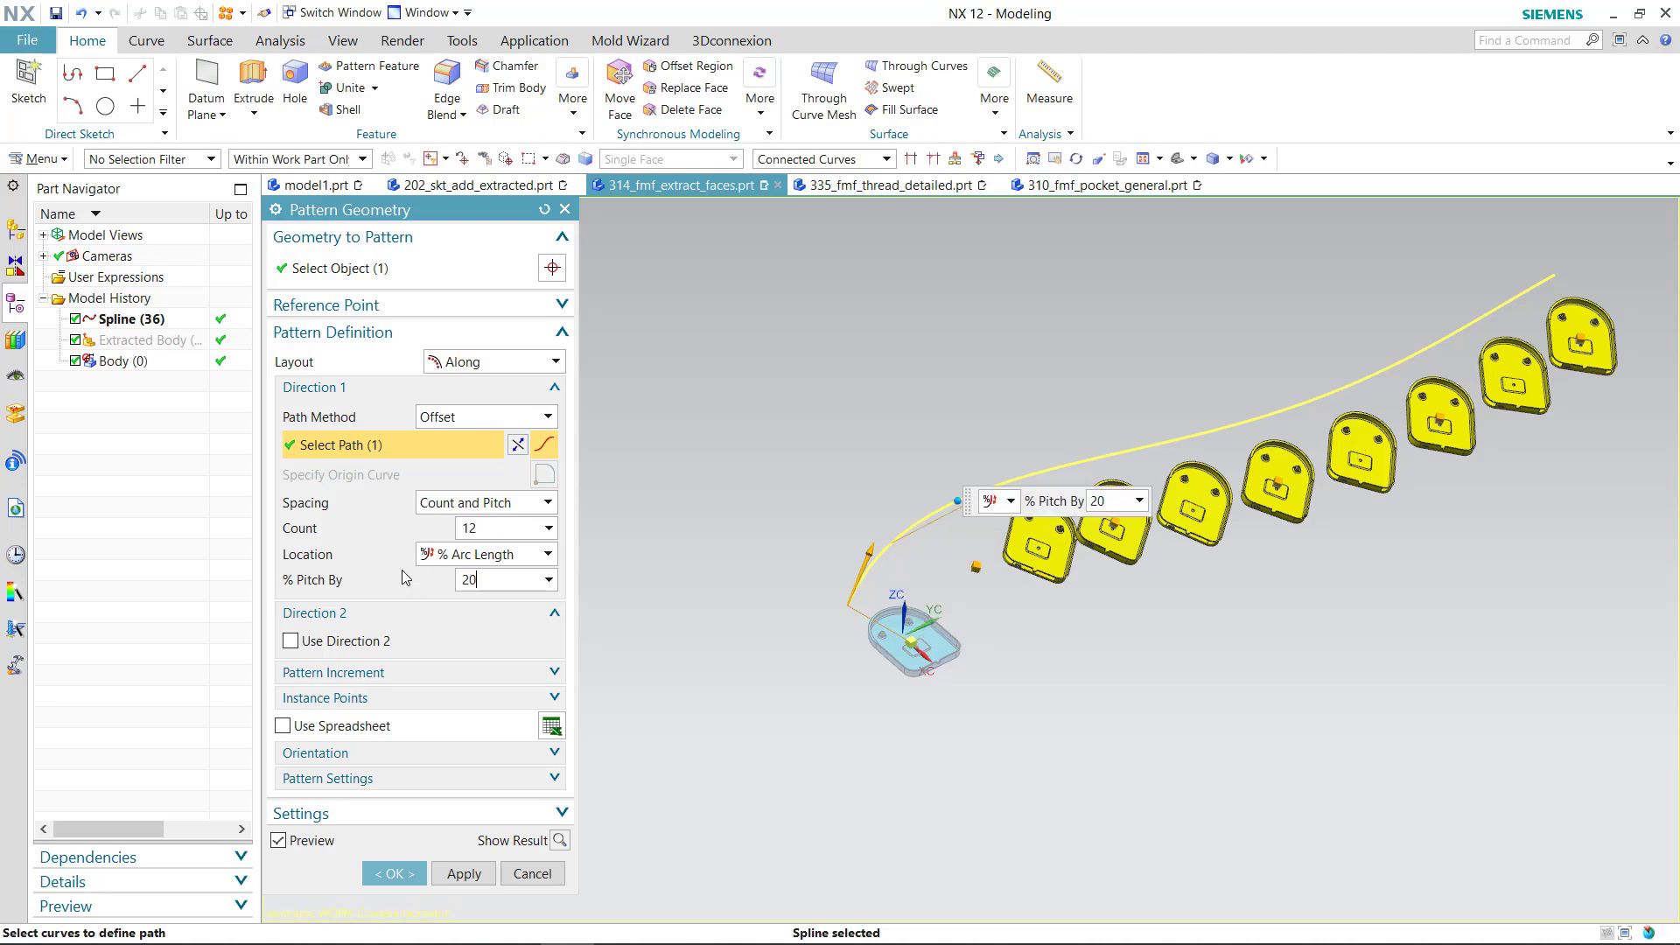
left_click(503, 528)
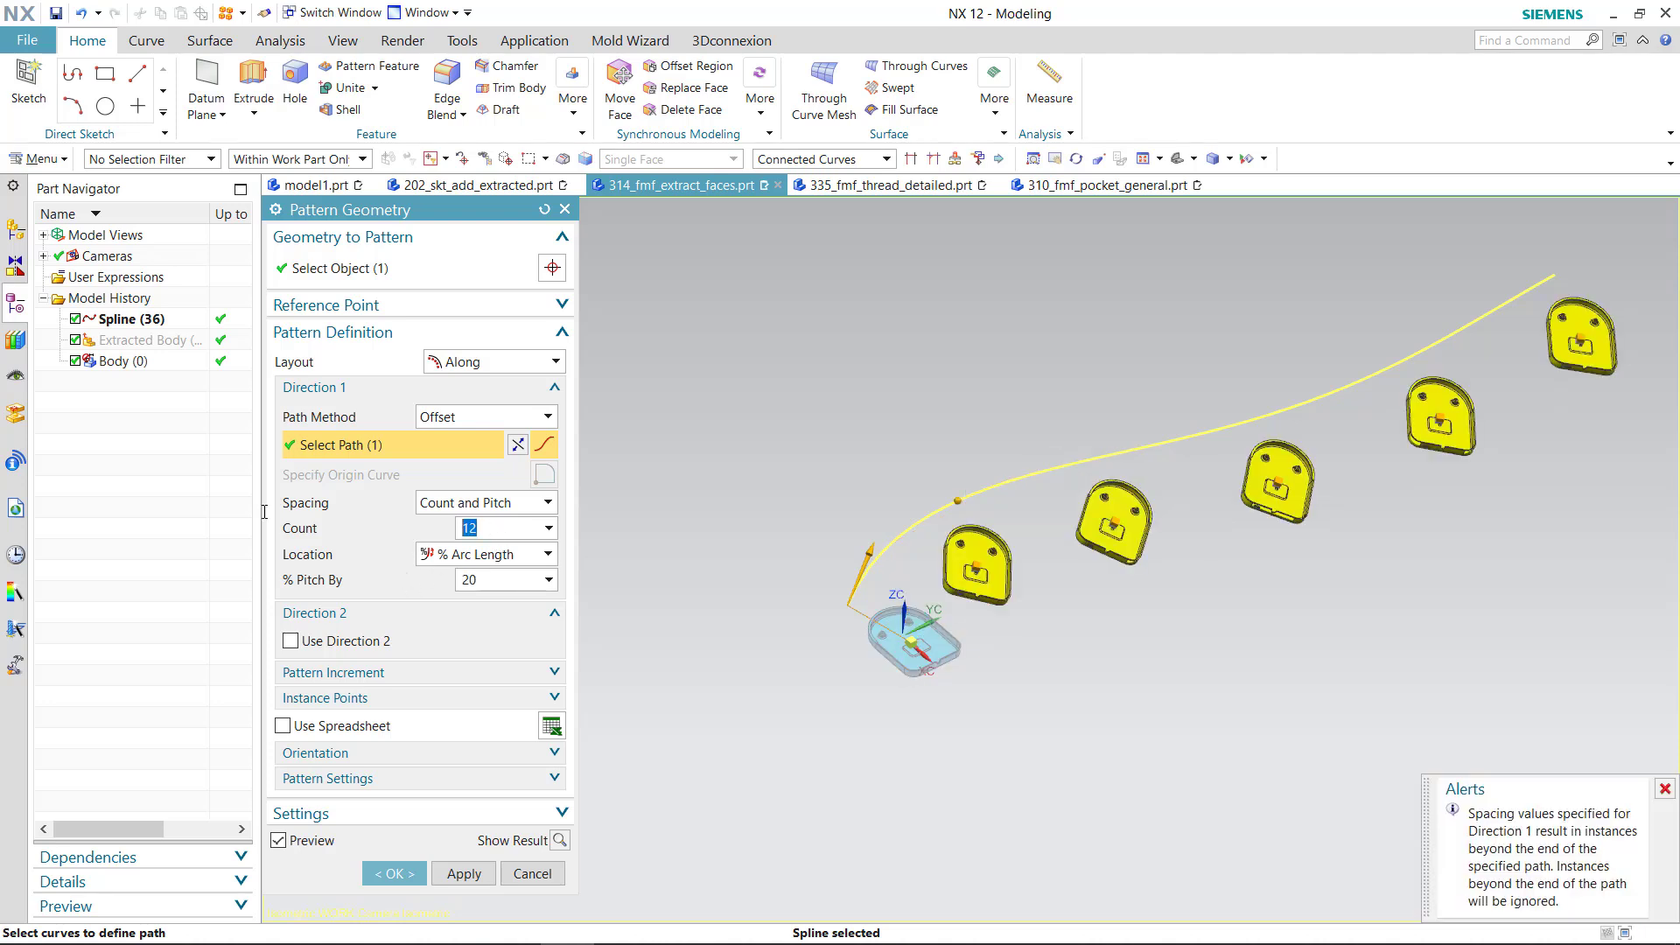
type("5")
key("Return")
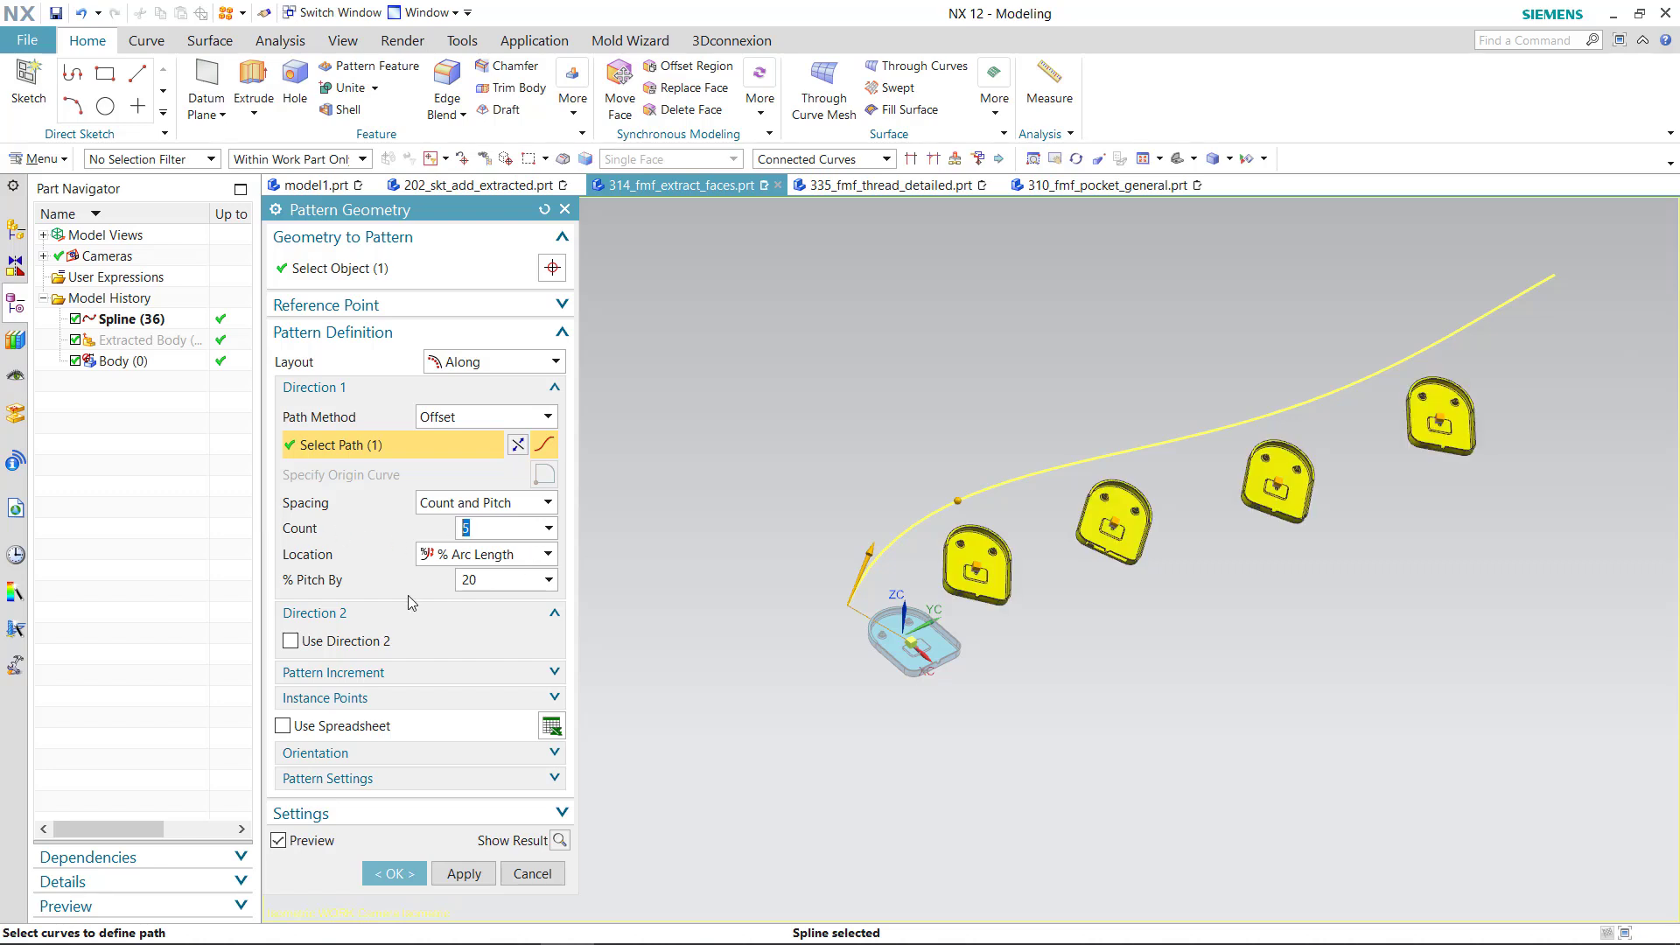
type("6")
Increase the count to 6 copies and show the Layout options list
key("Return")
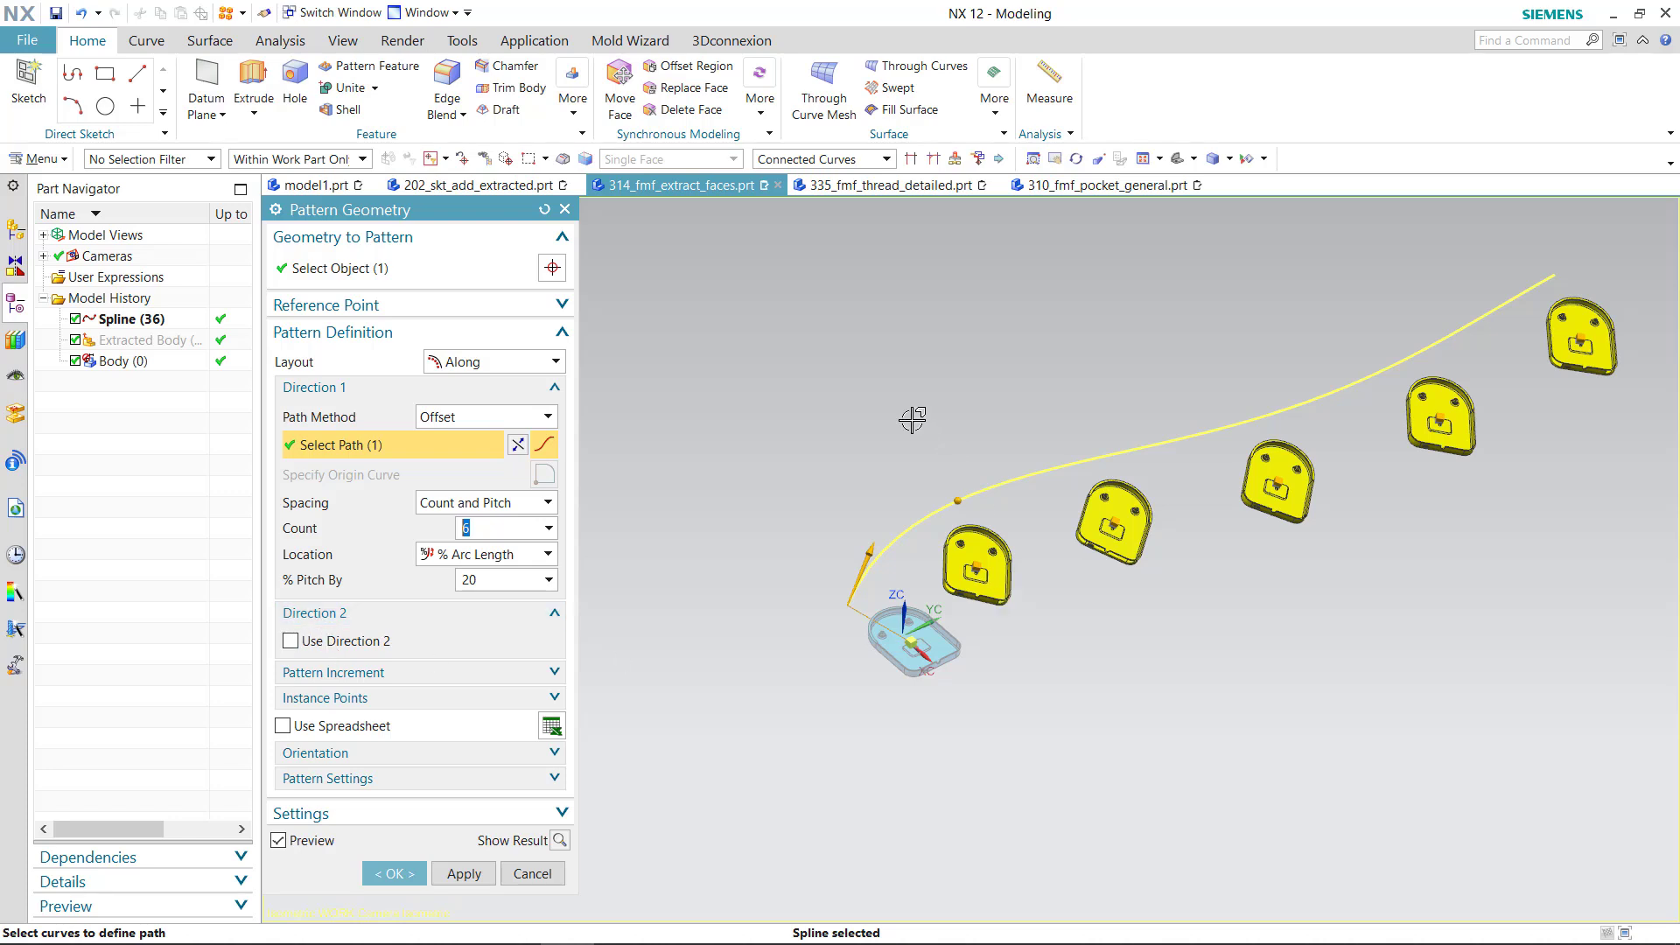
left_click(465, 364)
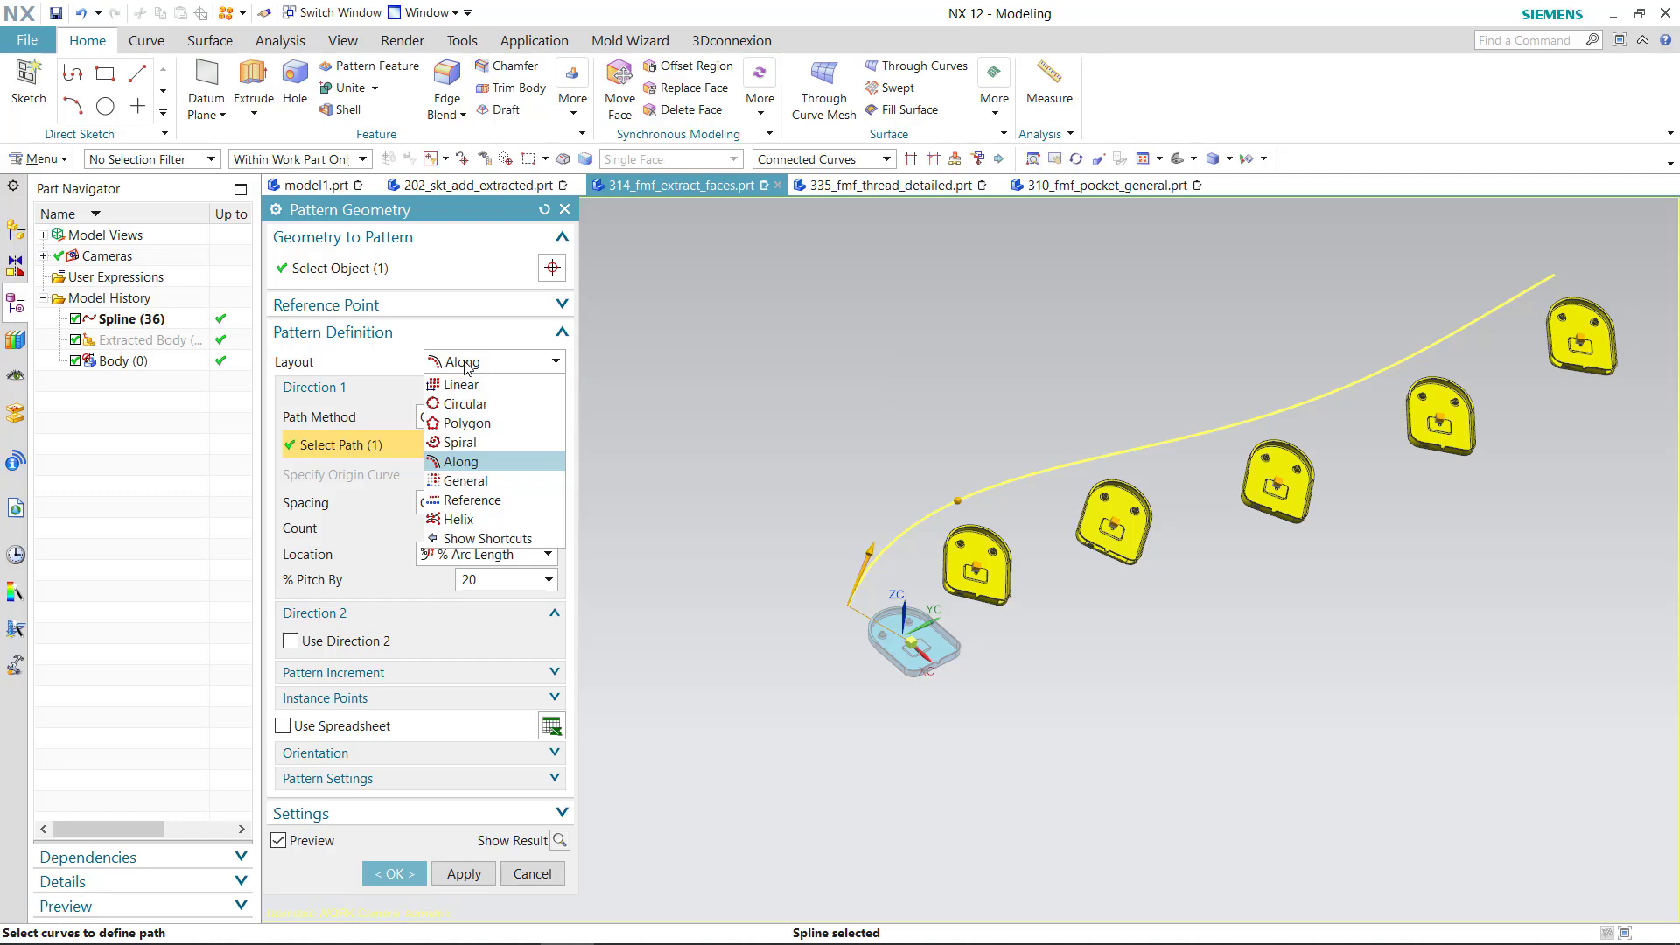
Switch the layout to General with the From point at the part origin
left_click(464, 483)
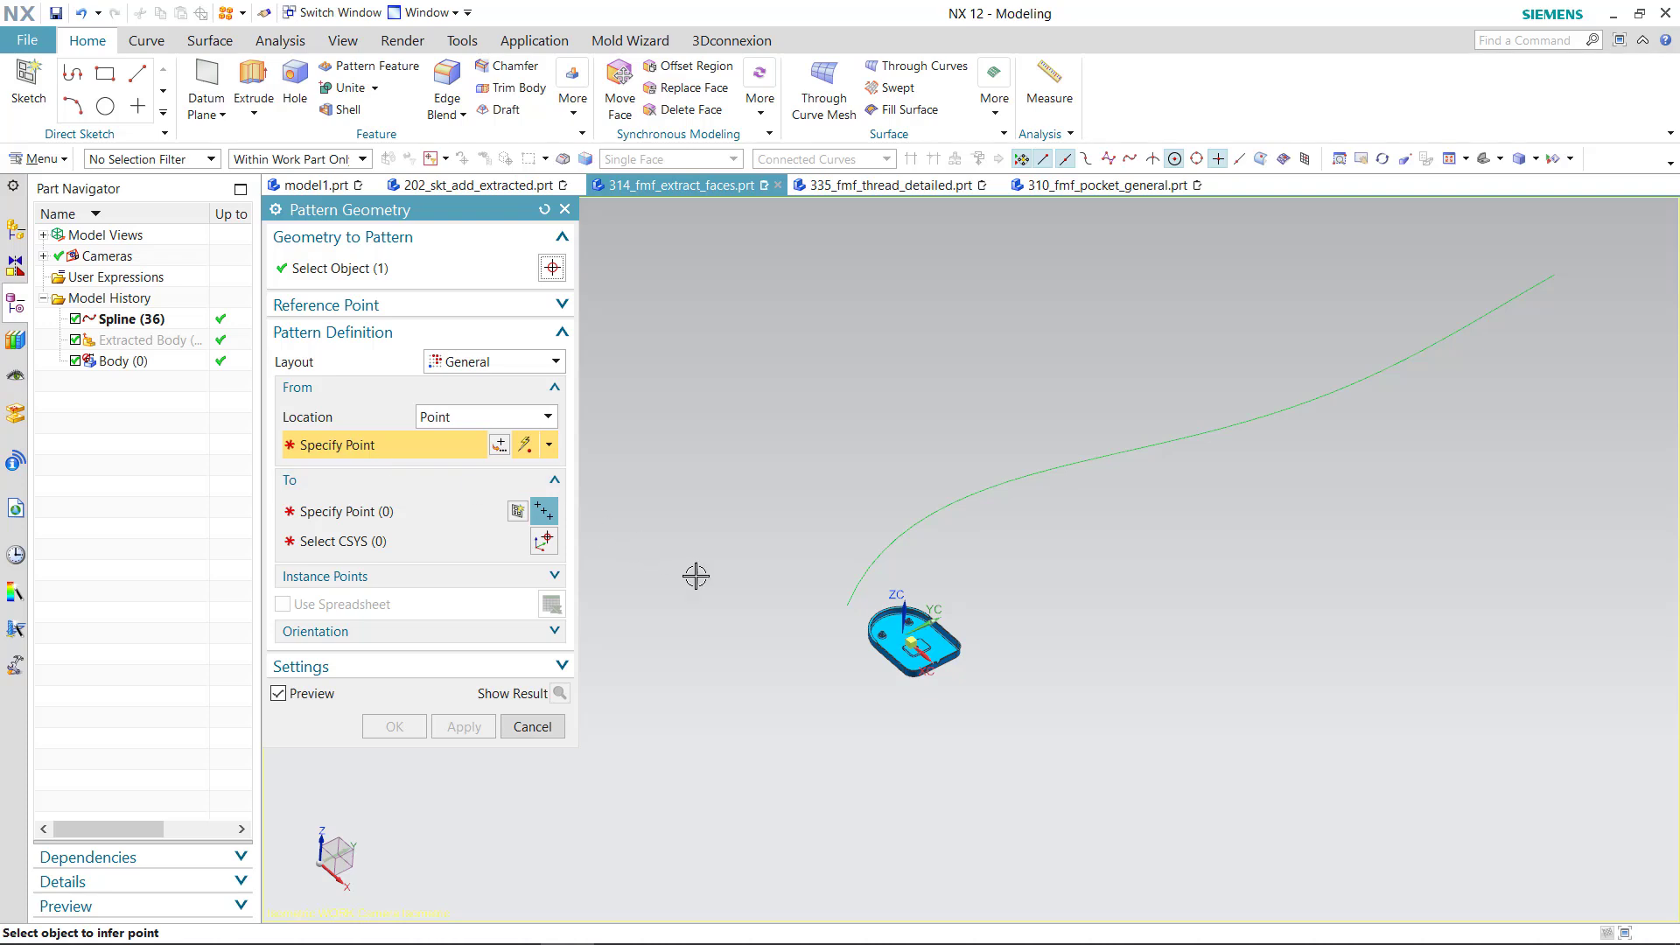
scroll(935, 628, "up", 3)
scroll(935, 629, "up", 3)
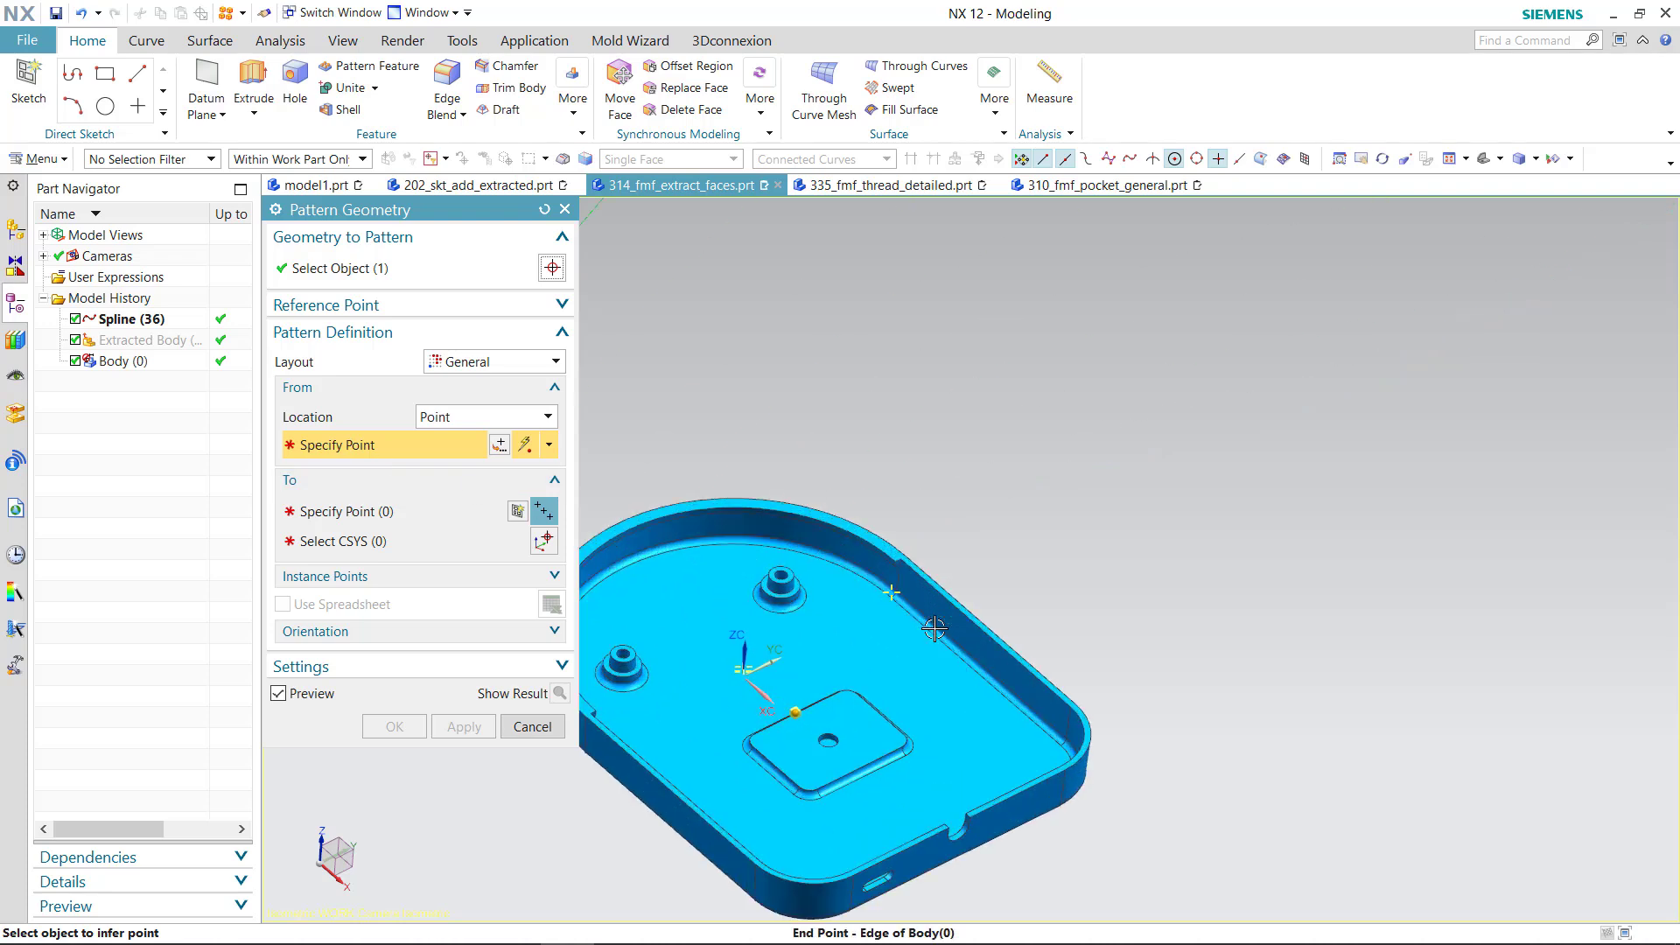
left_click(877, 549)
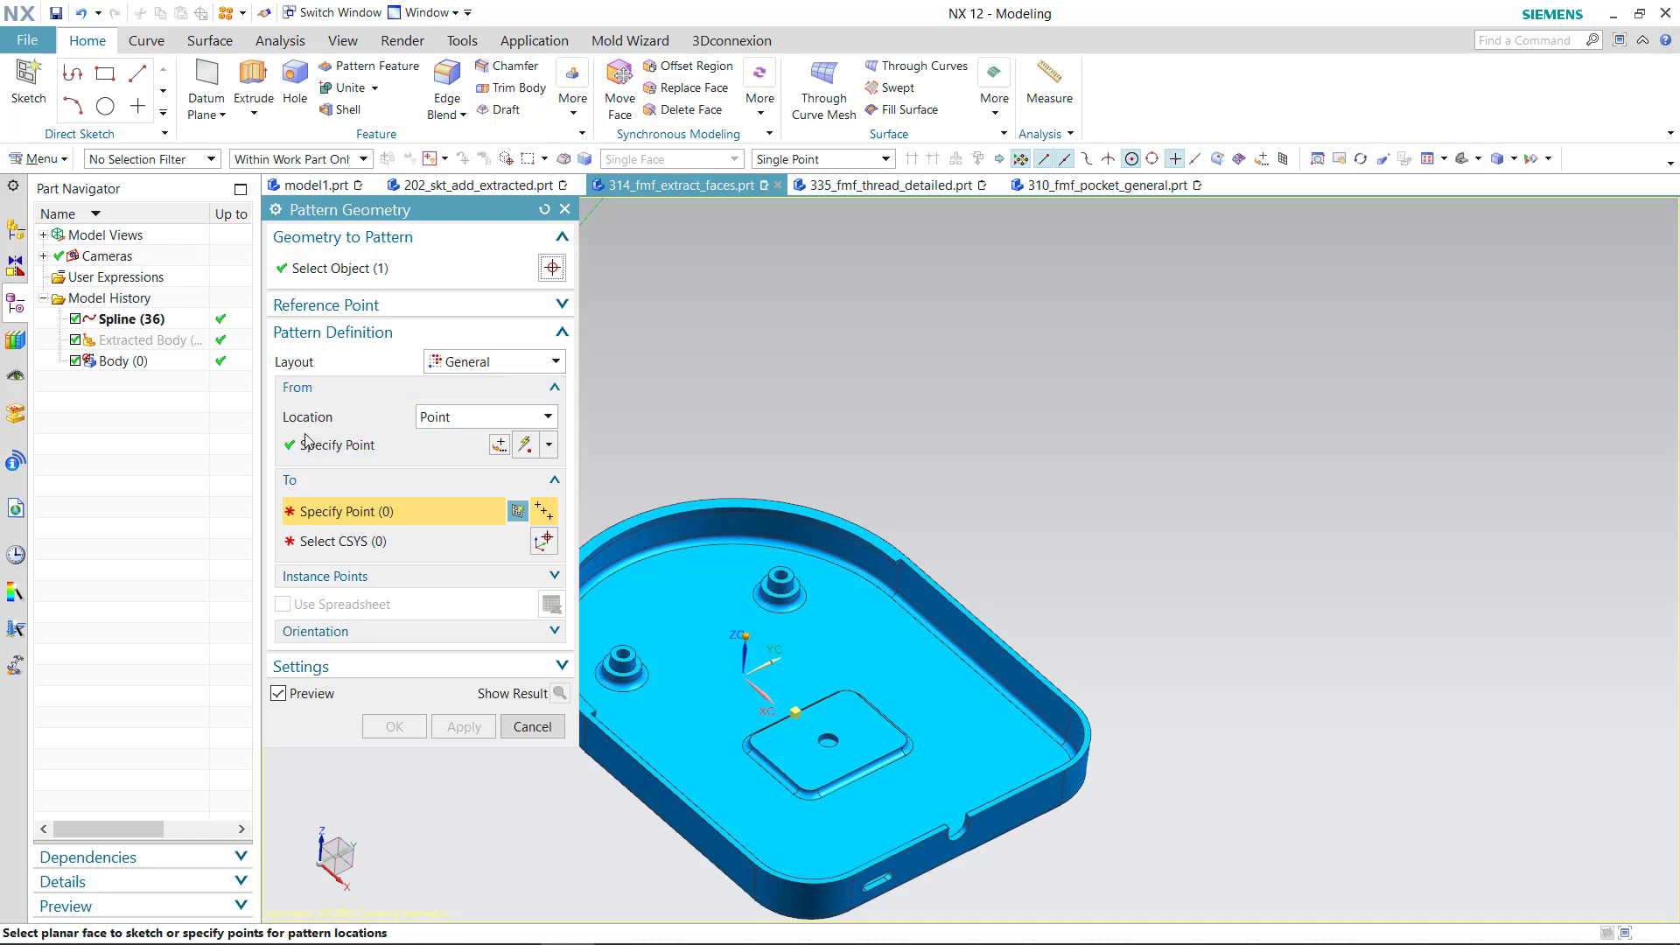
left_click(350, 445)
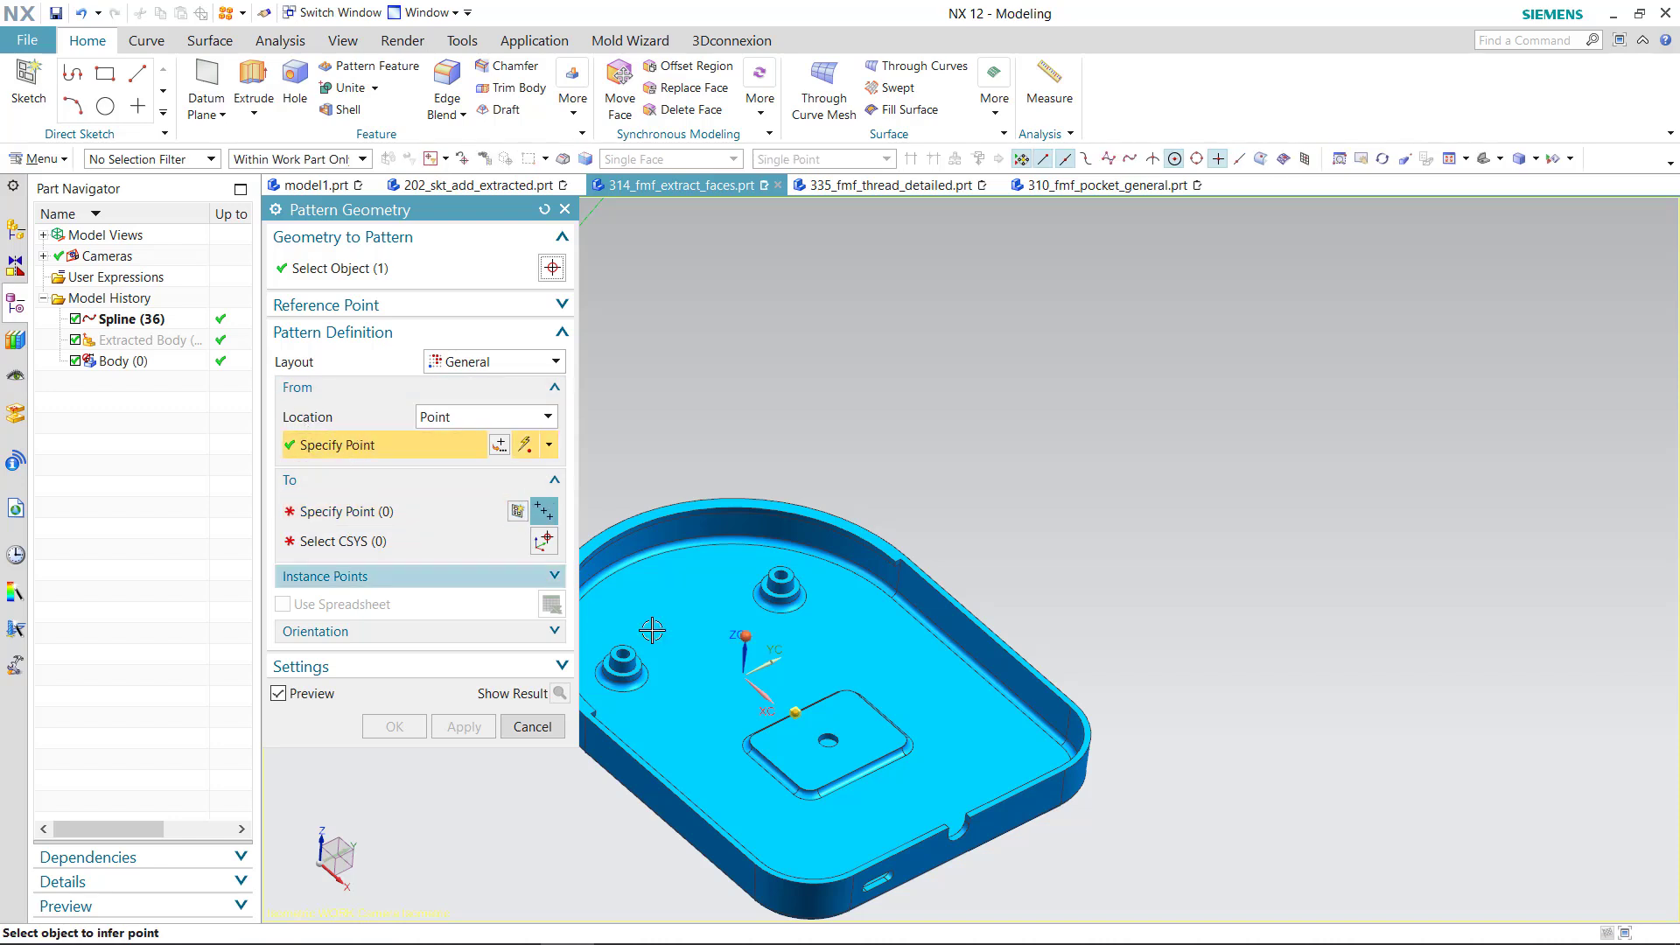
left_click(710, 652)
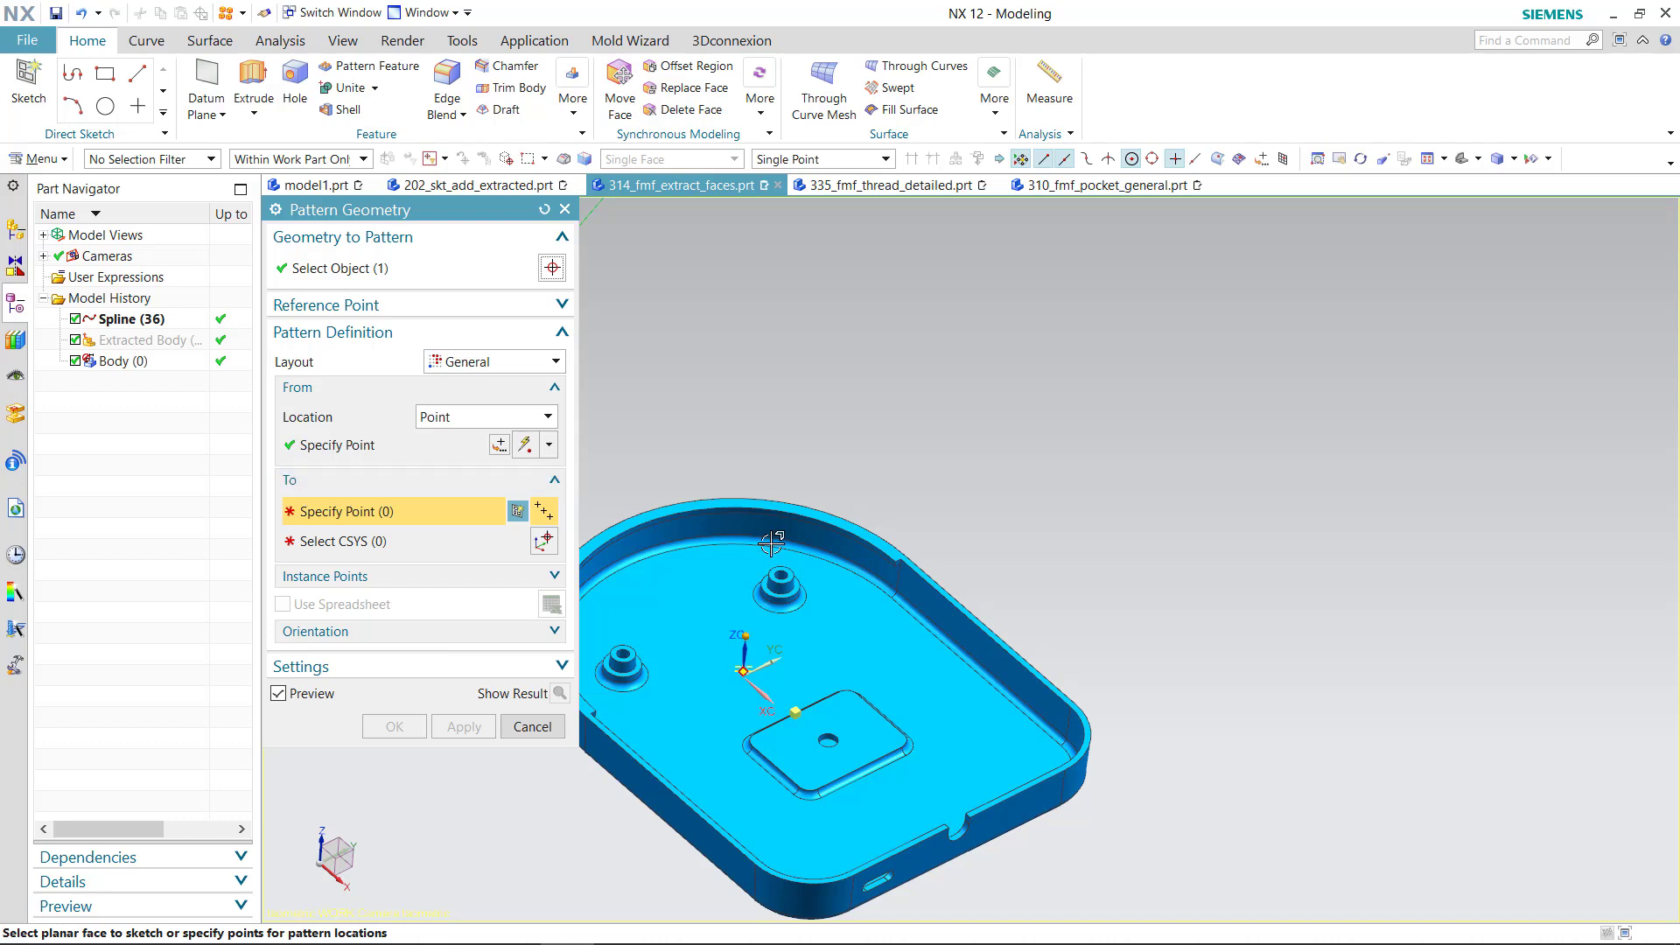
Pick four To points, including the spline's start and end points
scroll(771, 543, "down", 3)
left_click(1170, 488)
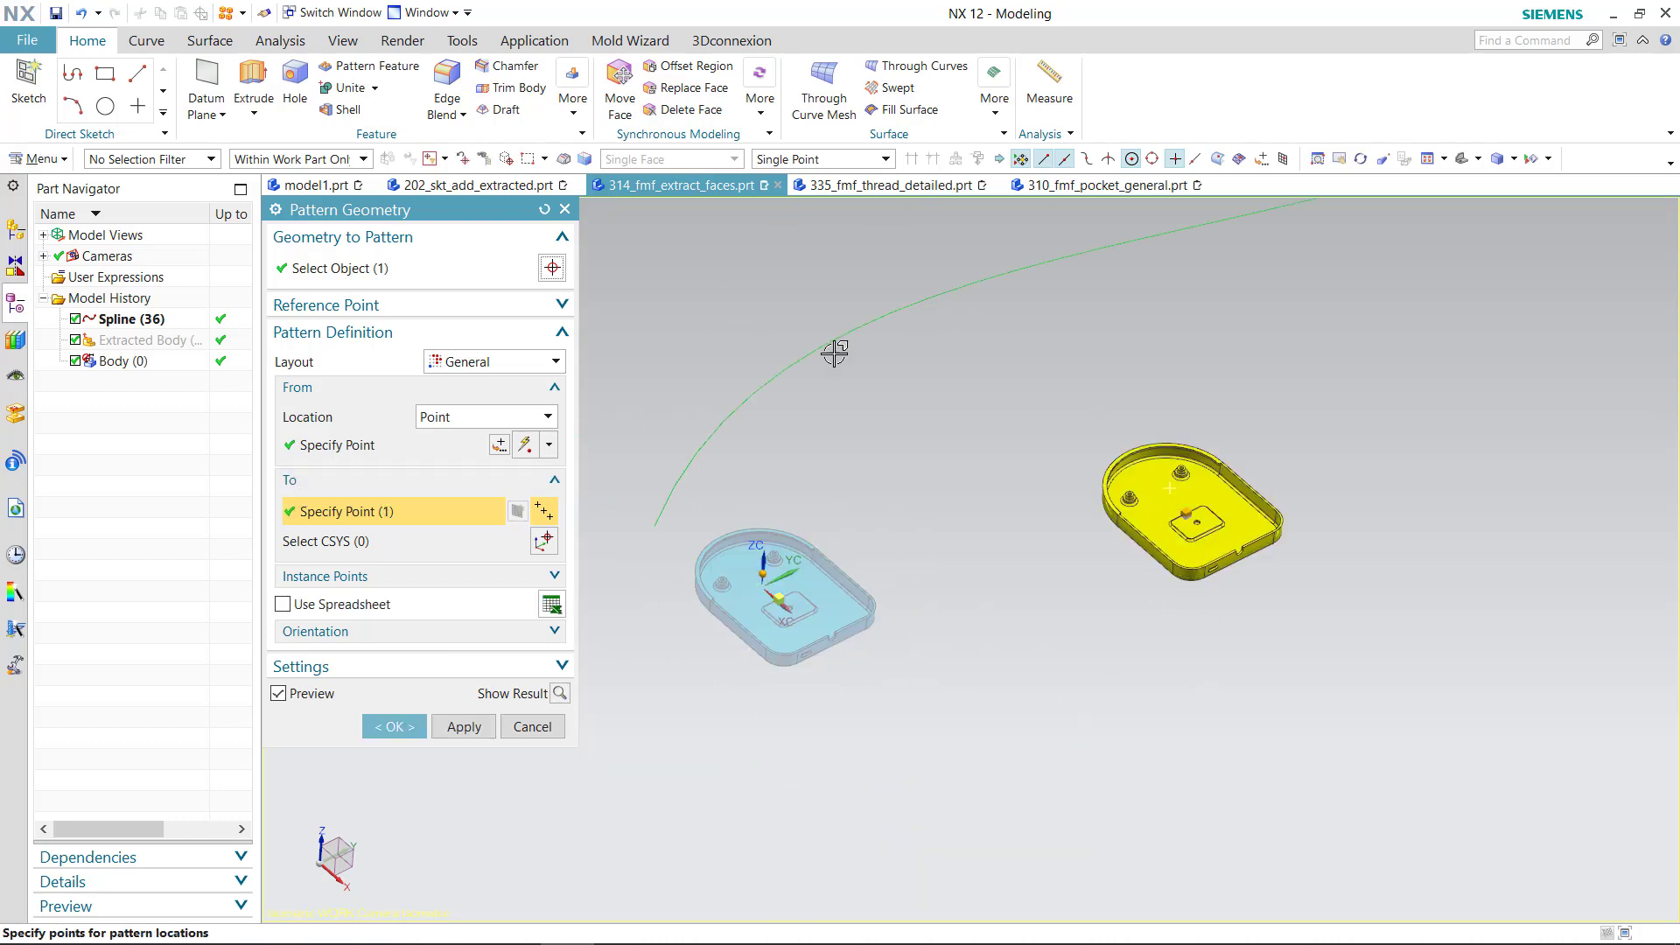
left_click(654, 525)
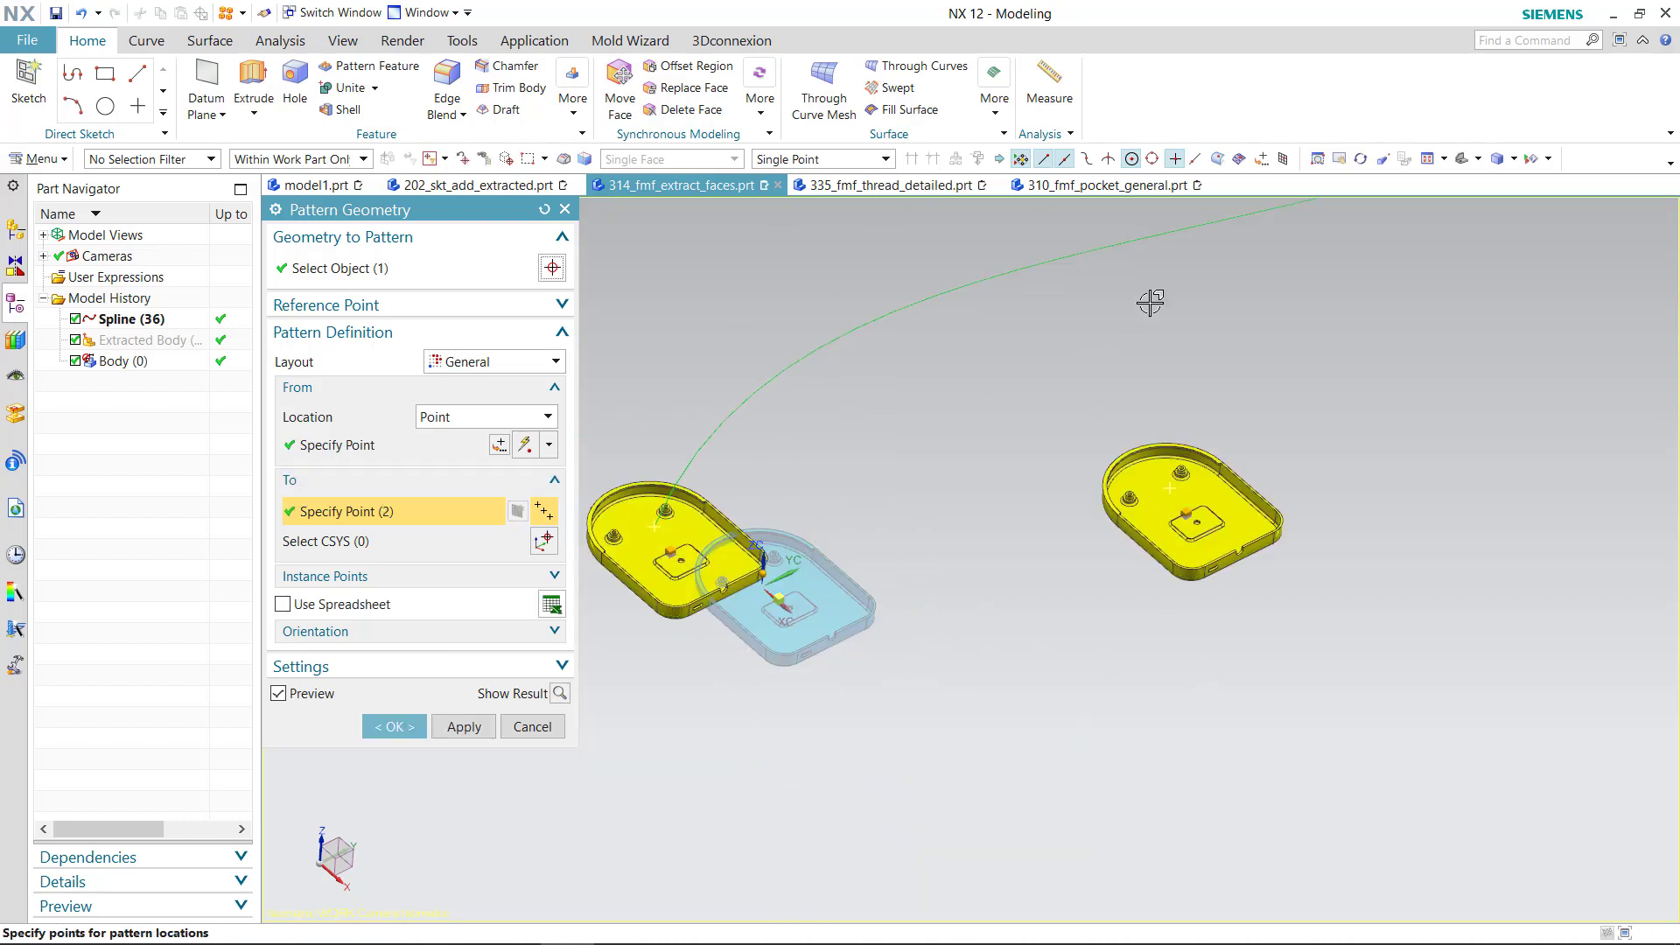
middle_click_drag(1151, 302, 1077, 433, "shift")
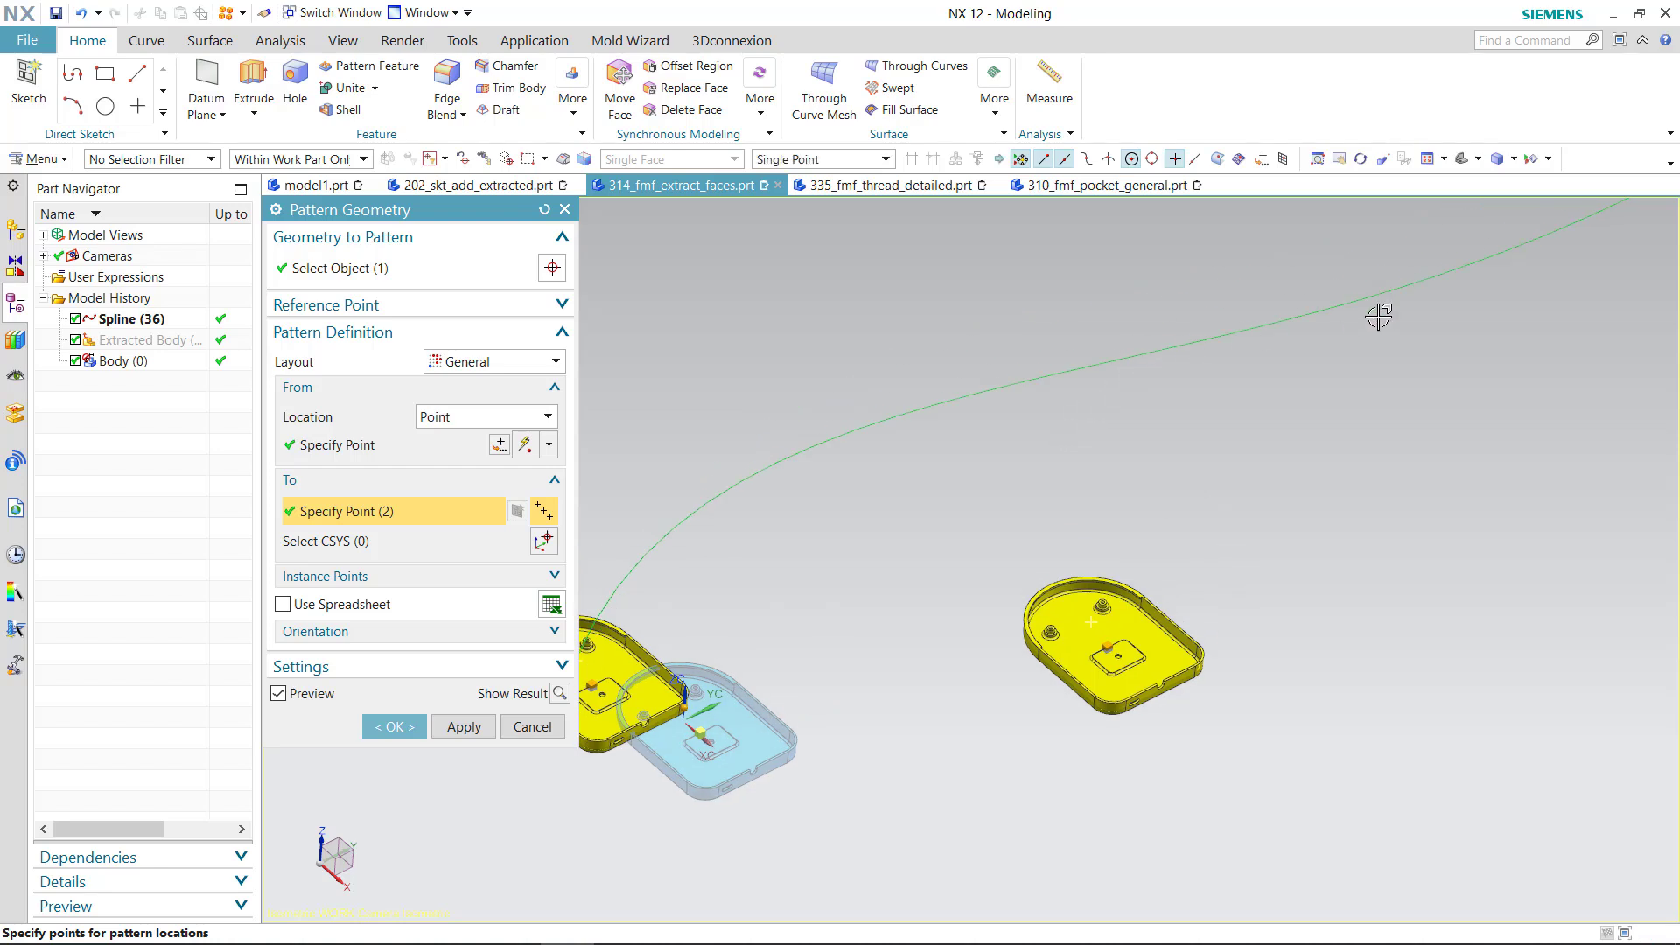
left_click(1436, 277)
scroll(1242, 508, "down", 3)
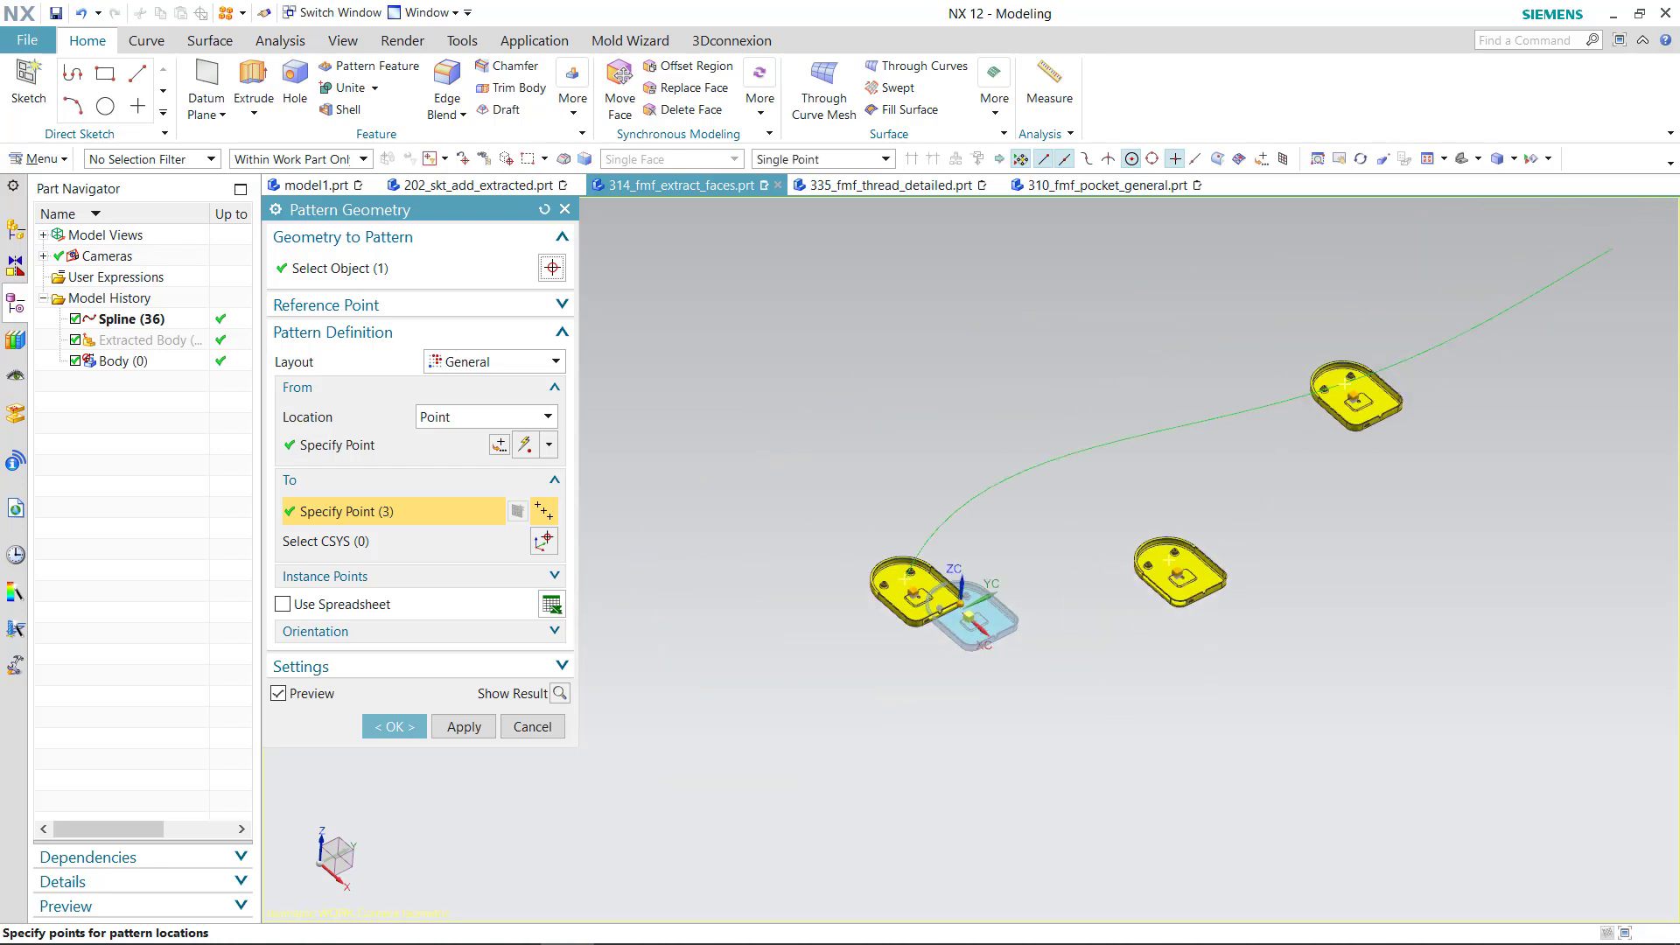
left_click(1617, 245)
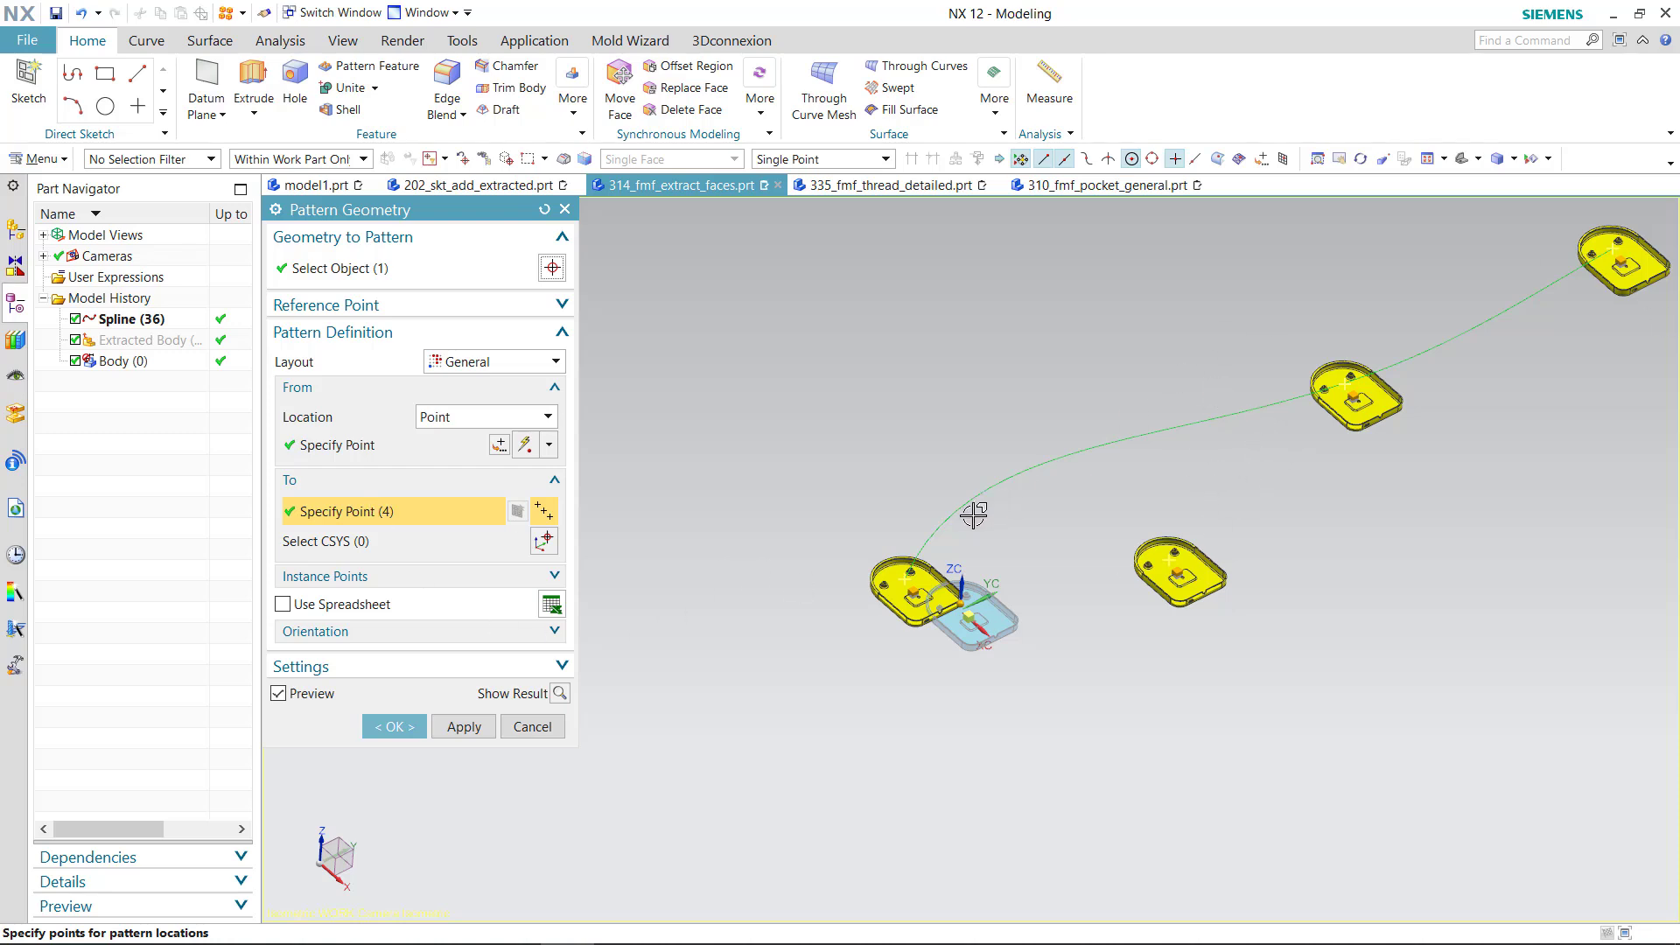
Add thirteen more scattered To points for 17 in total and create the pattern
left_click(1072, 413)
left_click(1246, 266)
left_click(1345, 530)
left_click(1134, 708)
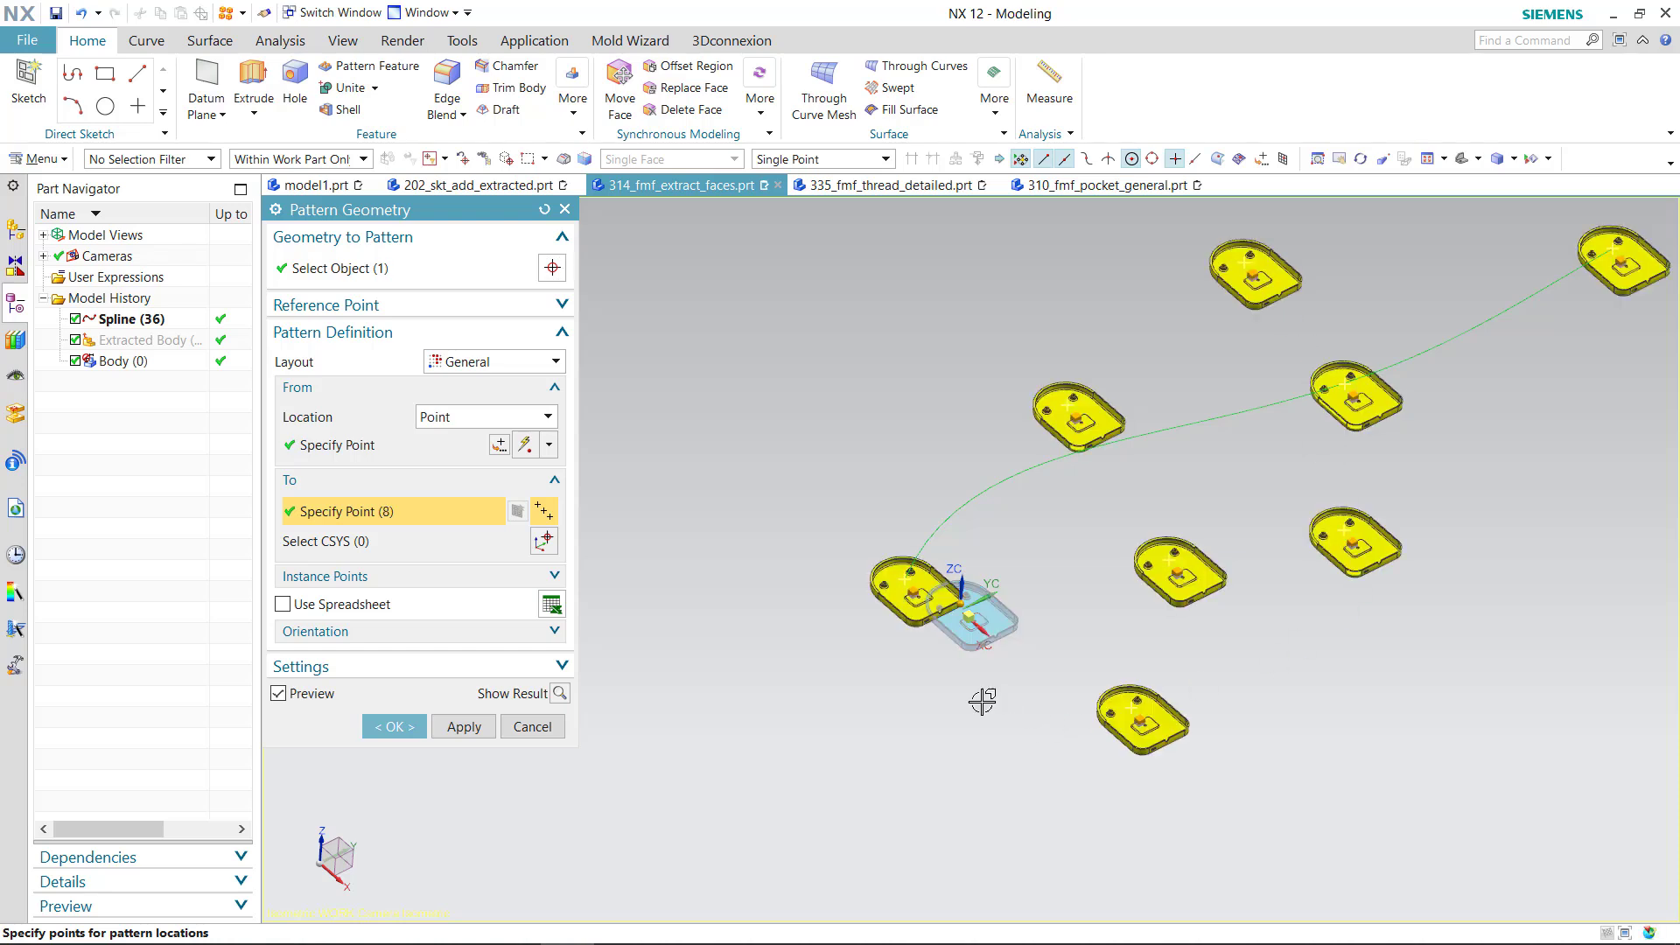
left_click(840, 713)
left_click(801, 416)
left_click(1015, 334)
left_click(1211, 385)
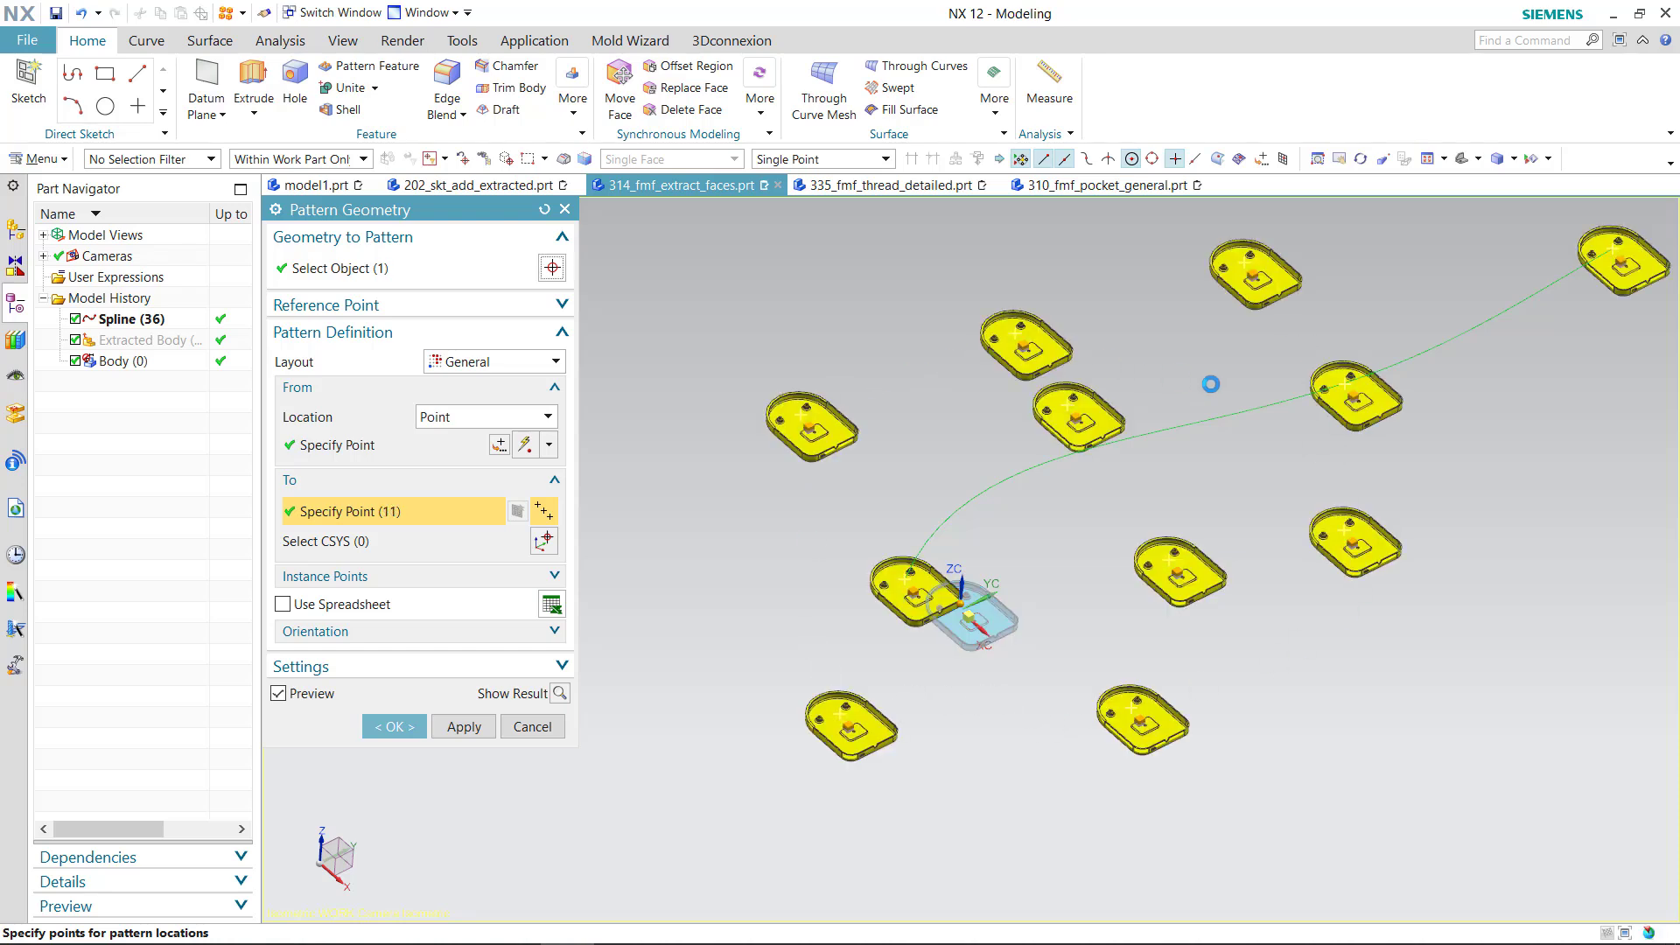
left_click(1231, 467)
left_click(1544, 484)
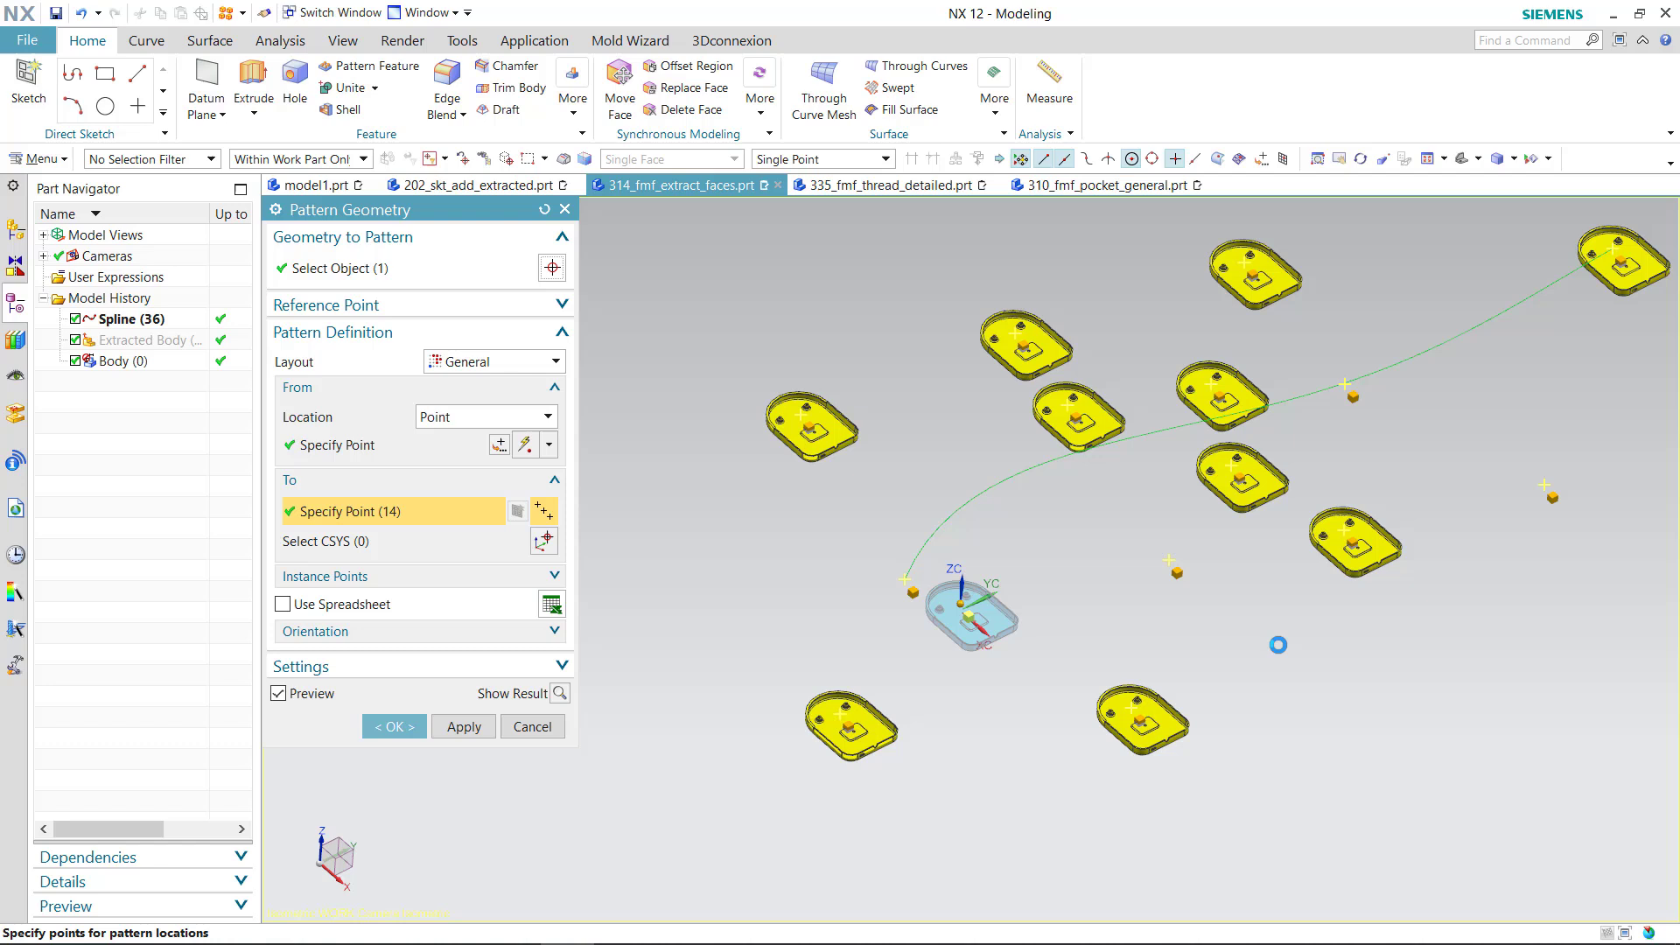
left_click(1227, 681)
left_click(1425, 684)
left_click(1481, 593)
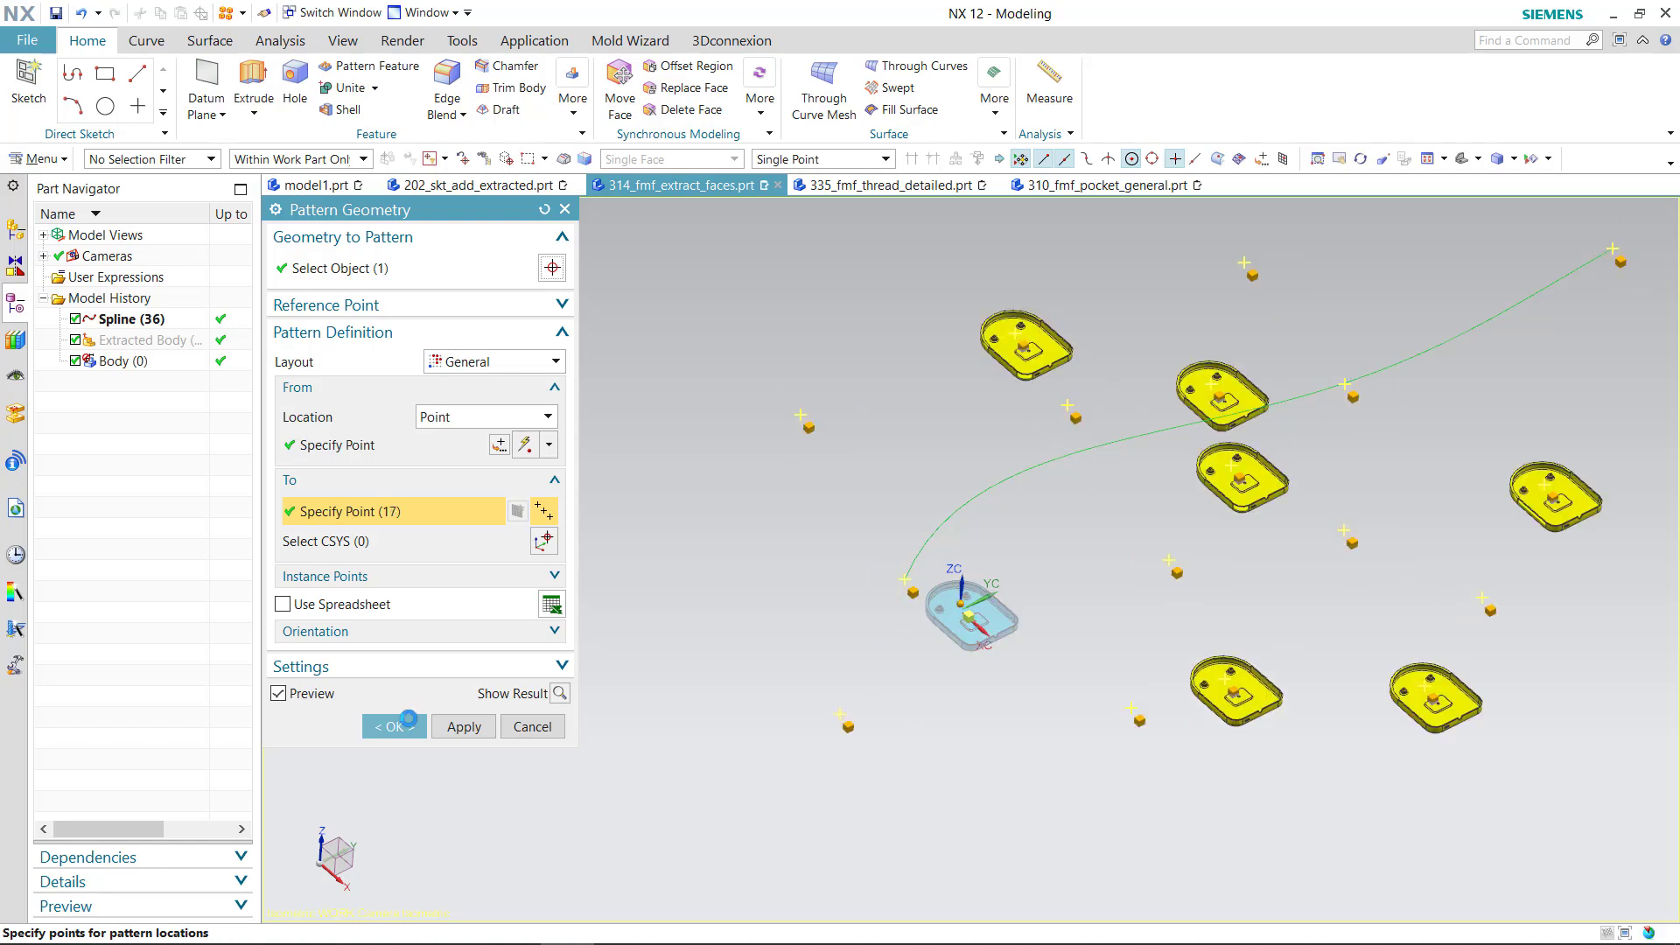
left_click(411, 668)
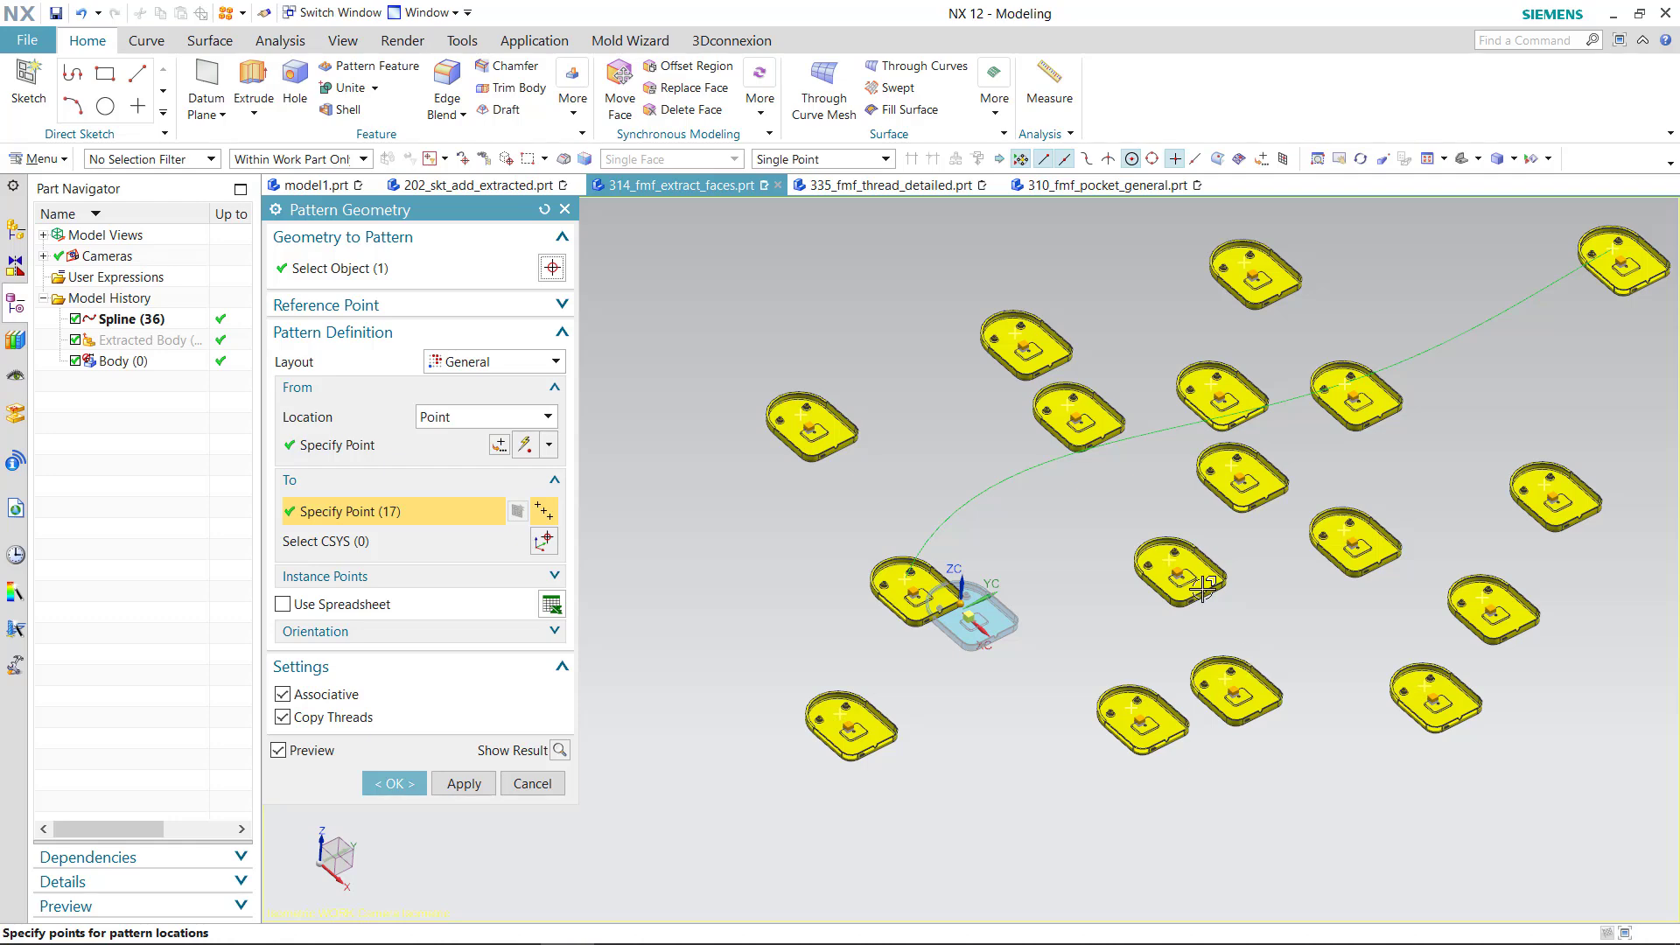
left_click(407, 784)
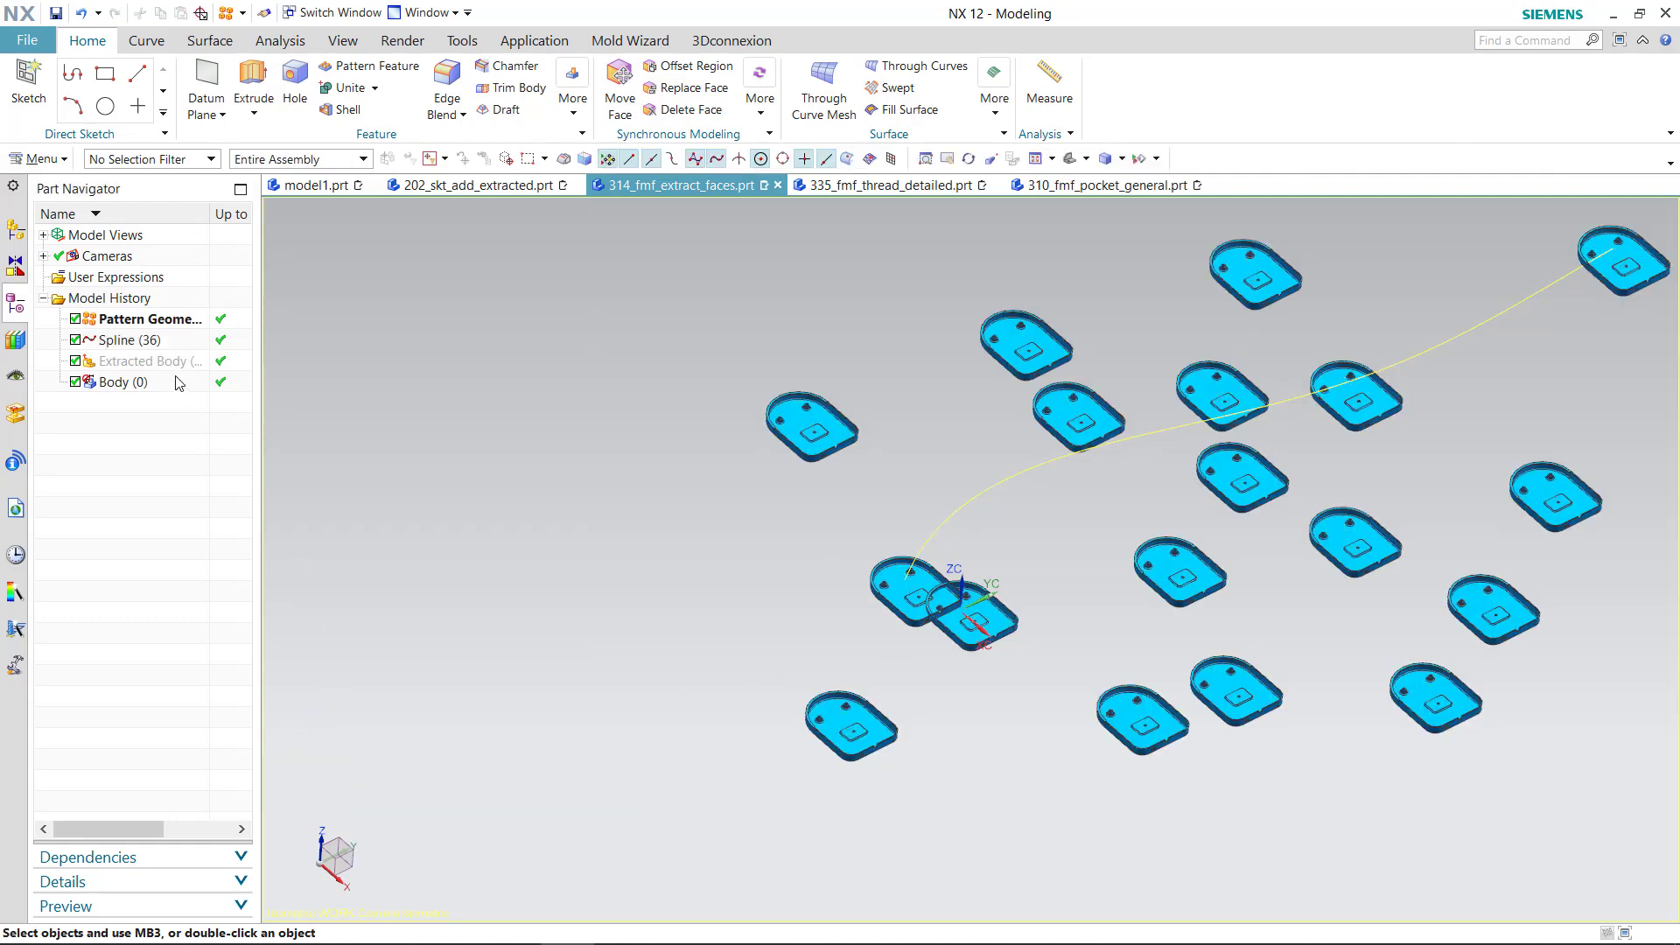
Reopen Pattern Geometry and deselect three To points, leaving 14 tray copies
double_click(145, 320)
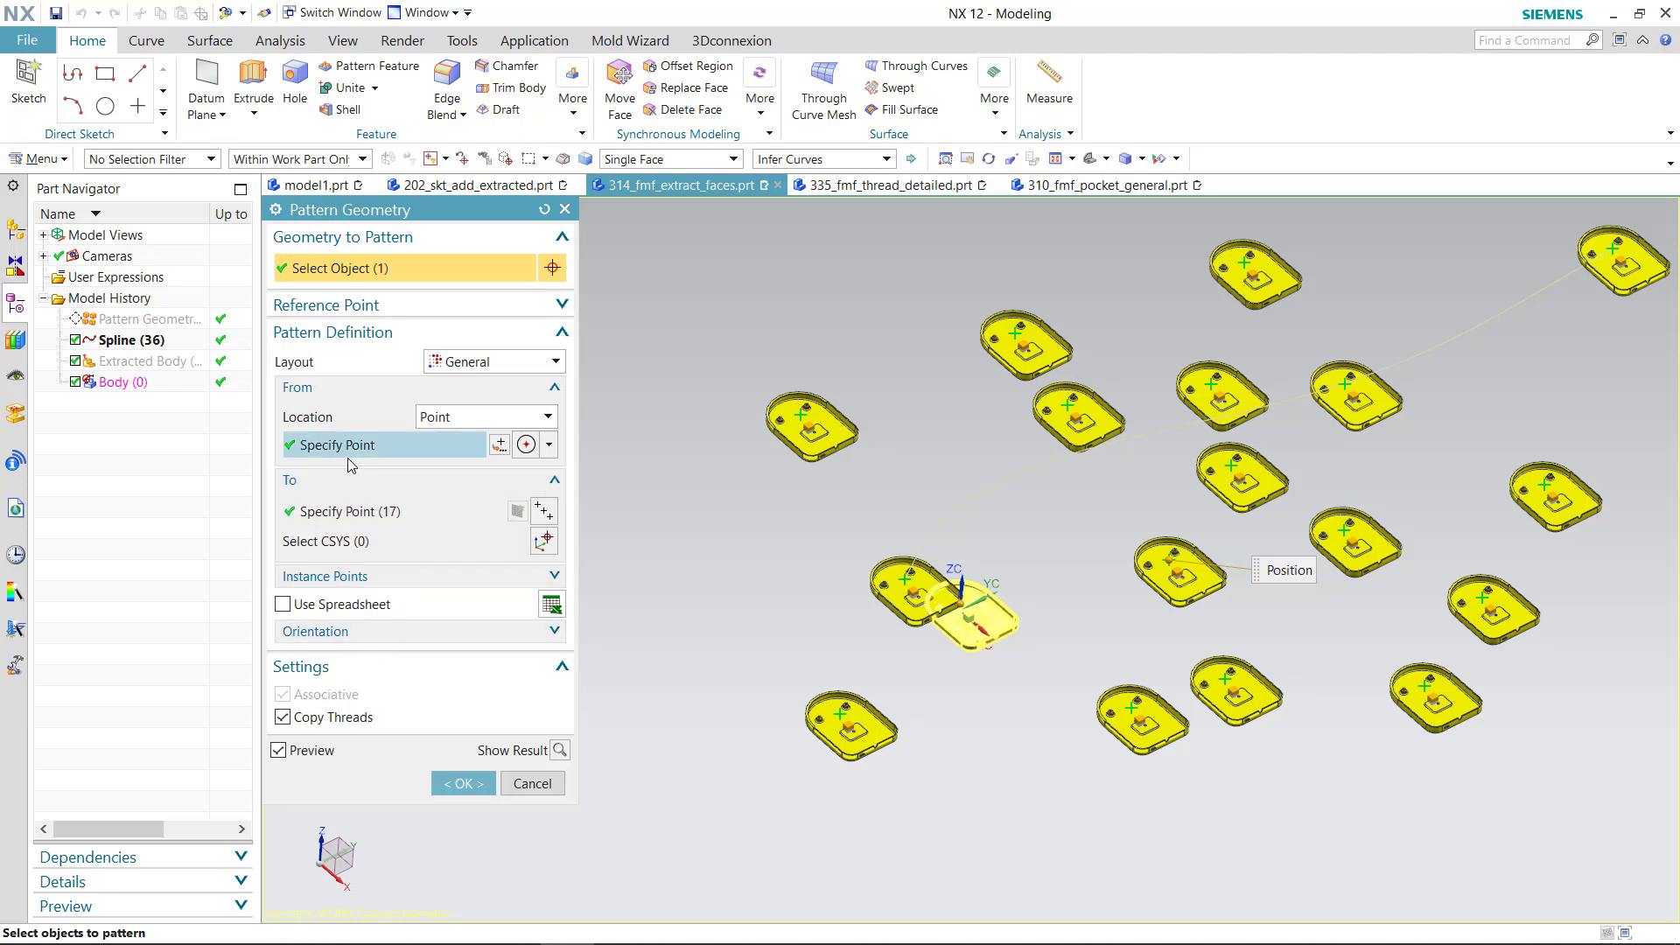
left_click(421, 521)
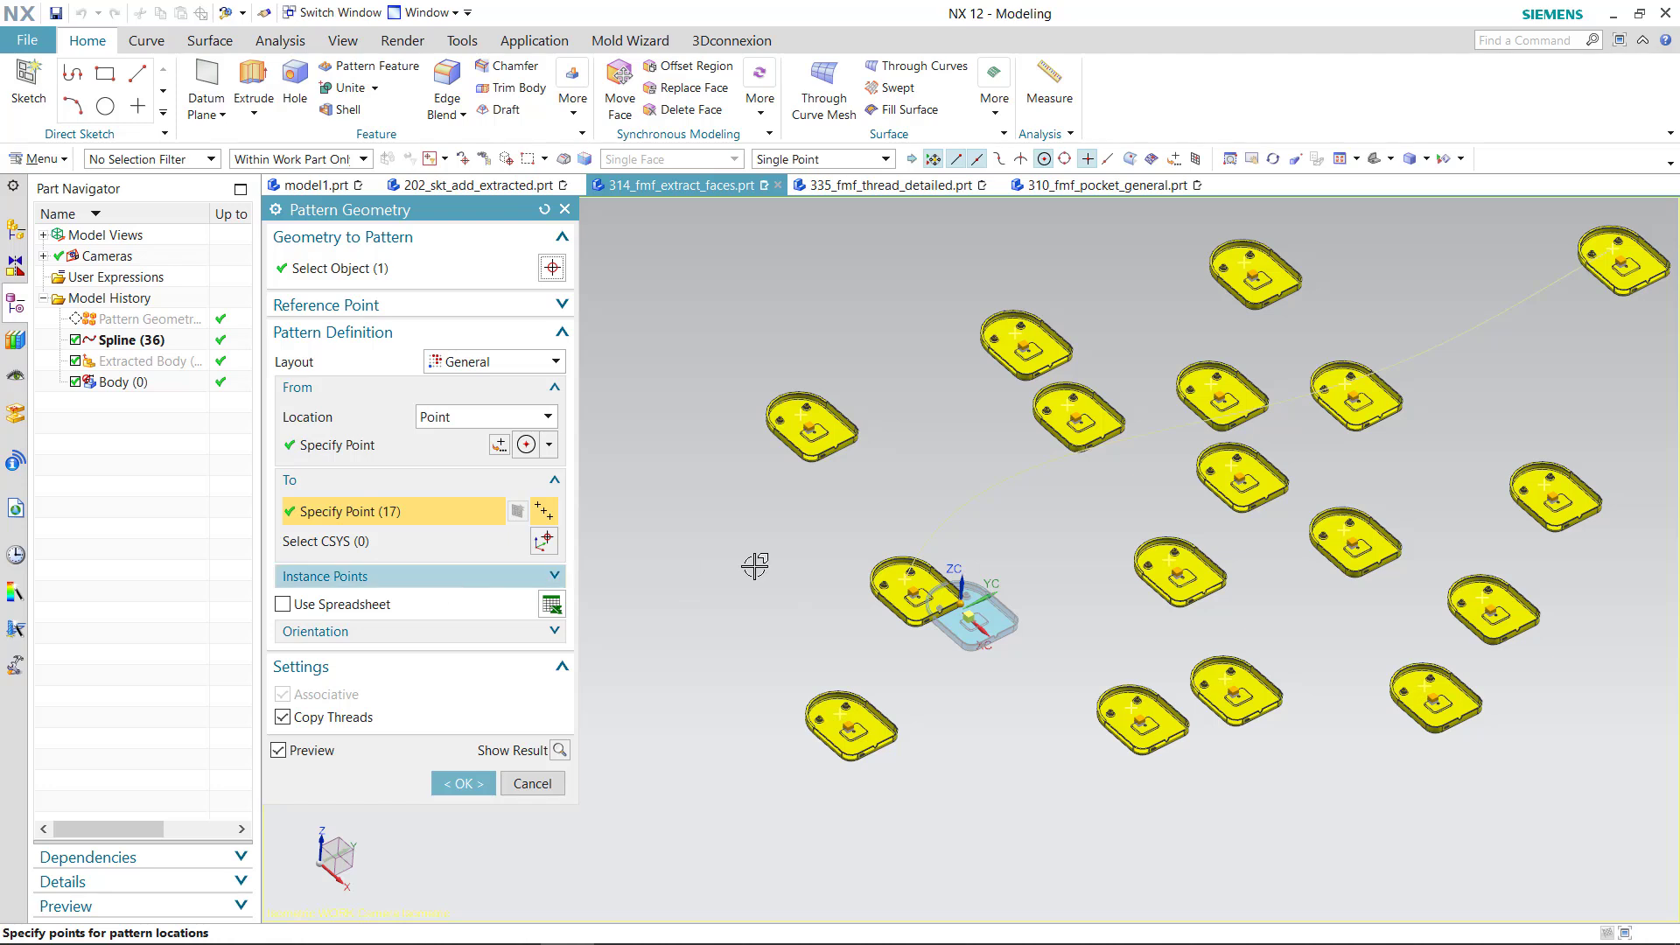
left_click(1071, 412, "shift")
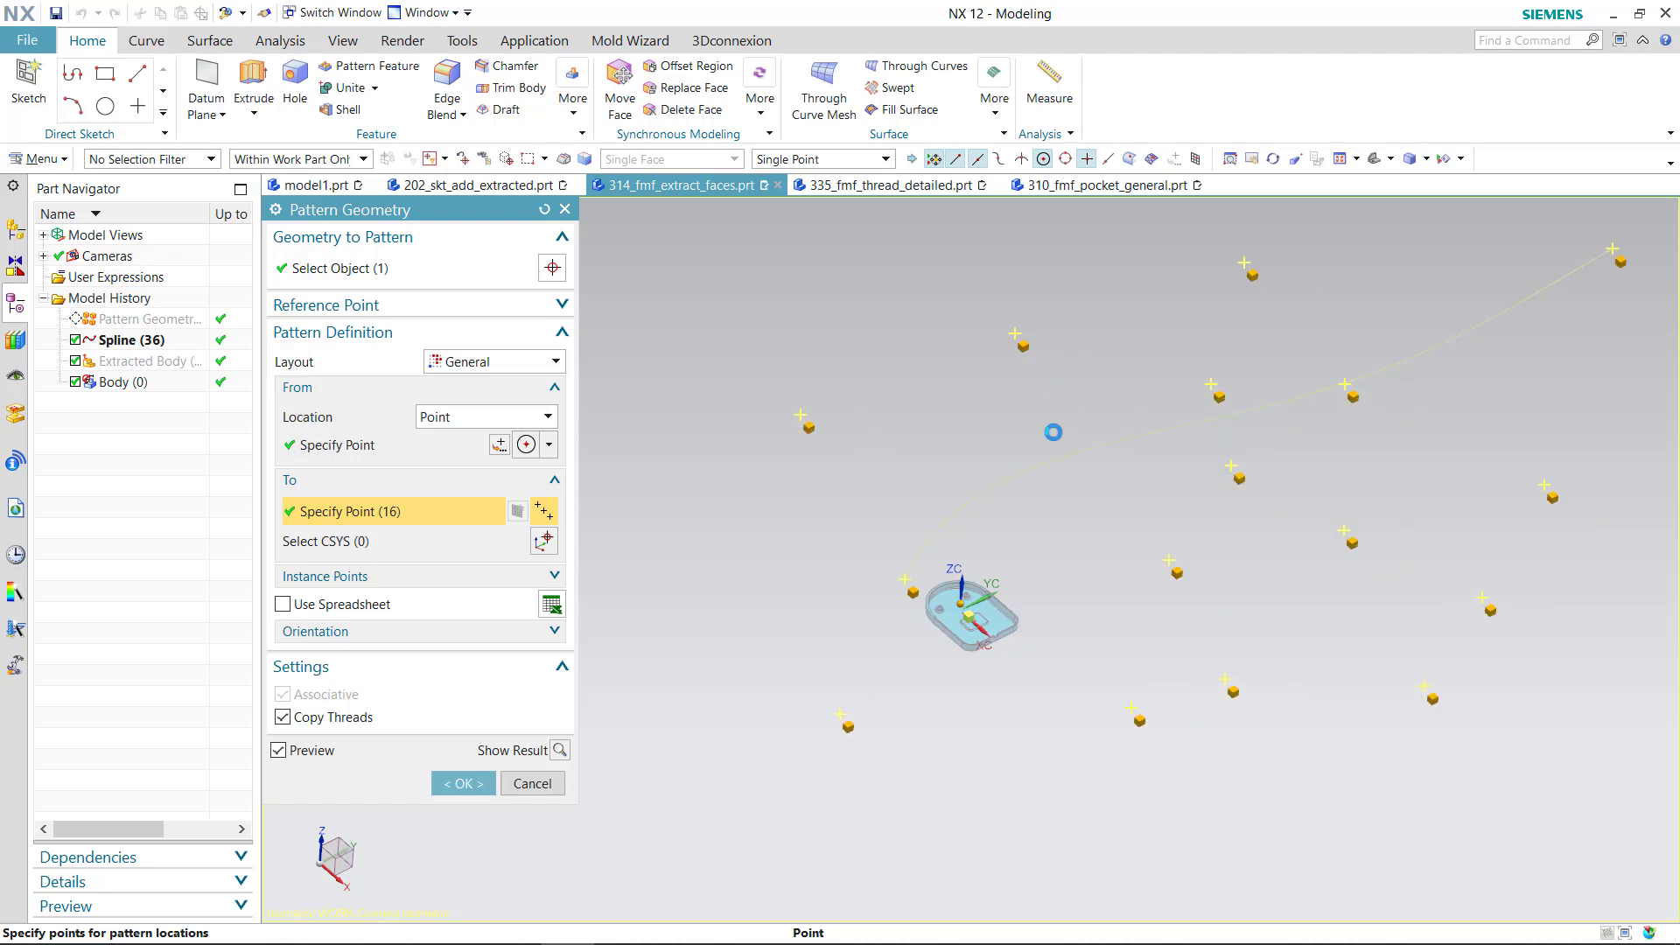
left_click(1244, 262, "shift")
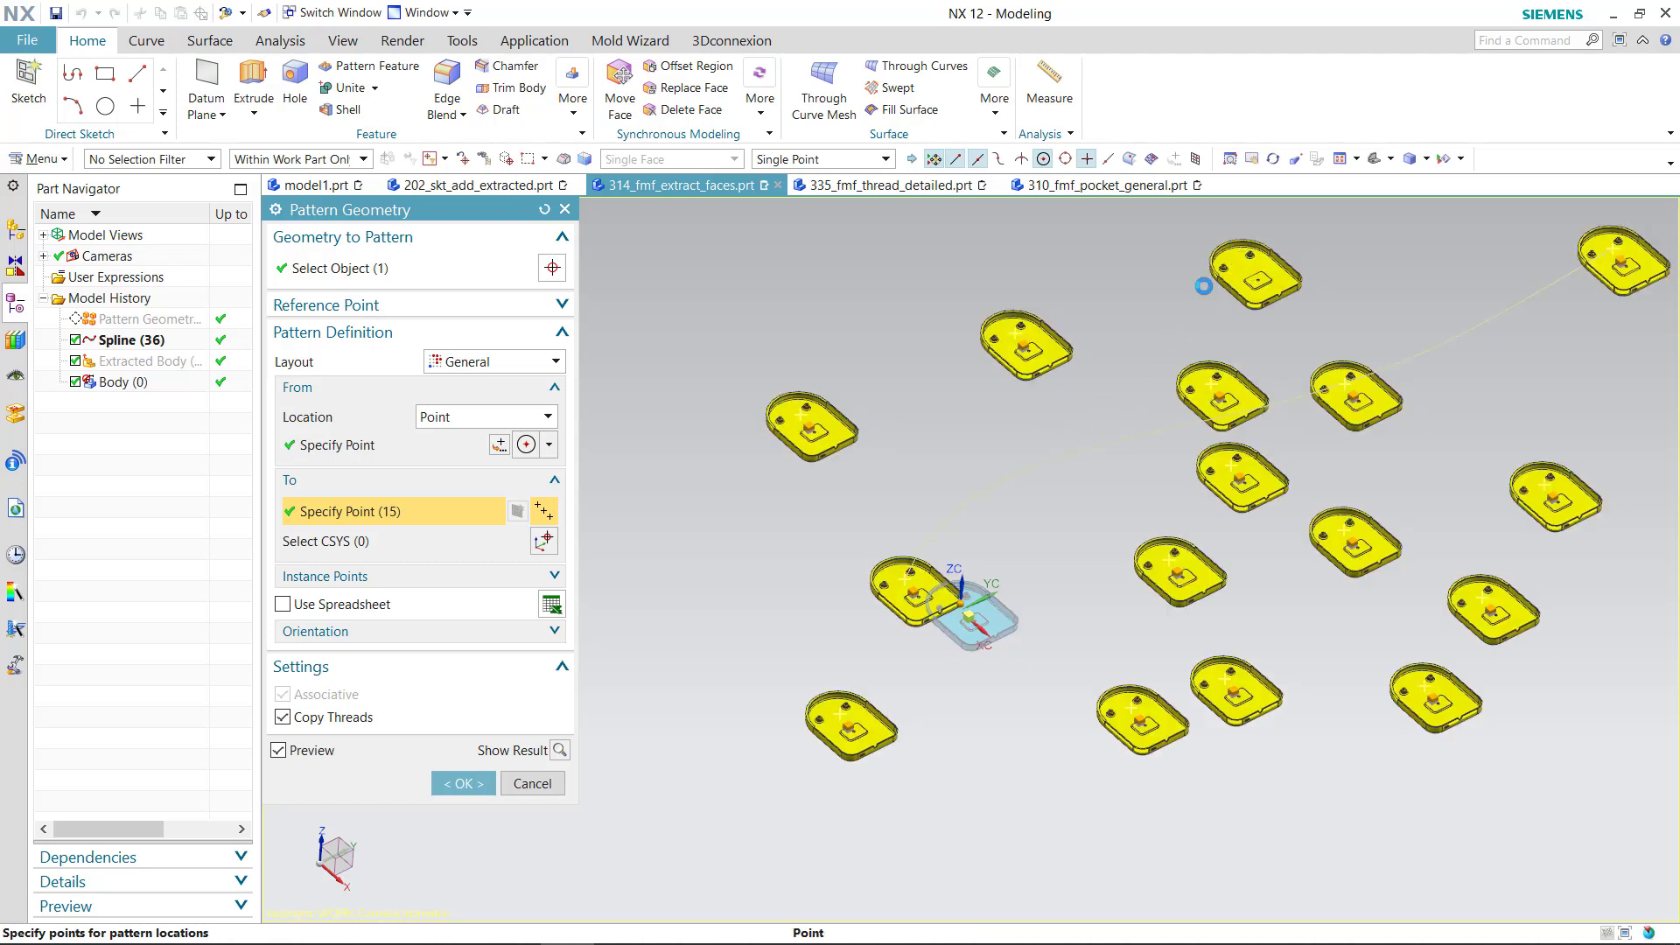
left_click(1230, 467, "shift")
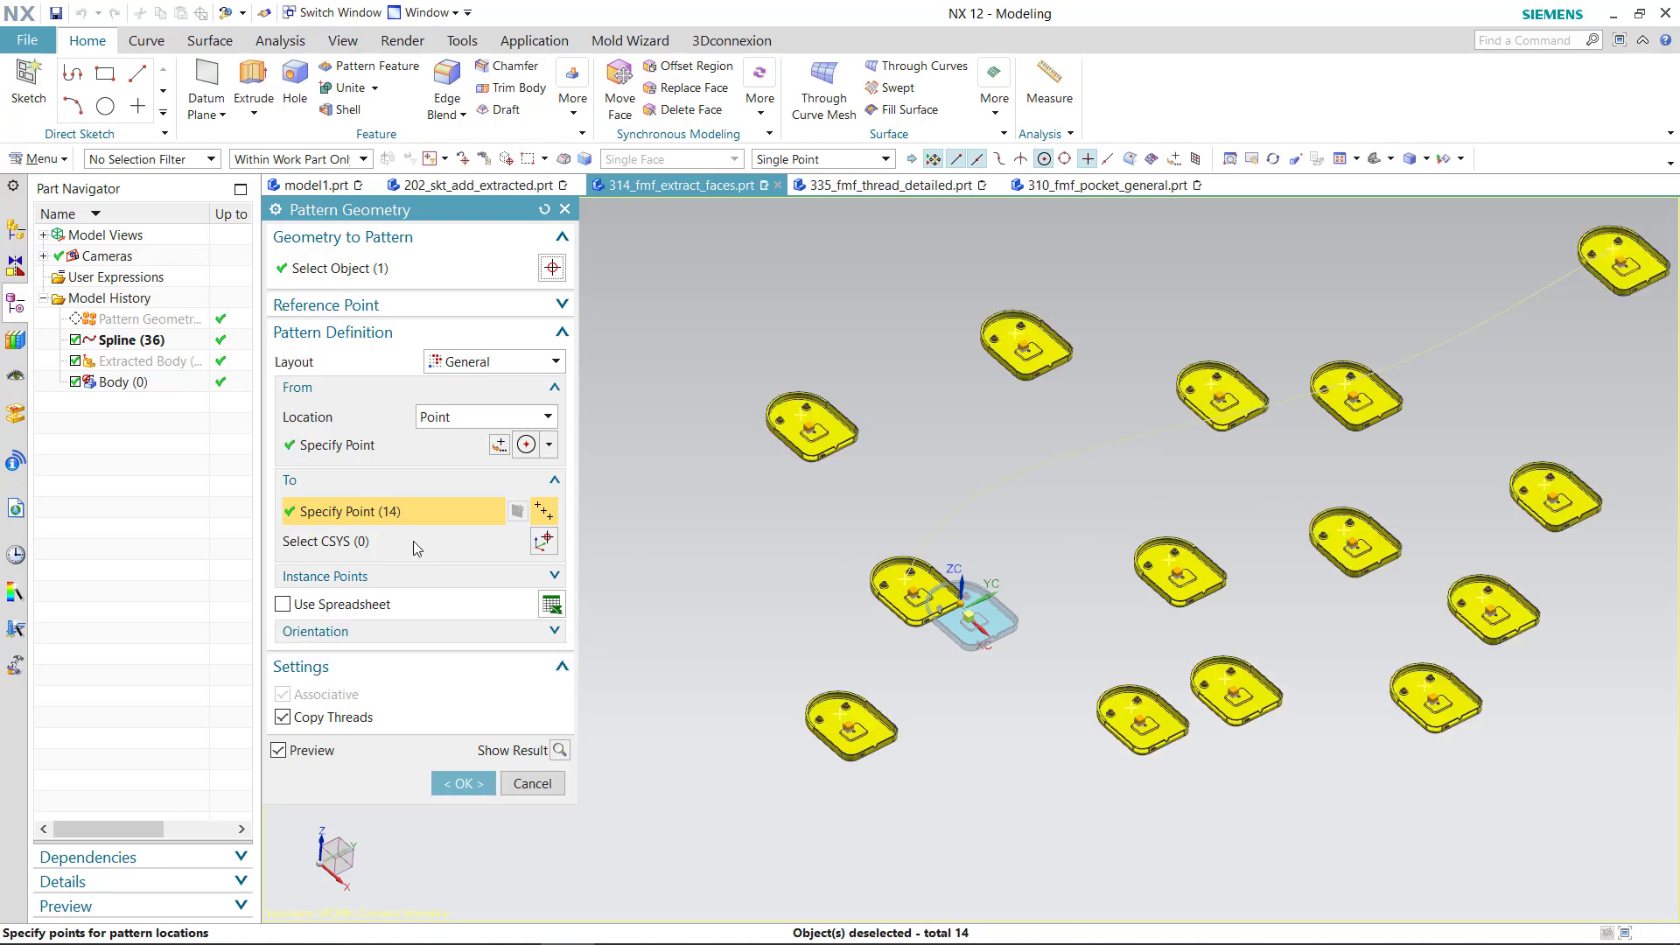
left_click(464, 784)
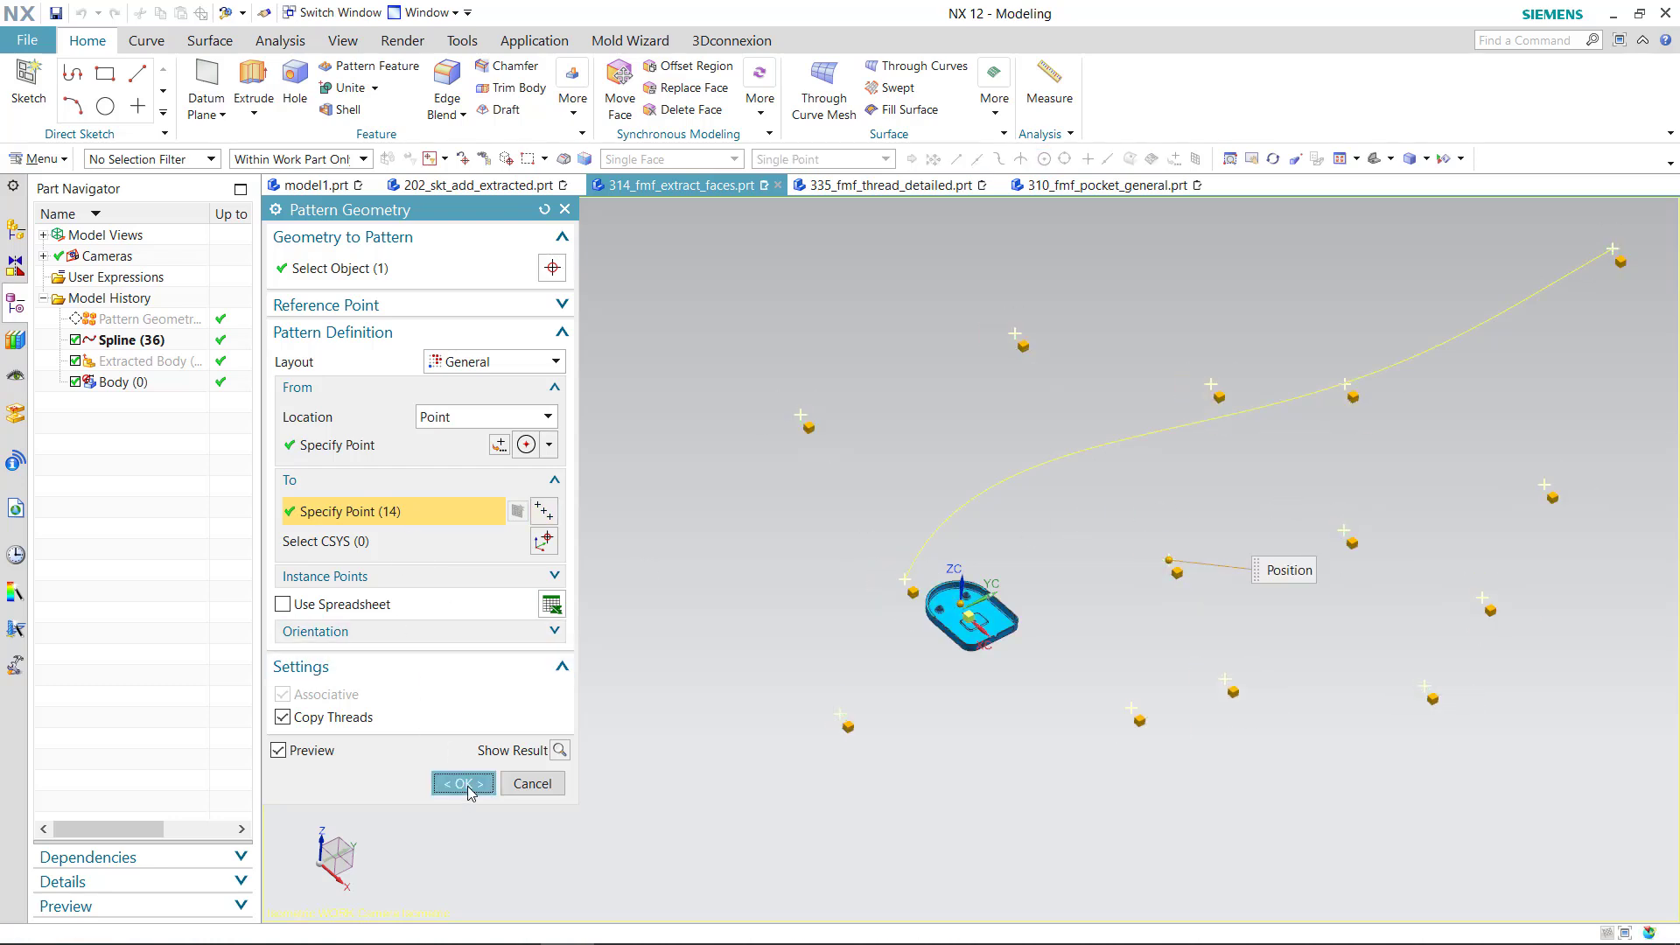